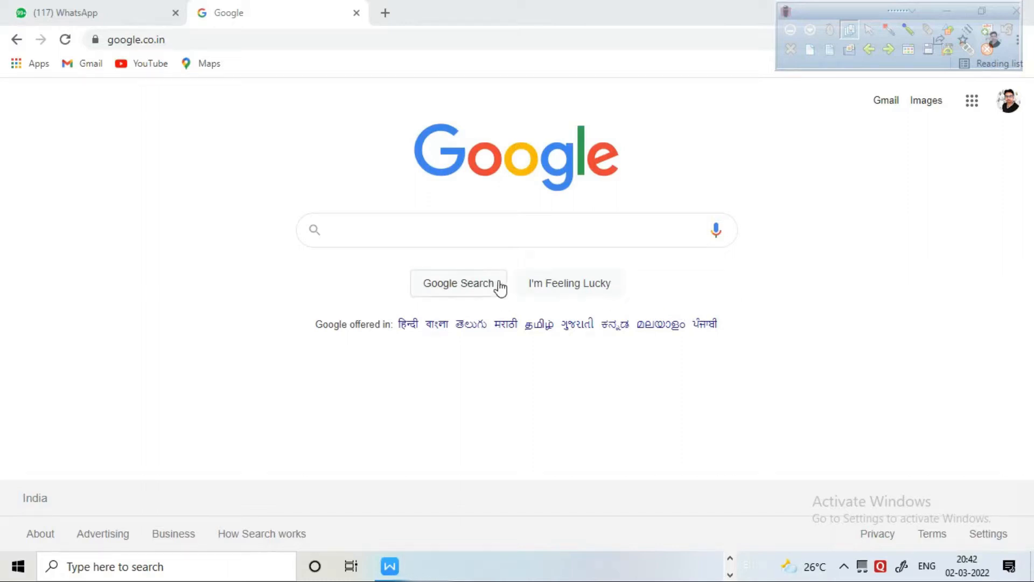
# - Search Google for 'kvs admission', correcting the misspelled query and searching again
pyautogui.click(438, 223)
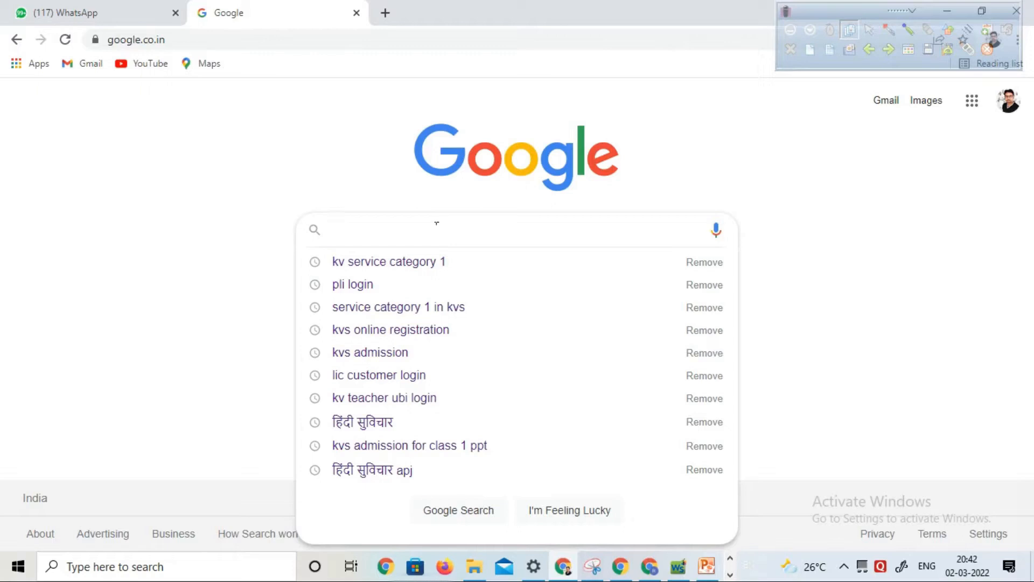
pyautogui.write('k')
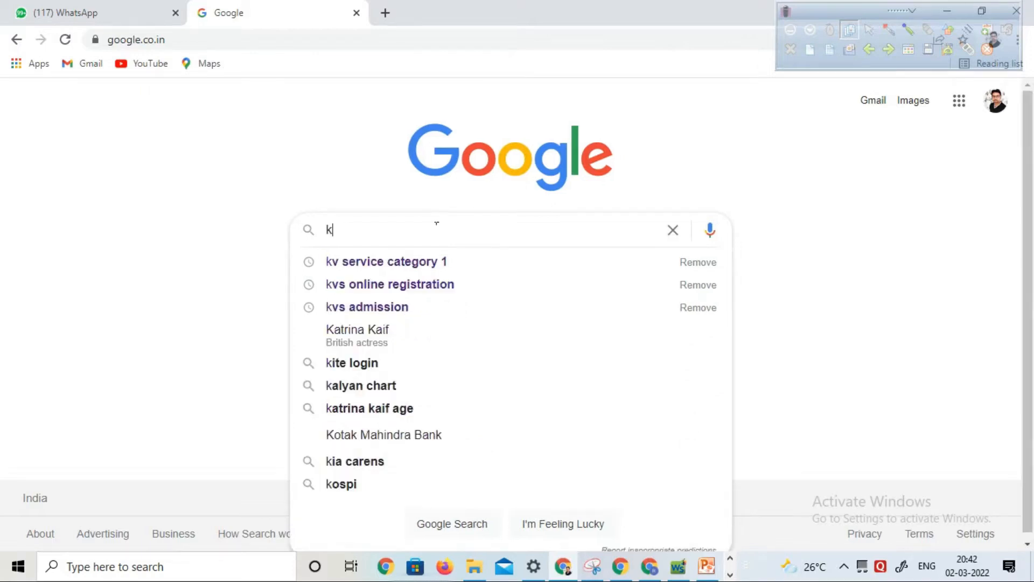
pyautogui.write('vs admisssion')
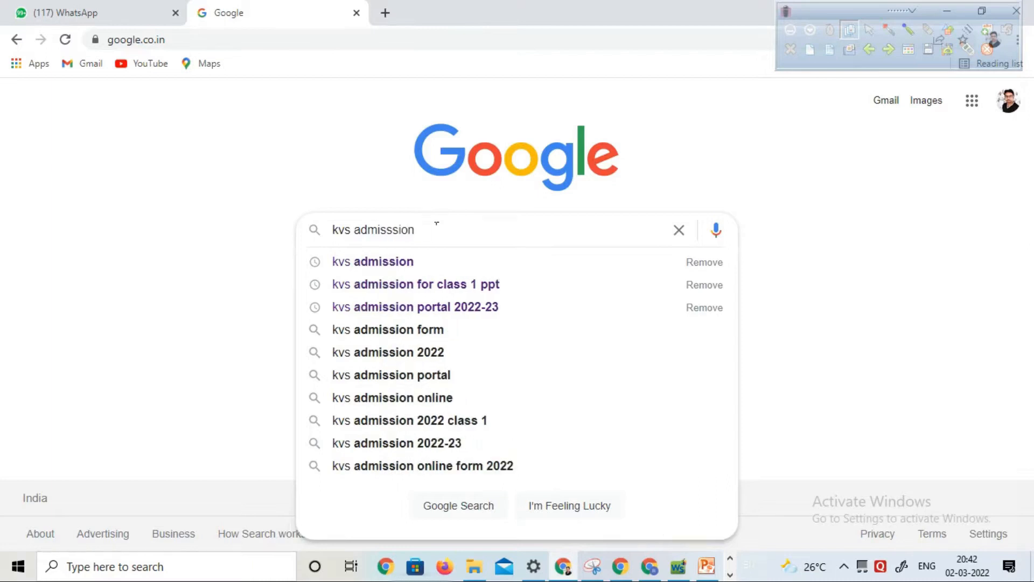
pyautogui.press('Return')
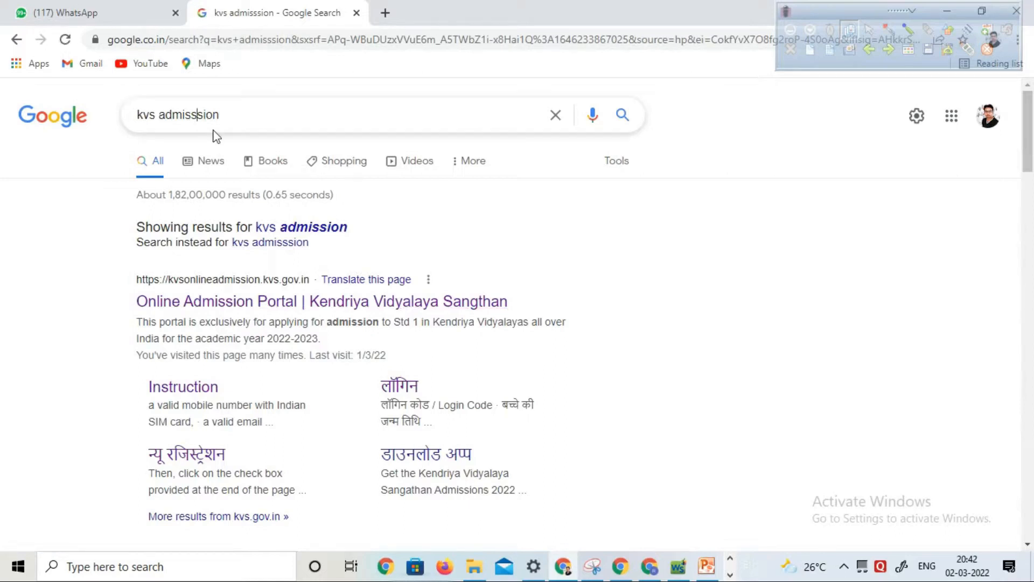
pyautogui.press('BackSpace')
pyautogui.click(622, 113)
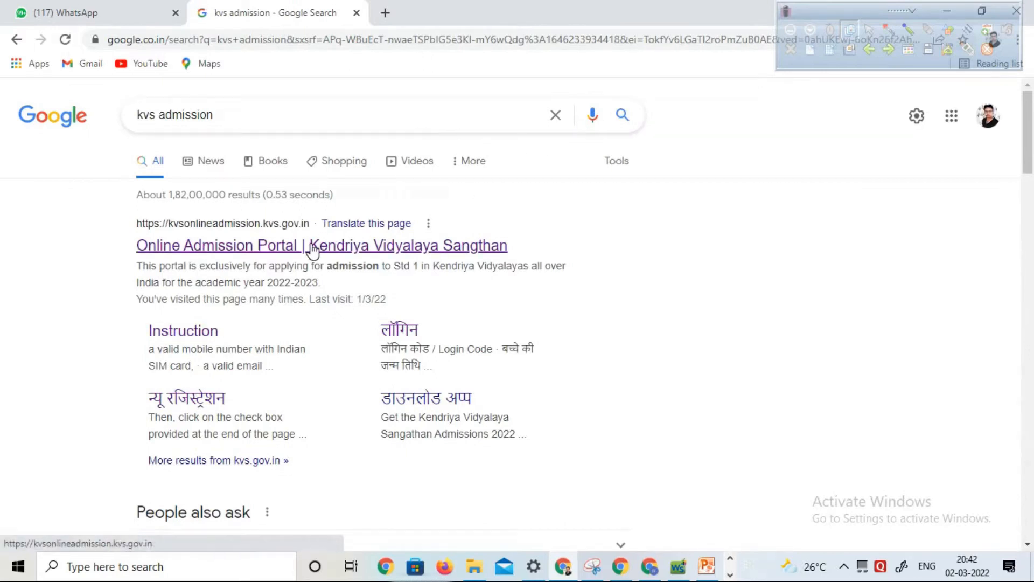
# - Open the KVS Online Admission Portal result and go to its registration instructions page
pyautogui.click(312, 250)
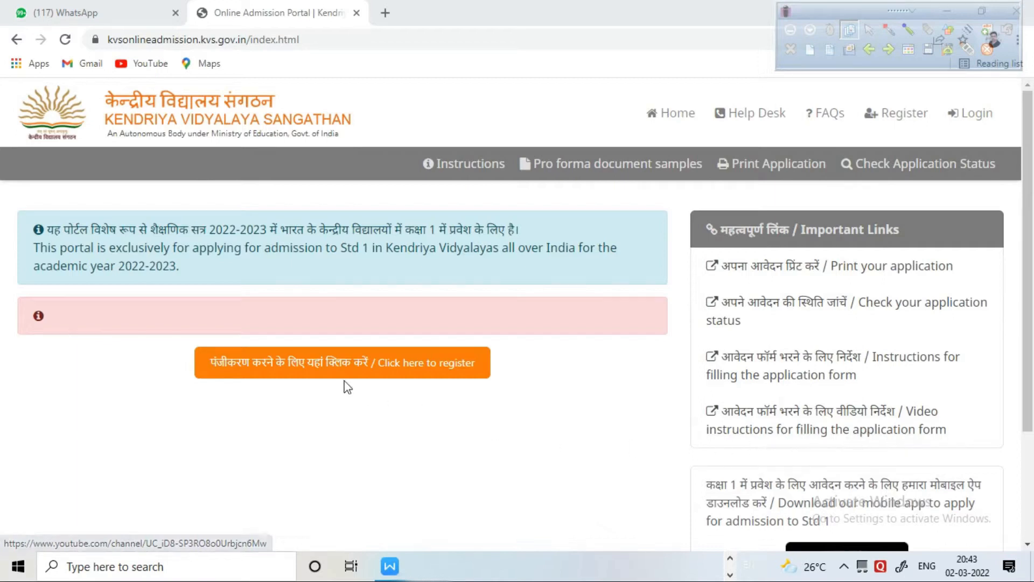
pyautogui.click(326, 374)
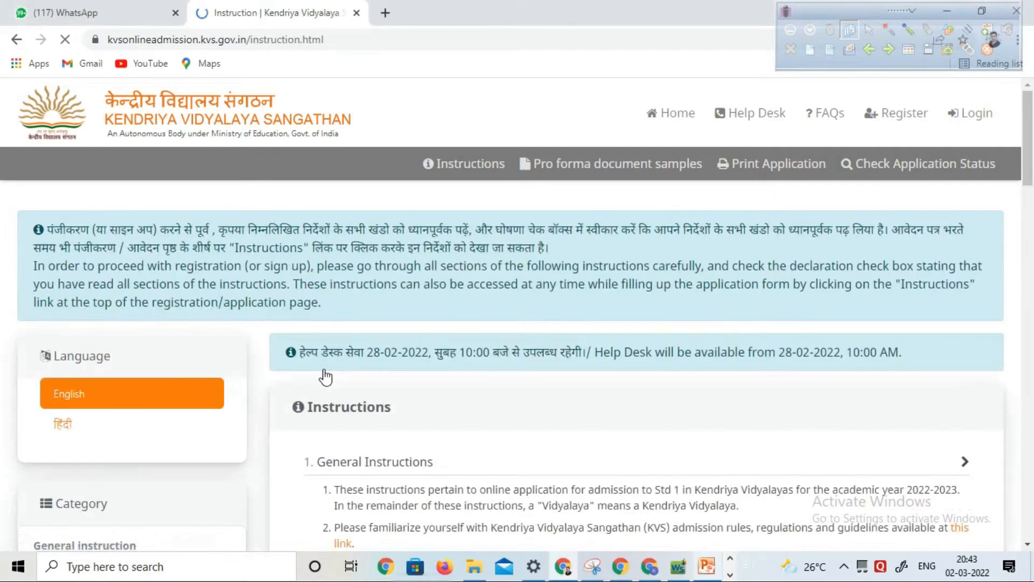
# - Read the instructions, switching between Hindi and English, and tick the declaration checkbox
pyautogui.moveTo(1028, 173)
pyautogui.mouseDown()
pyautogui.moveTo(1029, 210)
pyautogui.moveTo(1016, 169)
pyautogui.mouseUp()
pyautogui.click(79, 428)
pyautogui.click(87, 398)
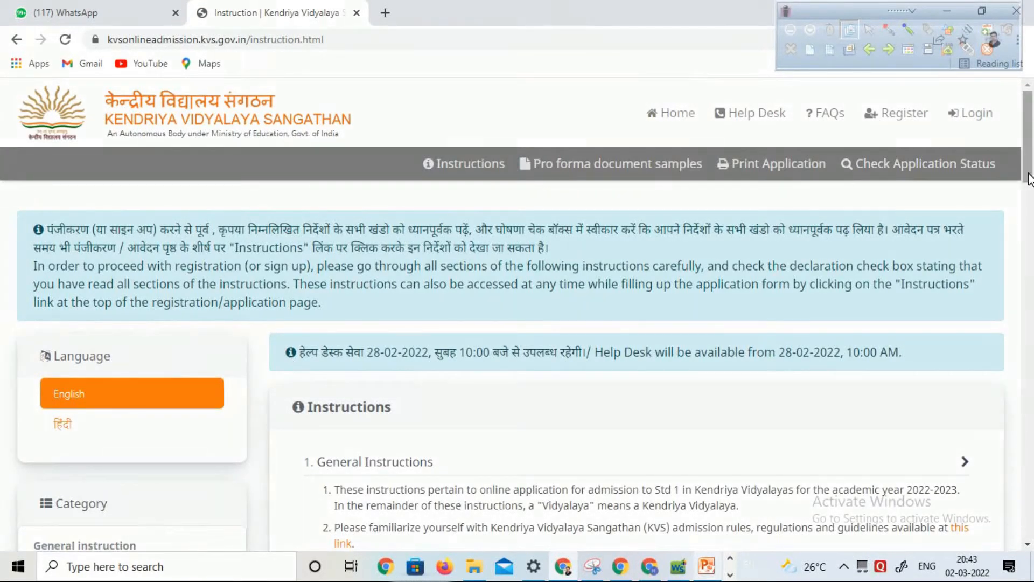
pyautogui.moveTo(1029, 178); pyautogui.dragTo(1032, 539)
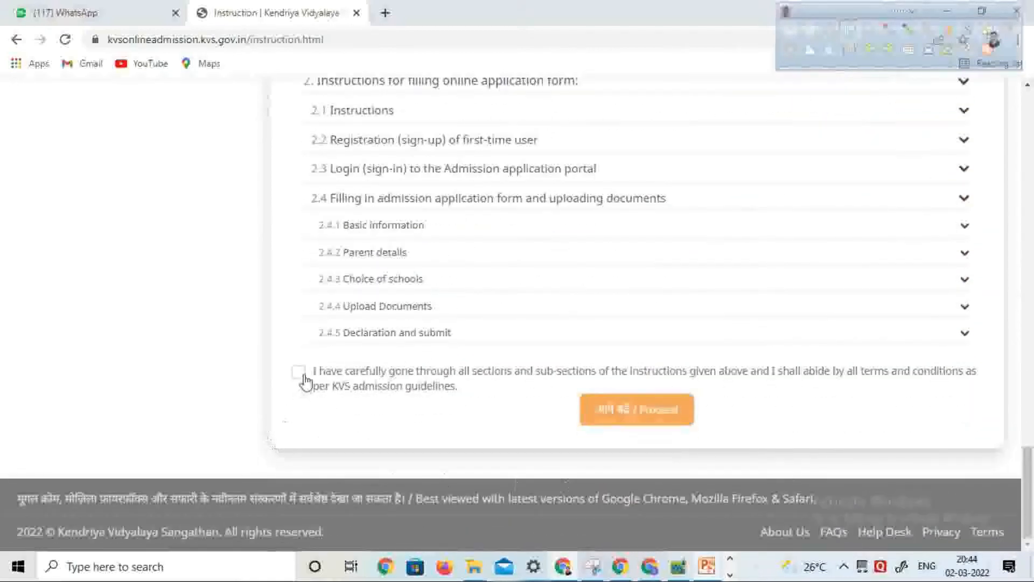
pyautogui.click(303, 373)
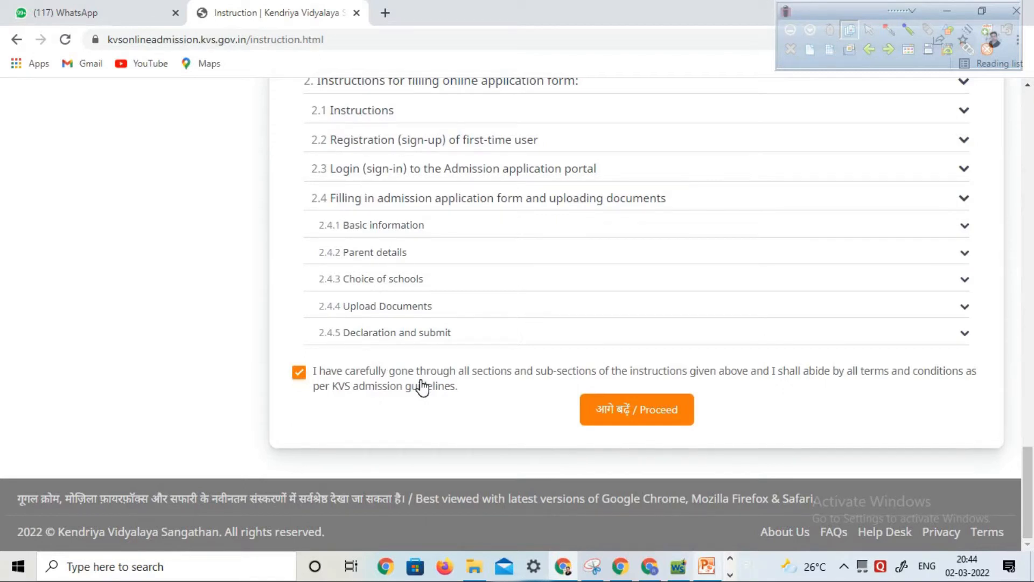
# - Proceed to the New Registration form and enter the child's first, middle and last names
pyautogui.click(610, 416)
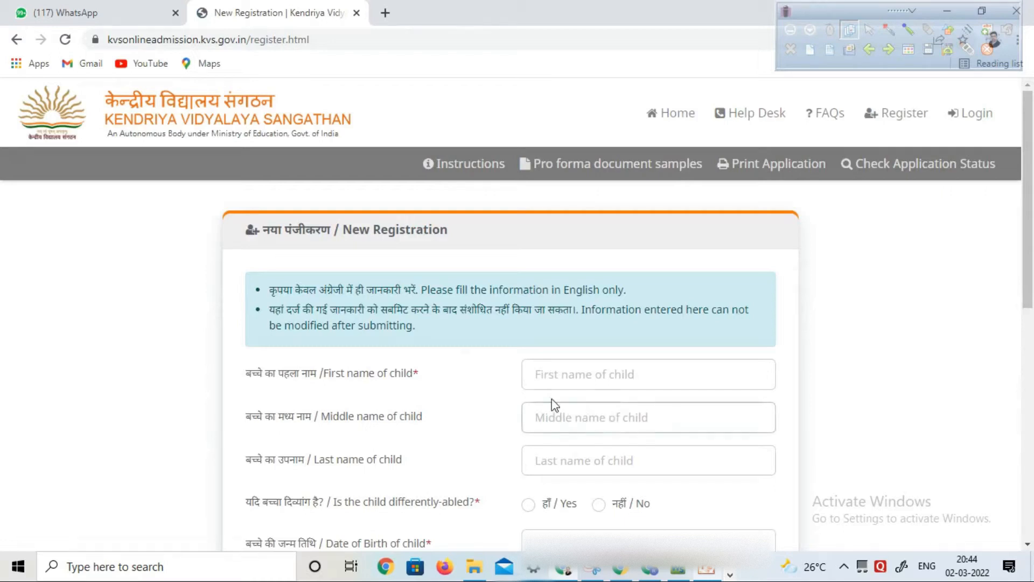
pyautogui.moveTo(1027, 269); pyautogui.dragTo(1033, 291)
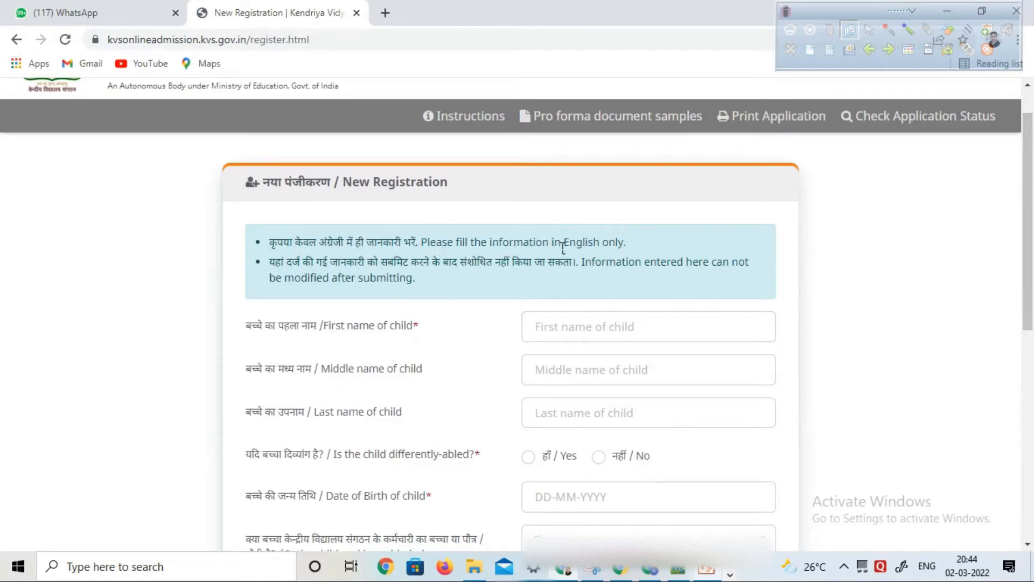
pyautogui.click(537, 334)
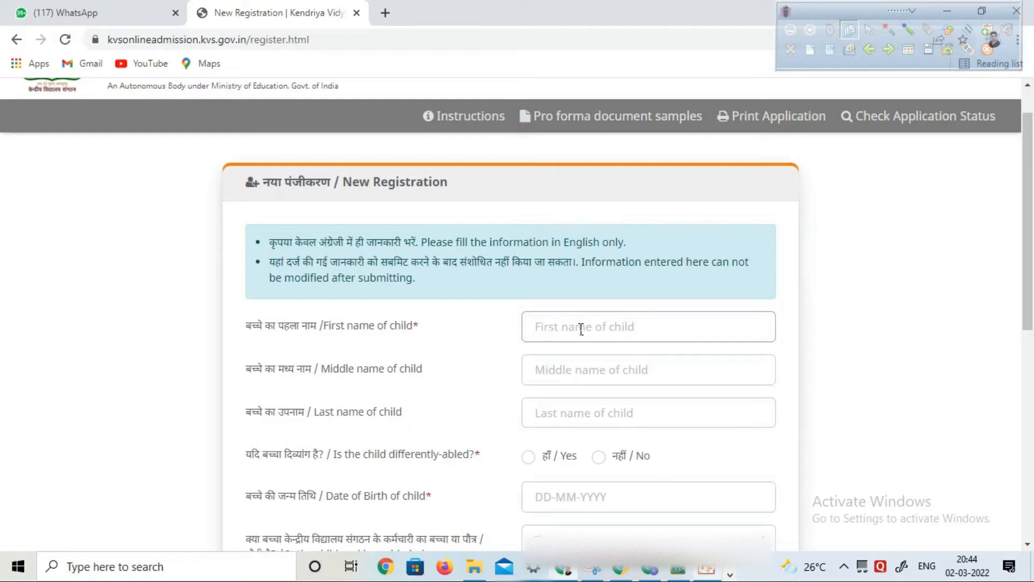
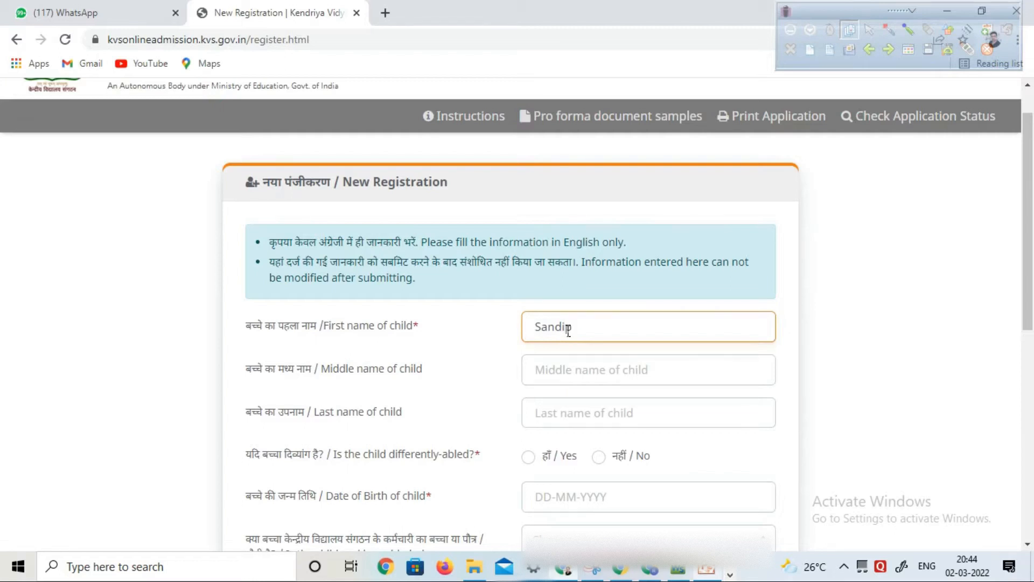
pyautogui.click(535, 368)
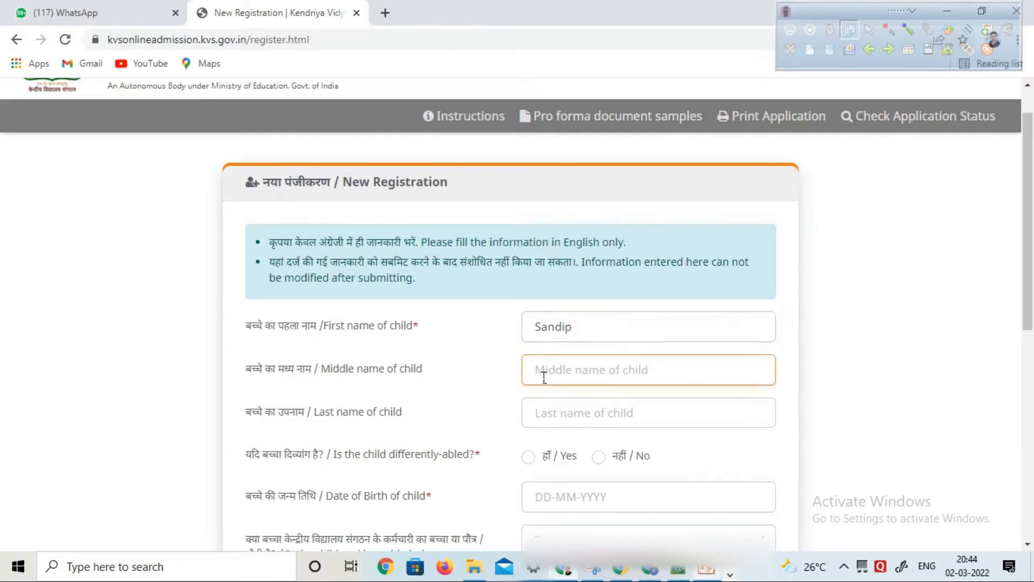
pyautogui.write('G')
pyautogui.click(546, 422)
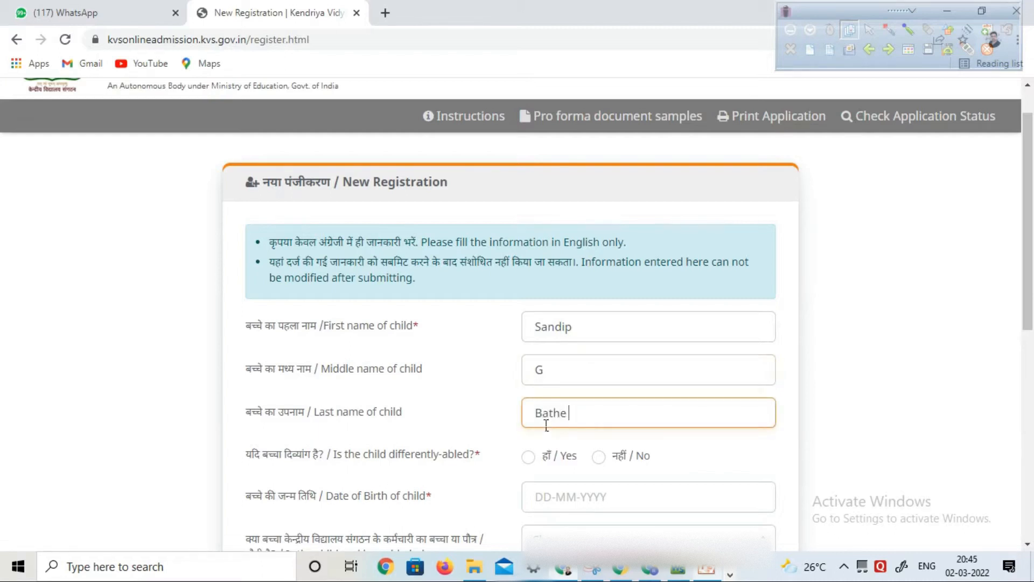
pyautogui.scroll(-3, 951, 326)
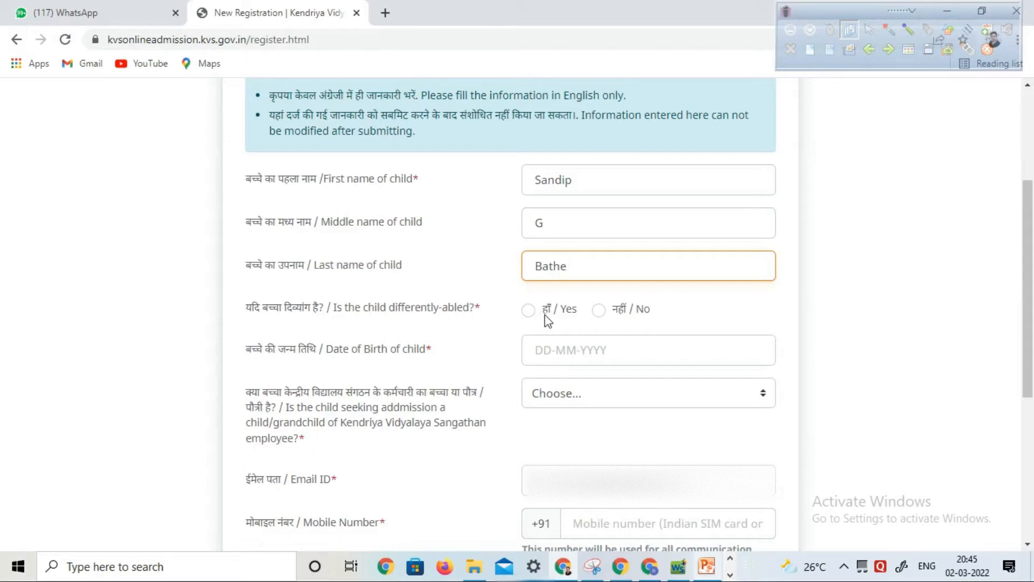
# - Answer No to the differently-abled question and open the date-of-birth calendar's month view
pyautogui.click(599, 311)
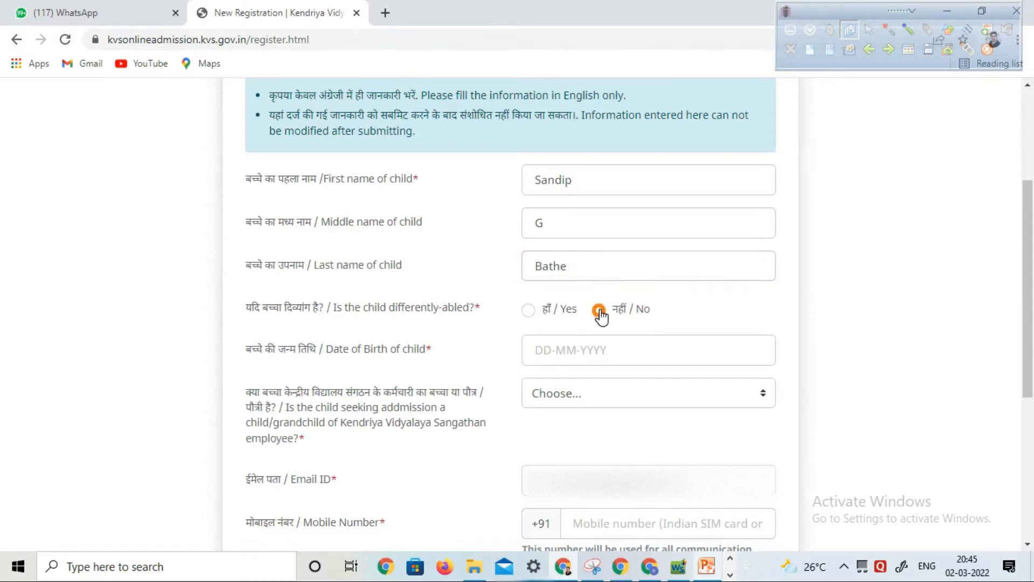
pyautogui.click(561, 352)
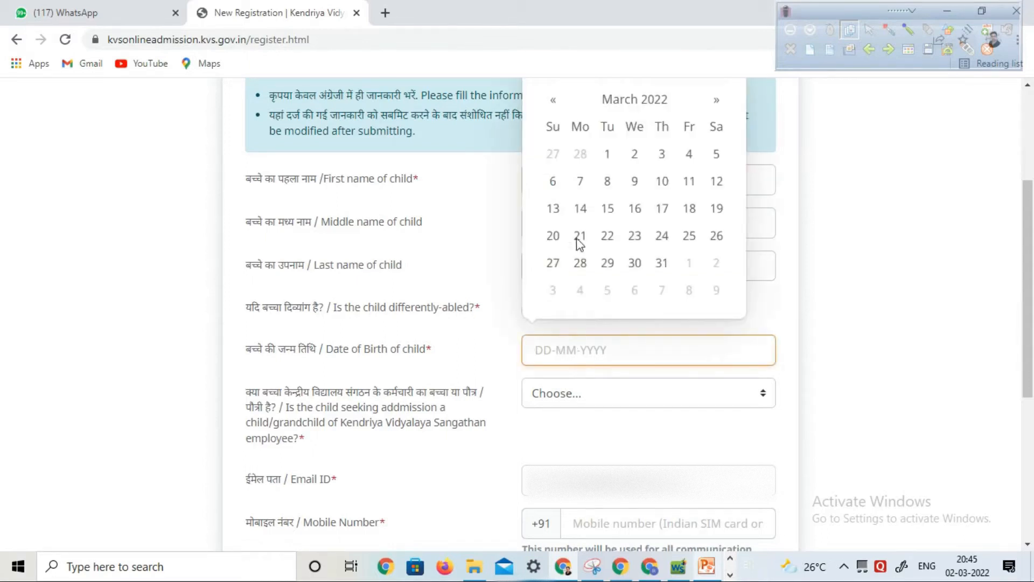
pyautogui.click(712, 104)
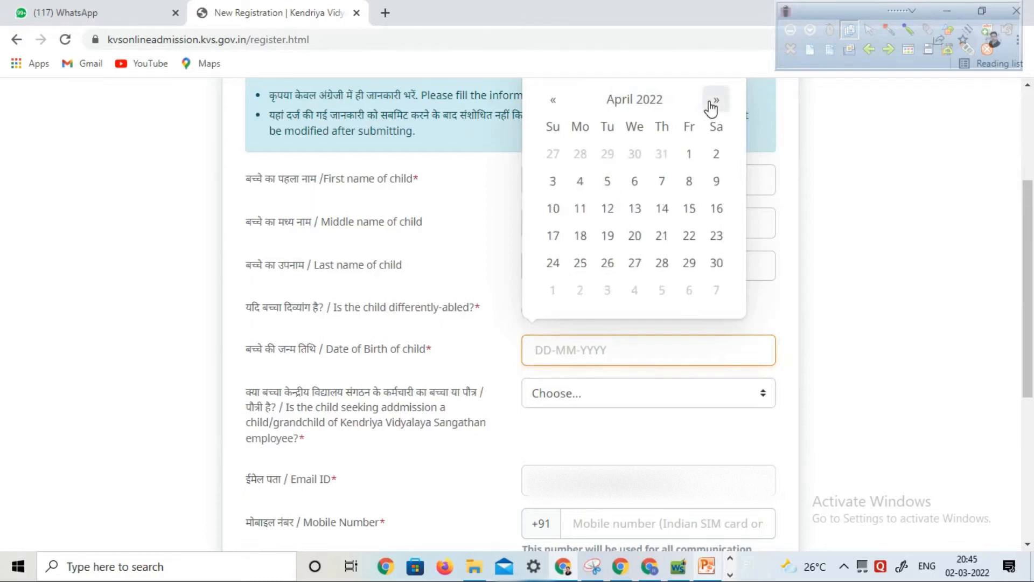
pyautogui.click(555, 102)
pyautogui.click(622, 99)
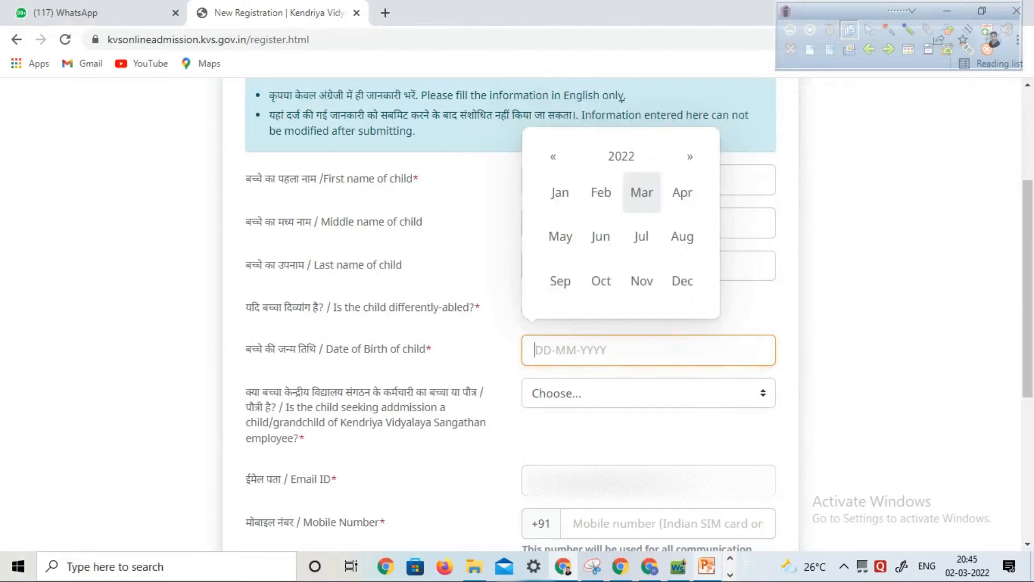
# - Step back through the years and set the date of birth to 14-04-2015
pyautogui.click(555, 157)
pyautogui.doubleClick(555, 158)
pyautogui.doubleClick(555, 157)
pyautogui.click(555, 157)
pyautogui.click(591, 160)
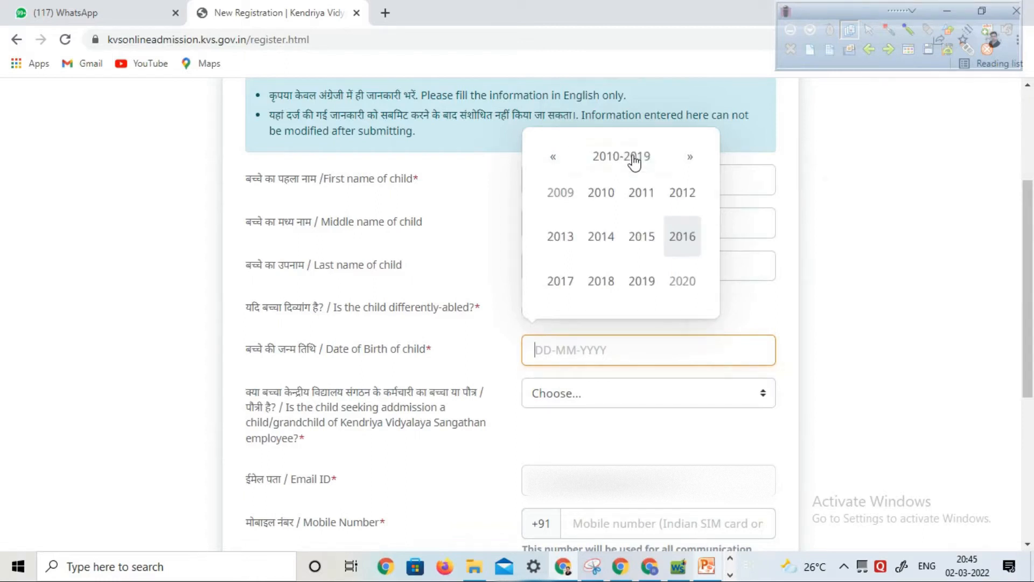
pyautogui.click(653, 238)
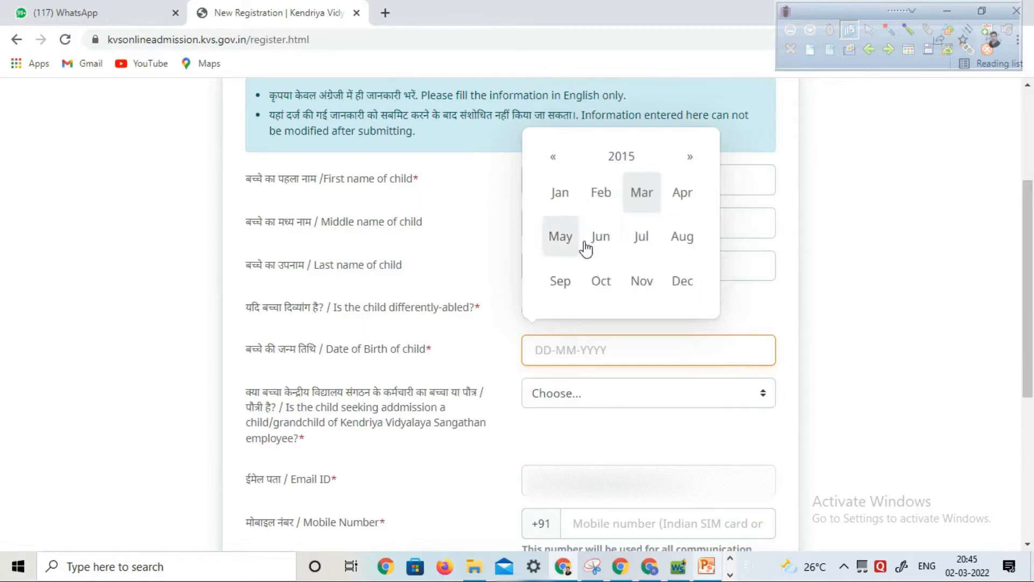
pyautogui.click(682, 193)
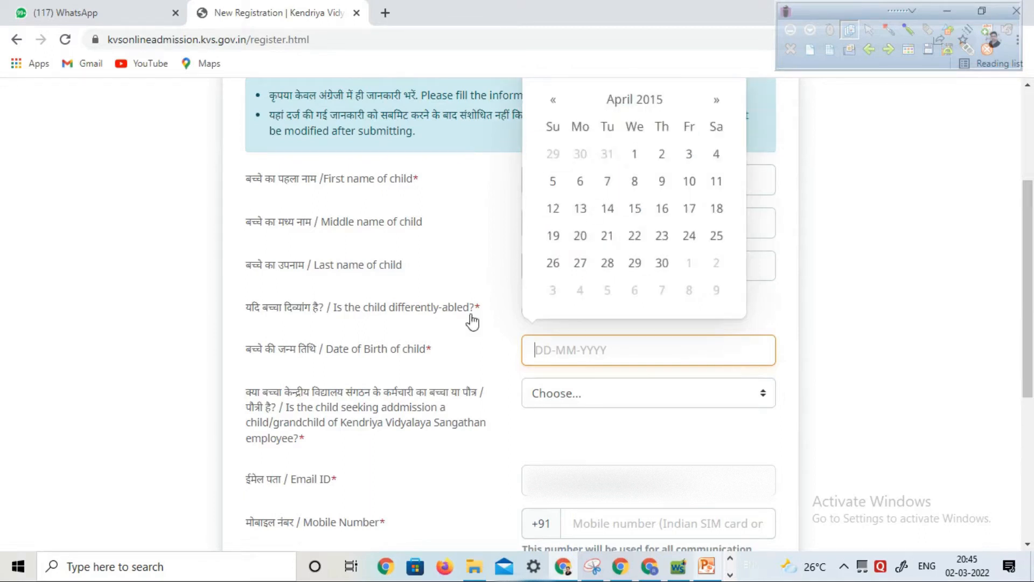
pyautogui.click(608, 208)
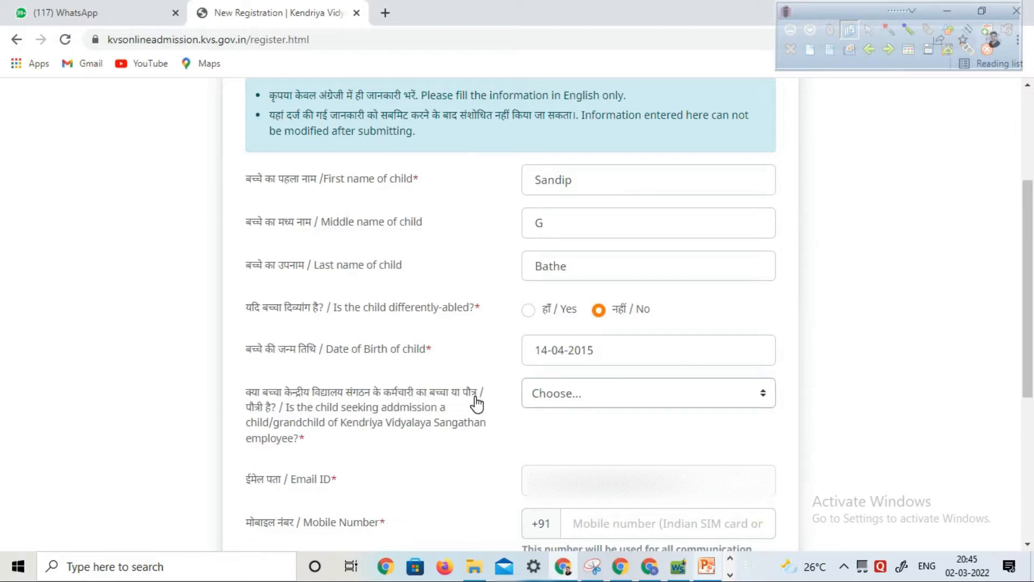
pyautogui.click(756, 400)
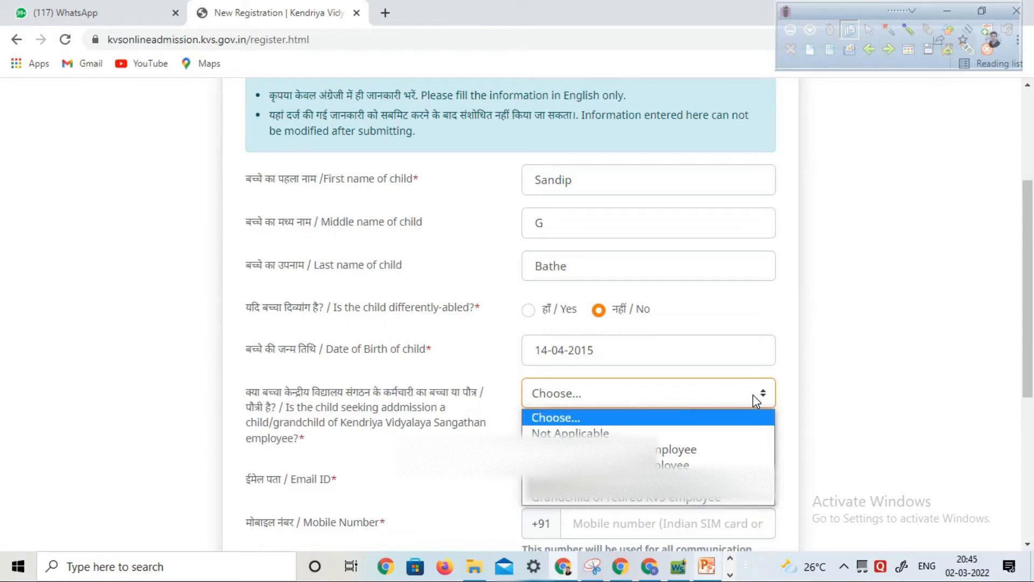
# - Answer Not Applicable to the KVS-employee question and fill in the parent's Gmail address
pyautogui.click(710, 430)
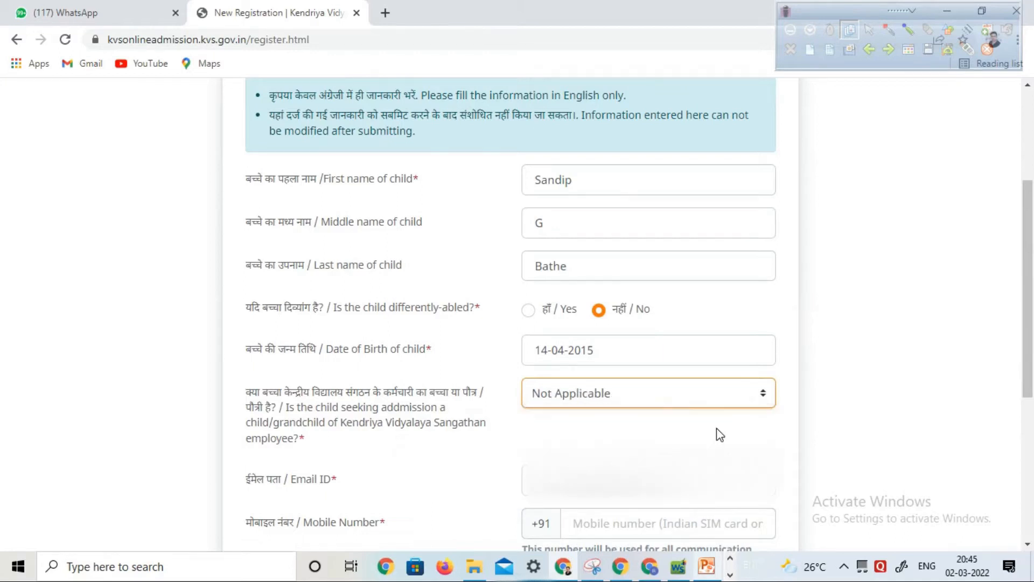
pyautogui.moveTo(1033, 341); pyautogui.dragTo(1033, 418)
pyautogui.click(561, 330)
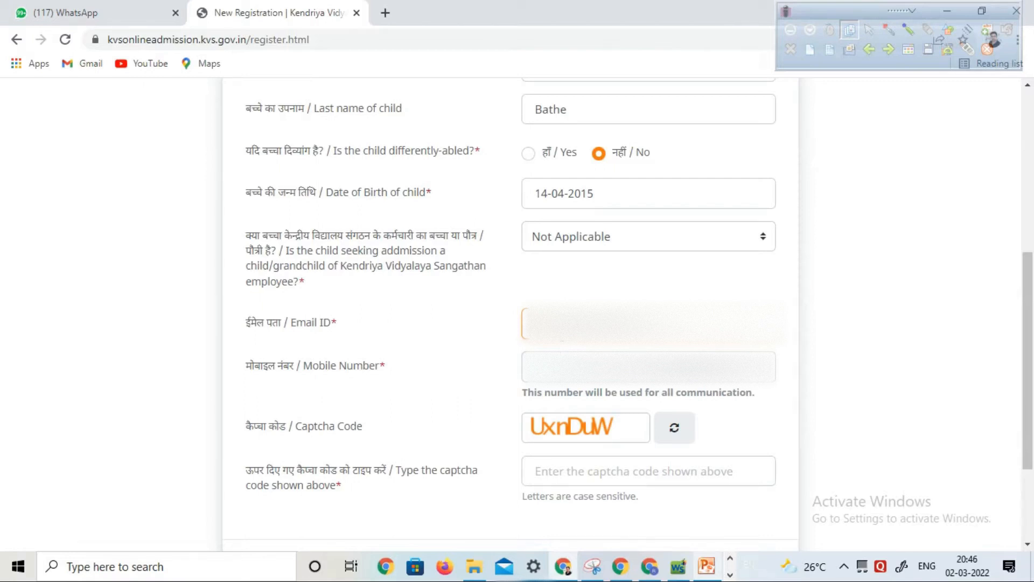
pyautogui.press('BackSpace')
pyautogui.press('BackSpace')
pyautogui.press('BackSpace')
pyautogui.press('BackSpace')
pyautogui.press('BackSpace')
pyautogui.press('BackSpace')
pyautogui.write('@gmail.com')
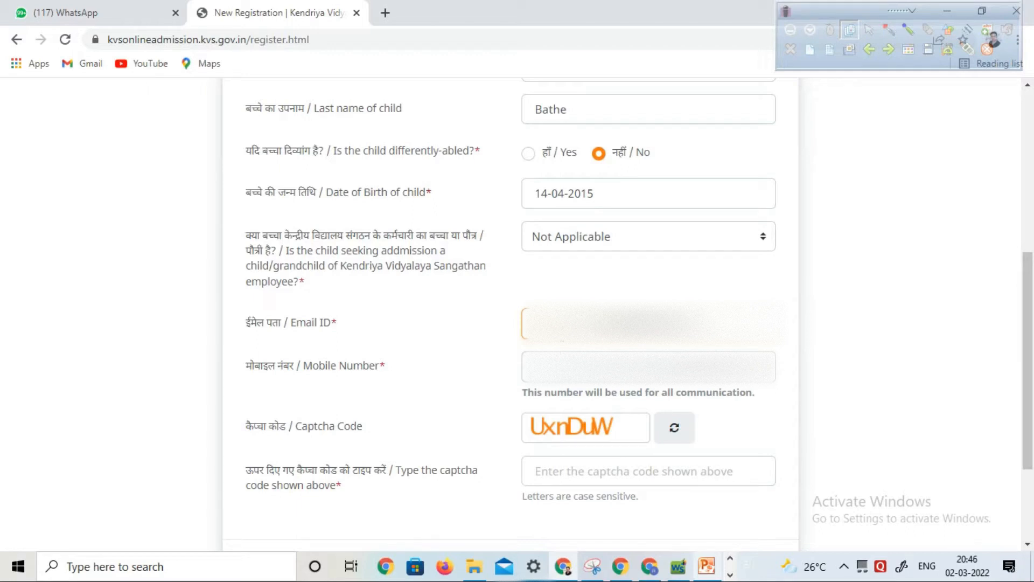
# - Enter the parent's mobile number and the displayed captcha, then submit the registration
pyautogui.press('Tab')
pyautogui.write('9')
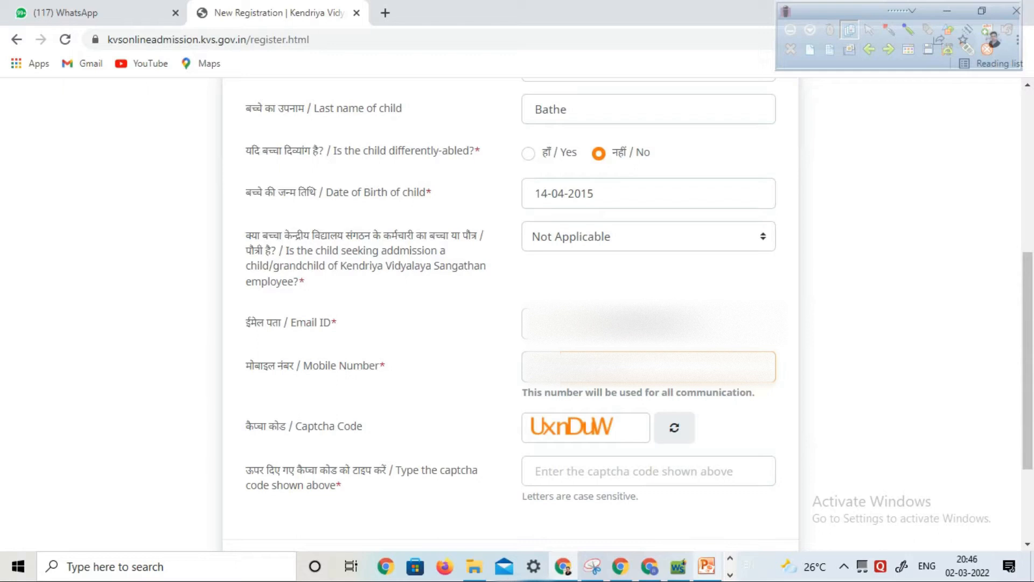
pyautogui.write('9')
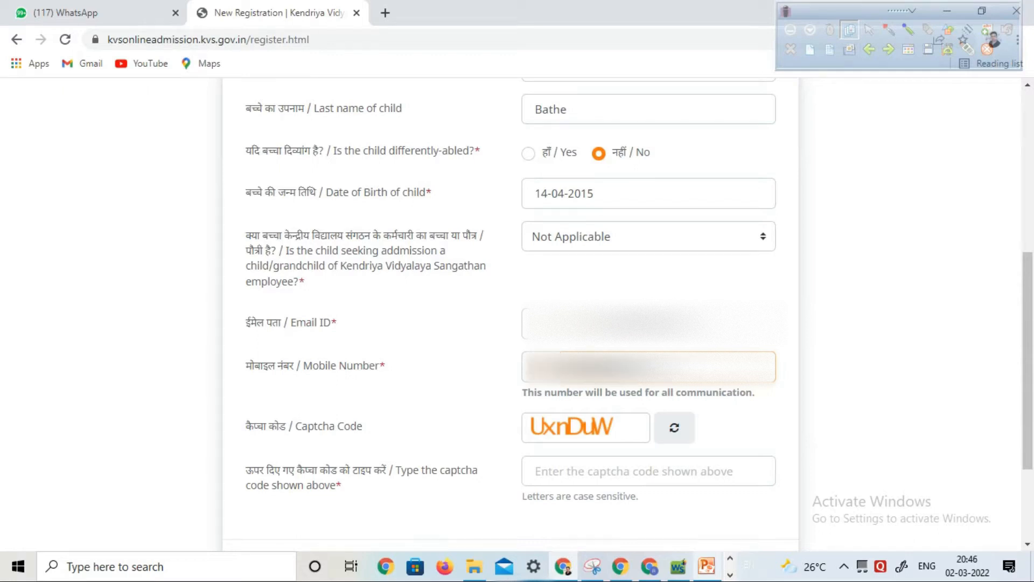
pyautogui.click(558, 473)
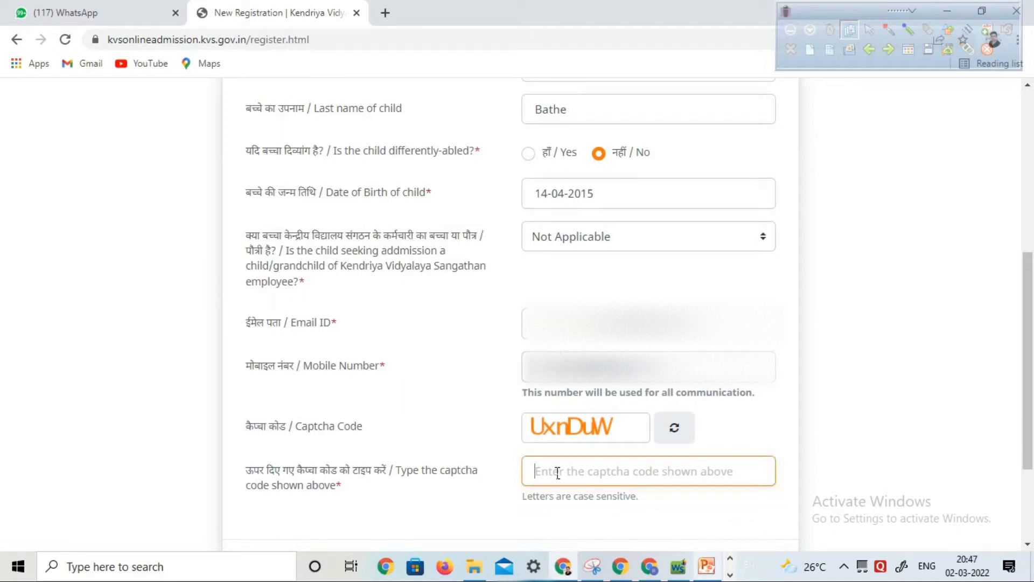
pyautogui.write('UxnD')
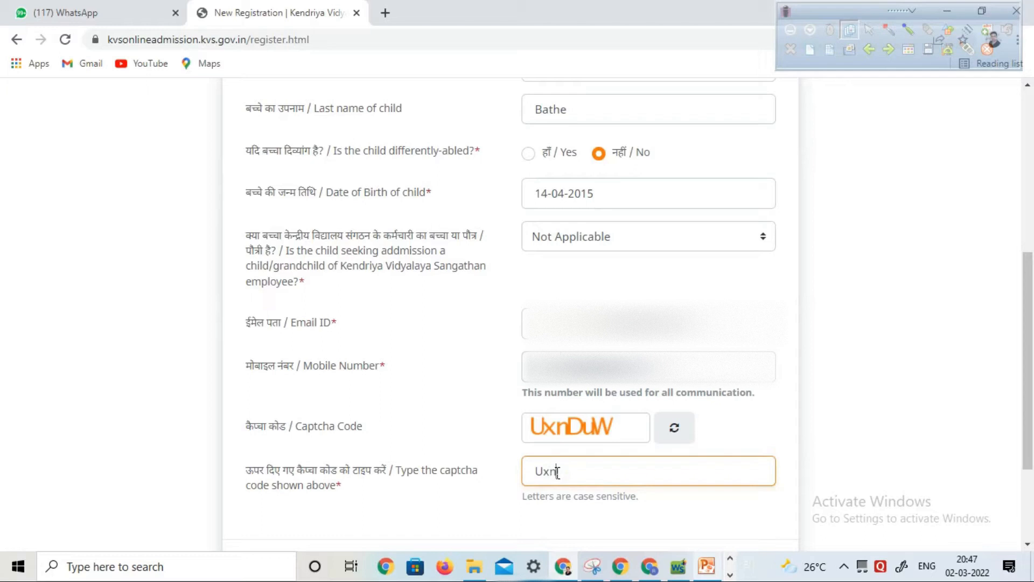
pyautogui.write('uW')
pyautogui.moveTo(1025, 389); pyautogui.dragTo(1032, 458)
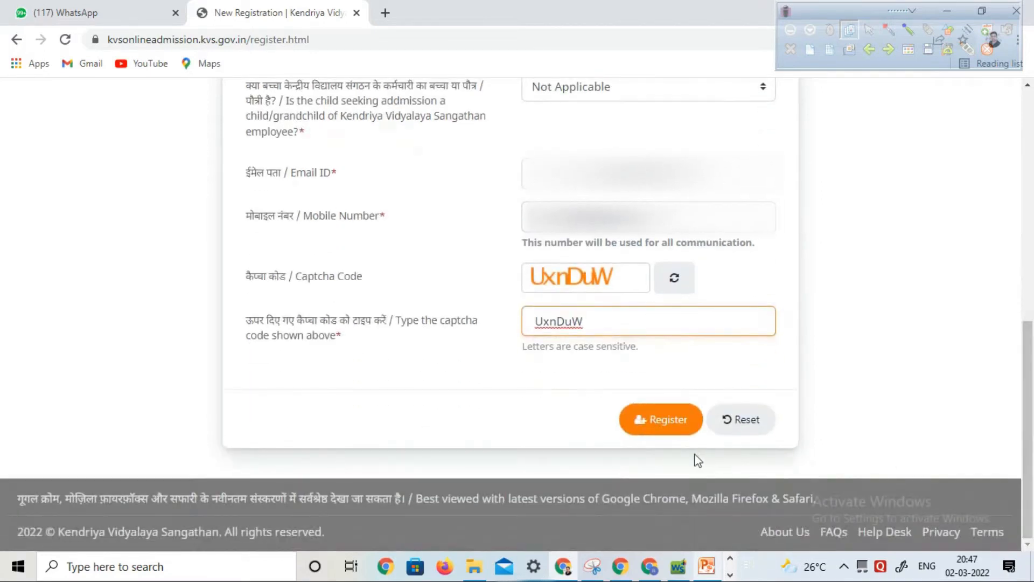
pyautogui.click(646, 422)
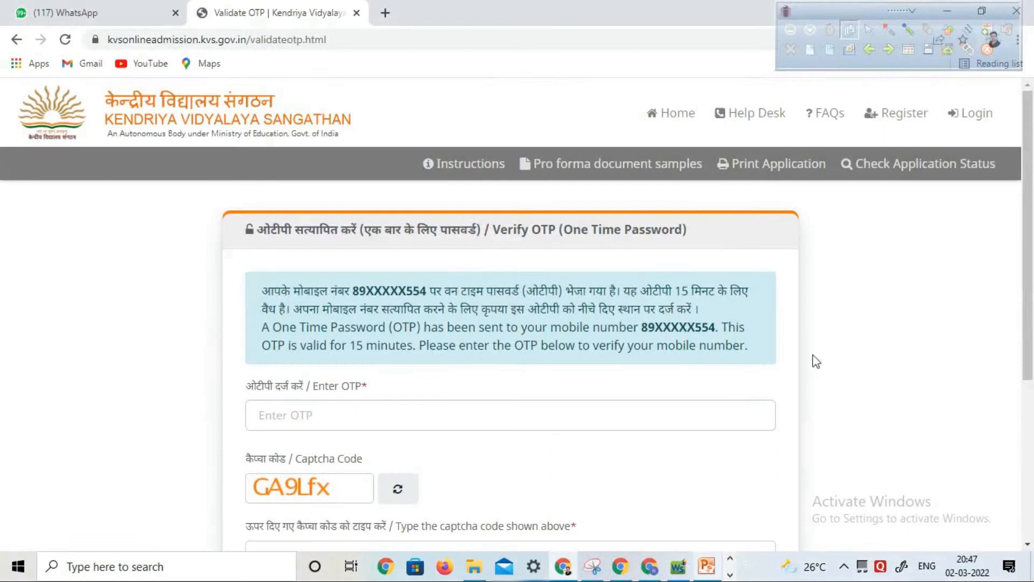
# - Enter the received OTP and the shown captcha on the Verify OTP page and verify
pyautogui.moveTo(1022, 323); pyautogui.dragTo(1032, 353)
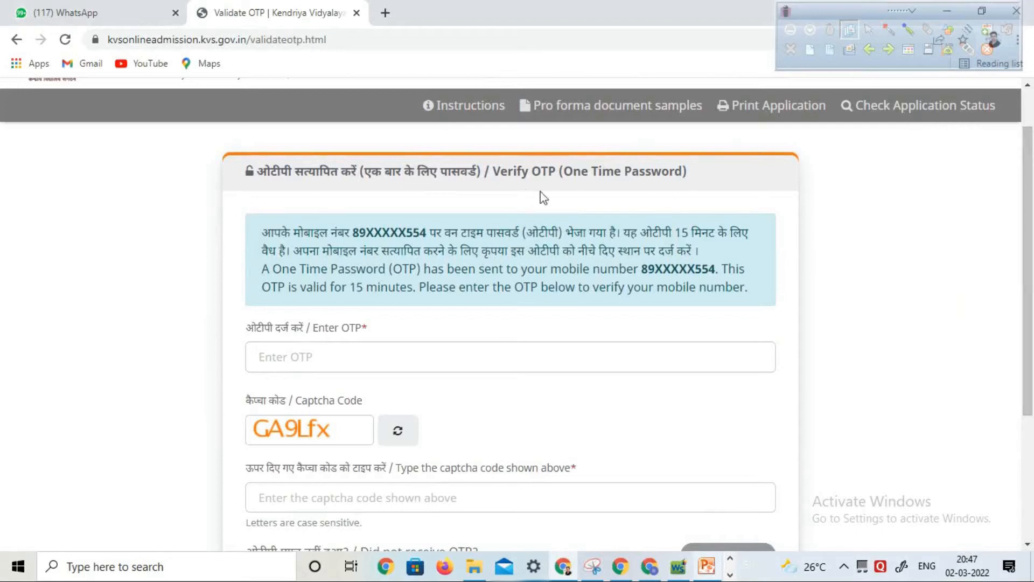
pyautogui.click(257, 364)
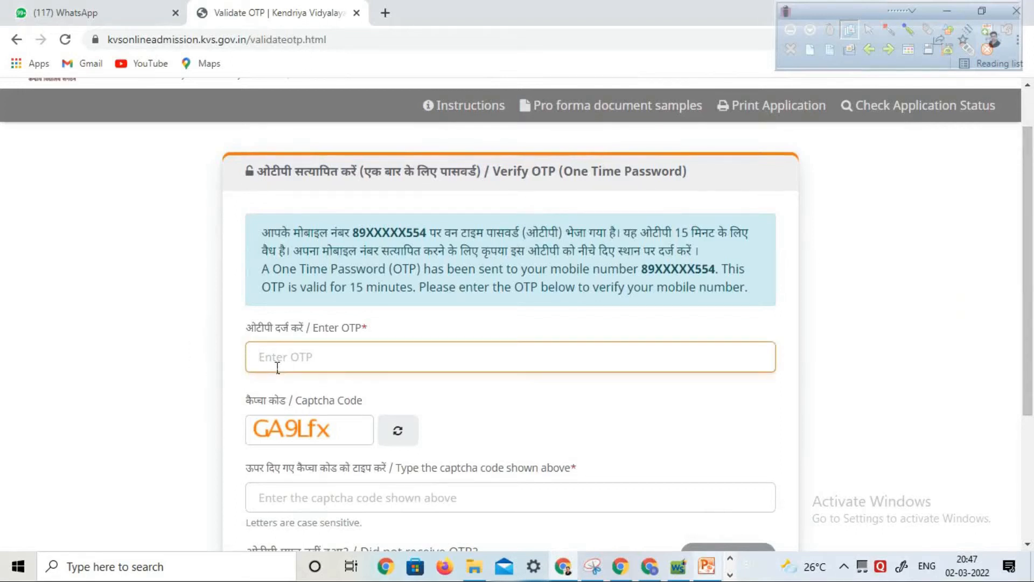
pyautogui.click(289, 497)
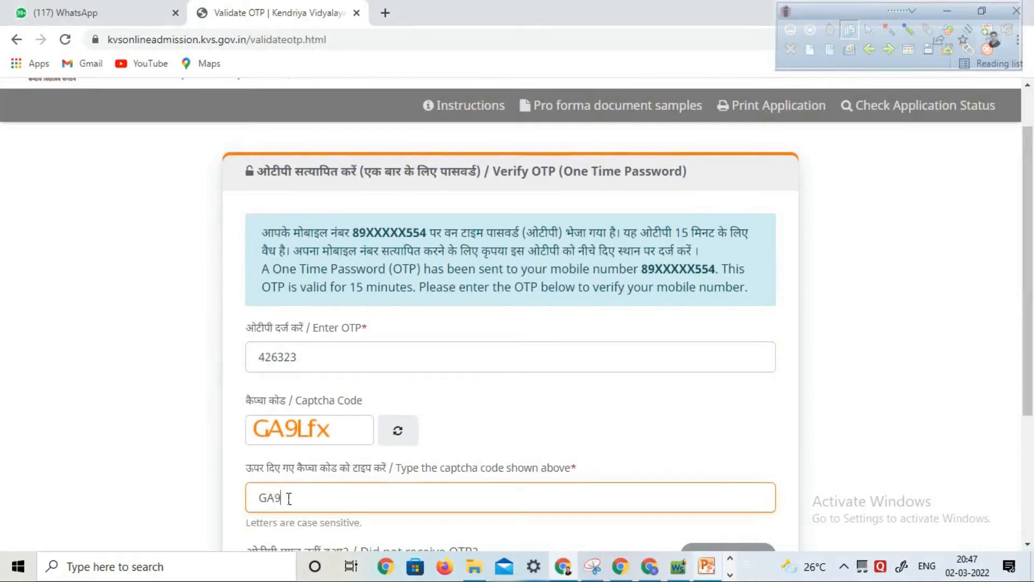
pyautogui.moveTo(1026, 312); pyautogui.dragTo(1026, 413)
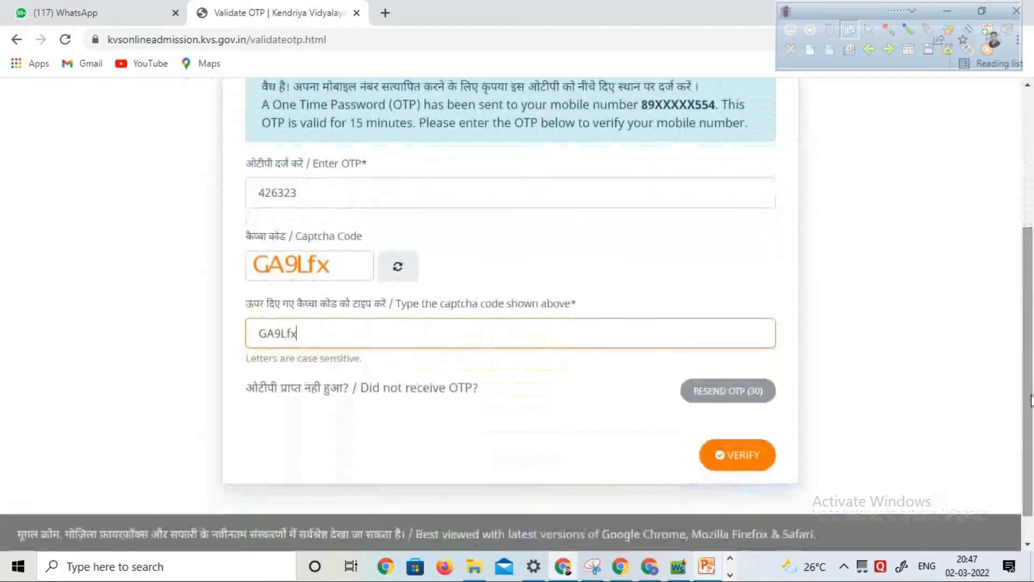
pyautogui.click(747, 459)
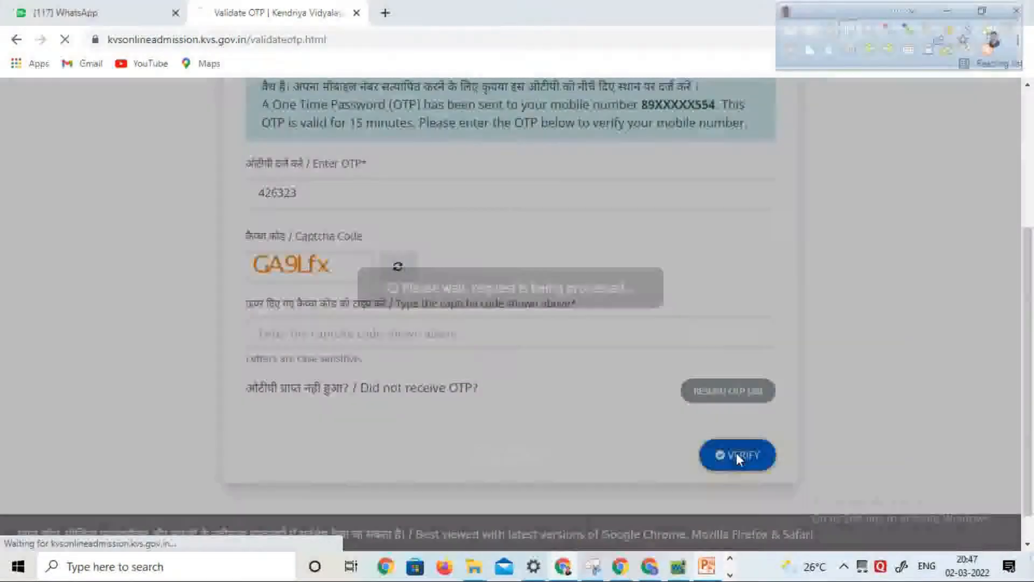
pyautogui.moveTo(1023, 265); pyautogui.dragTo(1033, 315)
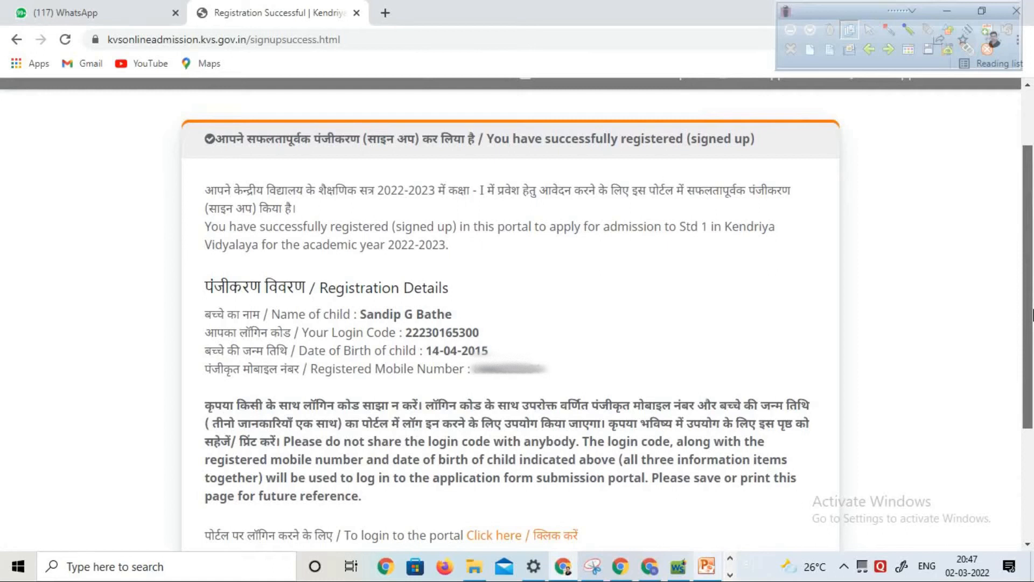
# - Select the new login code on the success page, then go to the registered-user sign-in page
pyautogui.moveTo(1032, 315); pyautogui.dragTo(1030, 297)
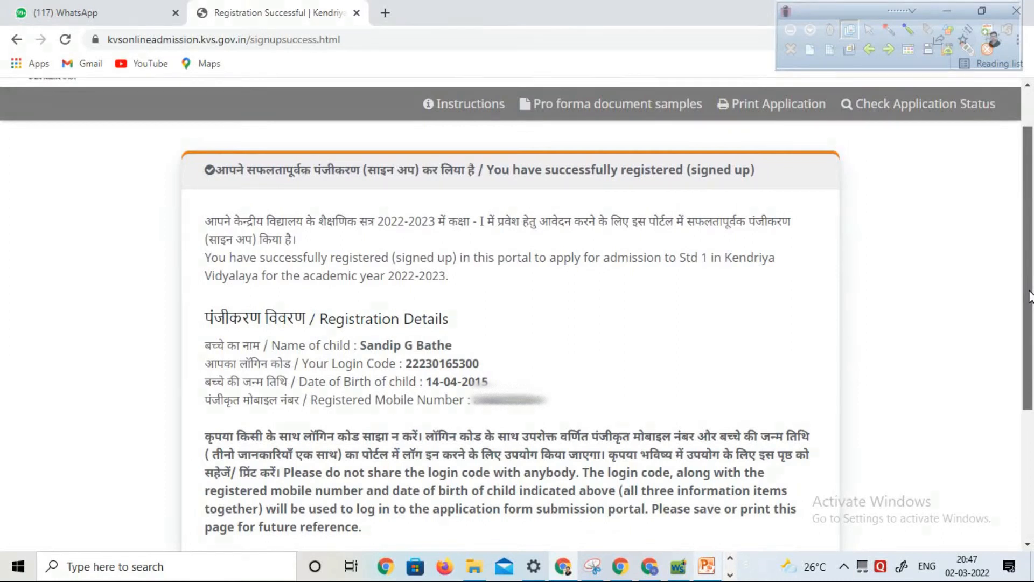
pyautogui.moveTo(1030, 298); pyautogui.dragTo(1030, 346)
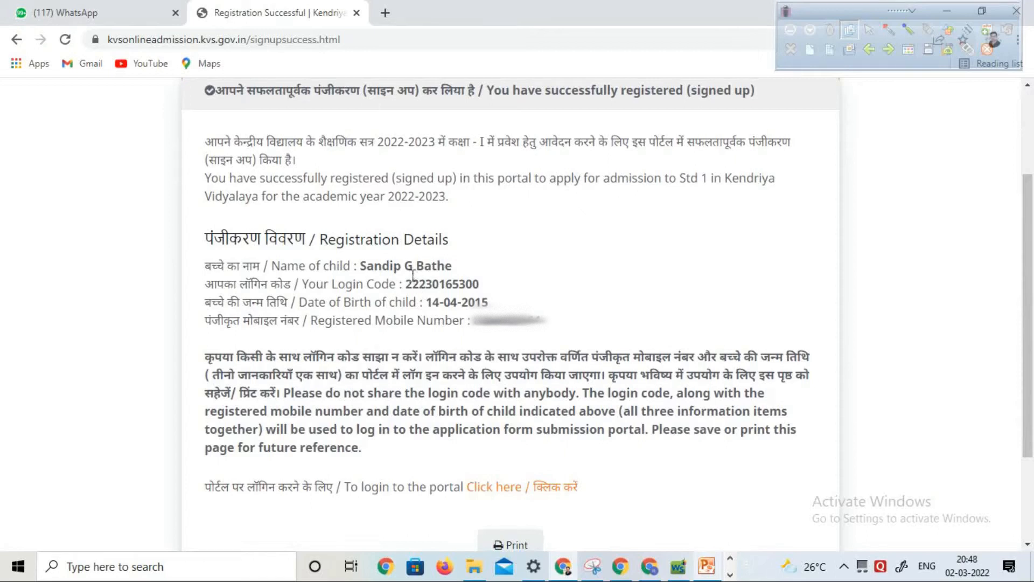
pyautogui.doubleClick(431, 285)
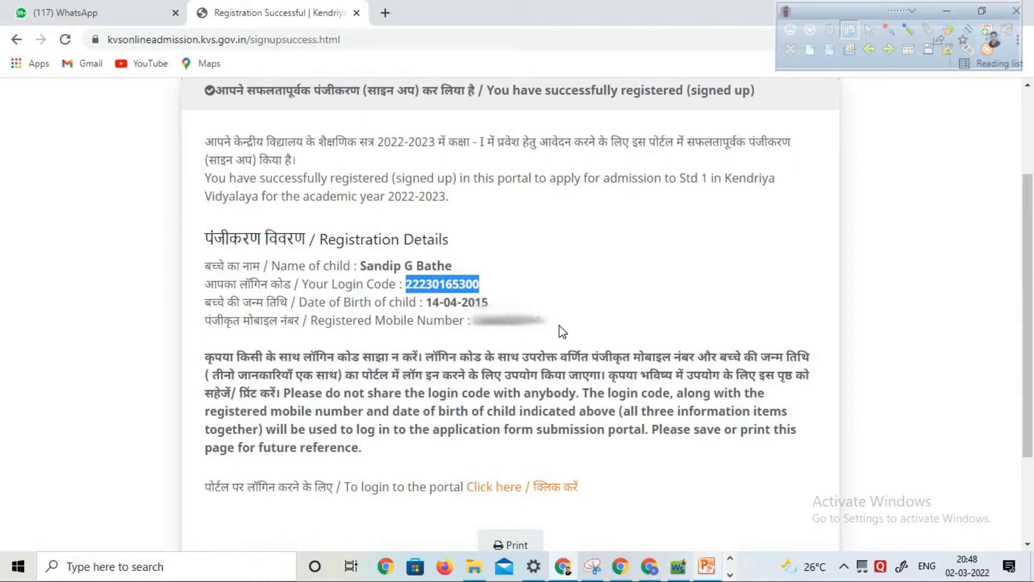
pyautogui.moveTo(1031, 324); pyautogui.dragTo(1013, 269)
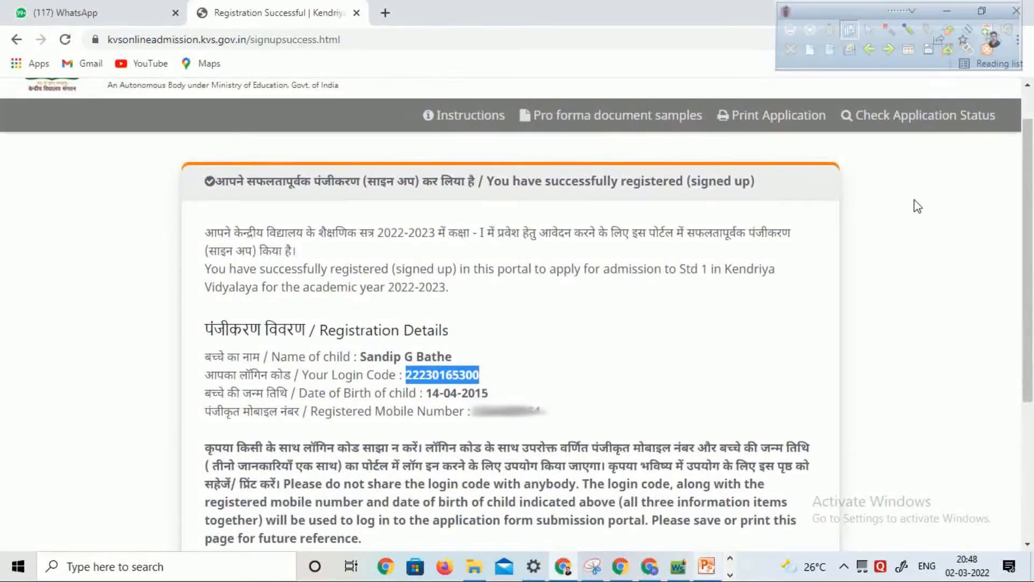
pyautogui.scroll(1, 1028, 197)
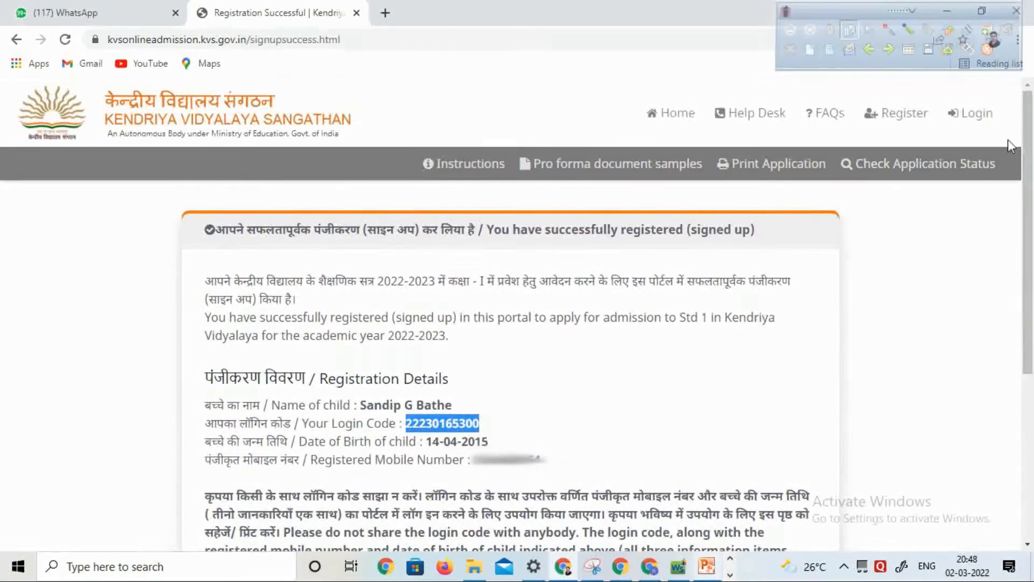
pyautogui.click(953, 122)
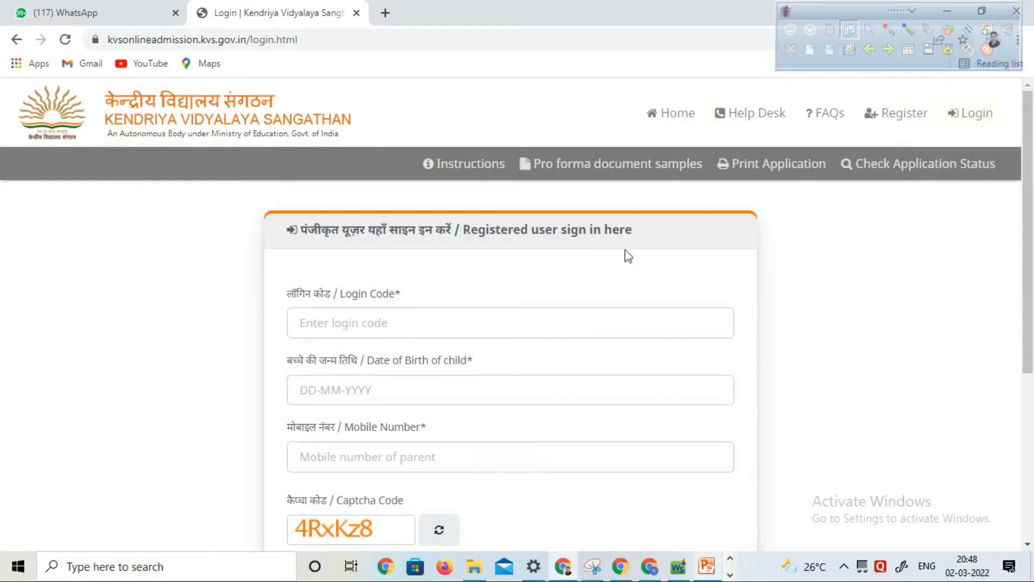
pyautogui.click(325, 332)
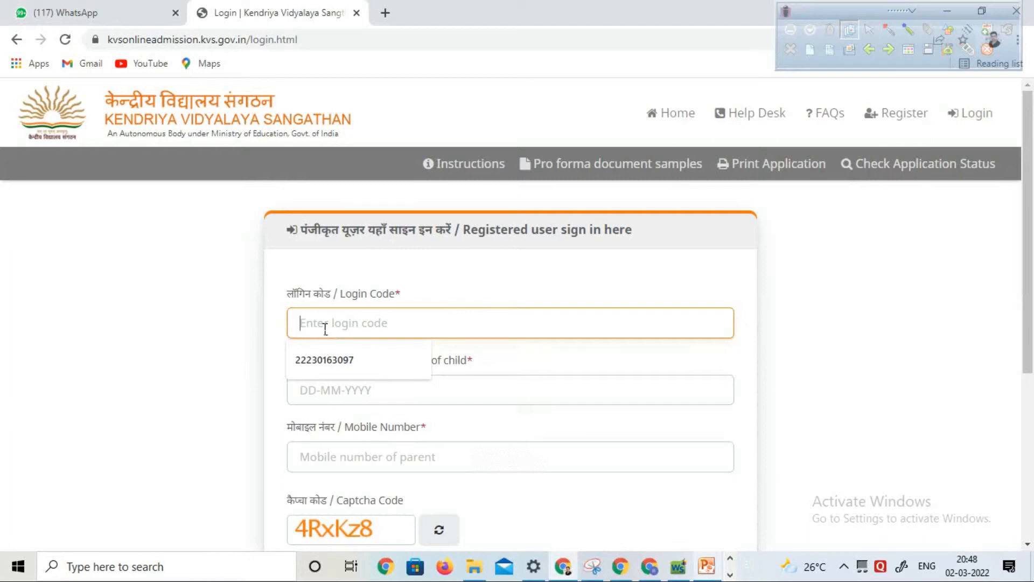
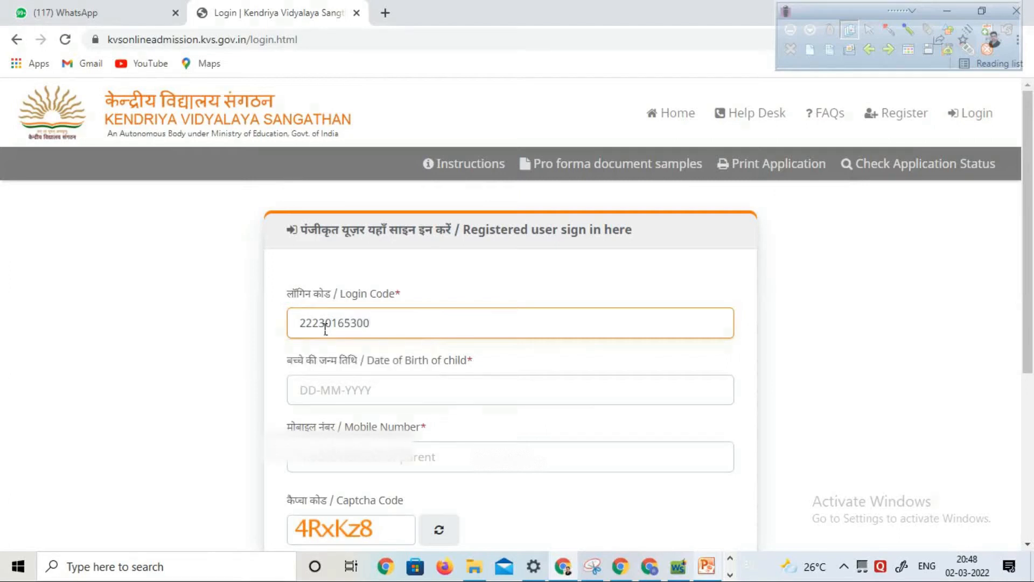
pyautogui.click(345, 392)
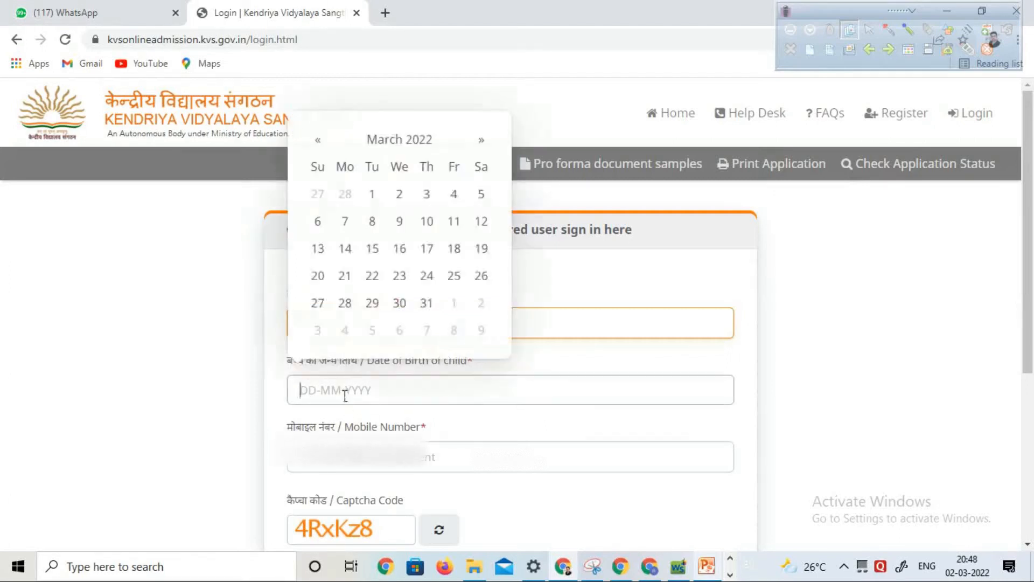
pyautogui.click(380, 141)
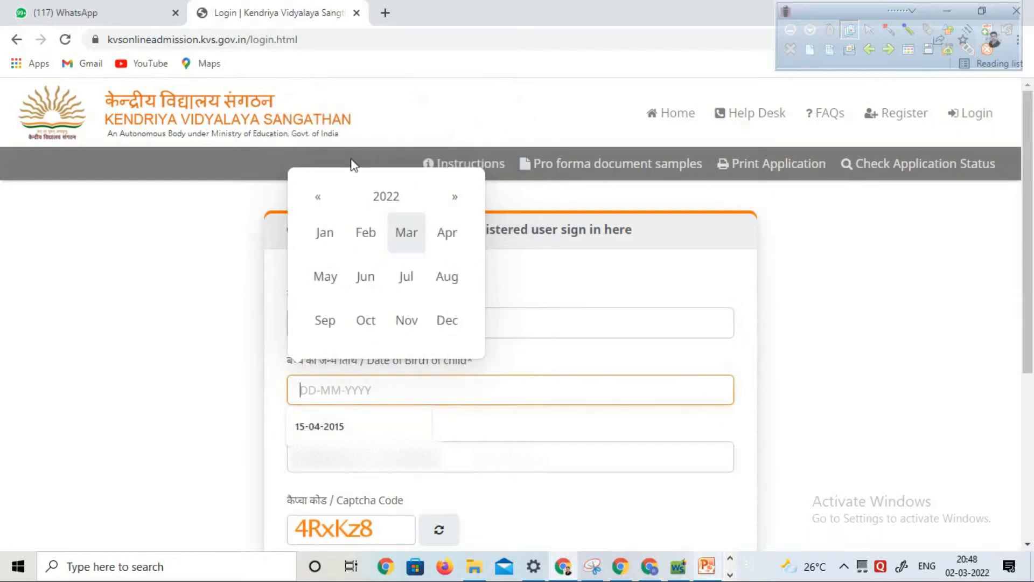
pyautogui.click(380, 197)
pyautogui.click(371, 198)
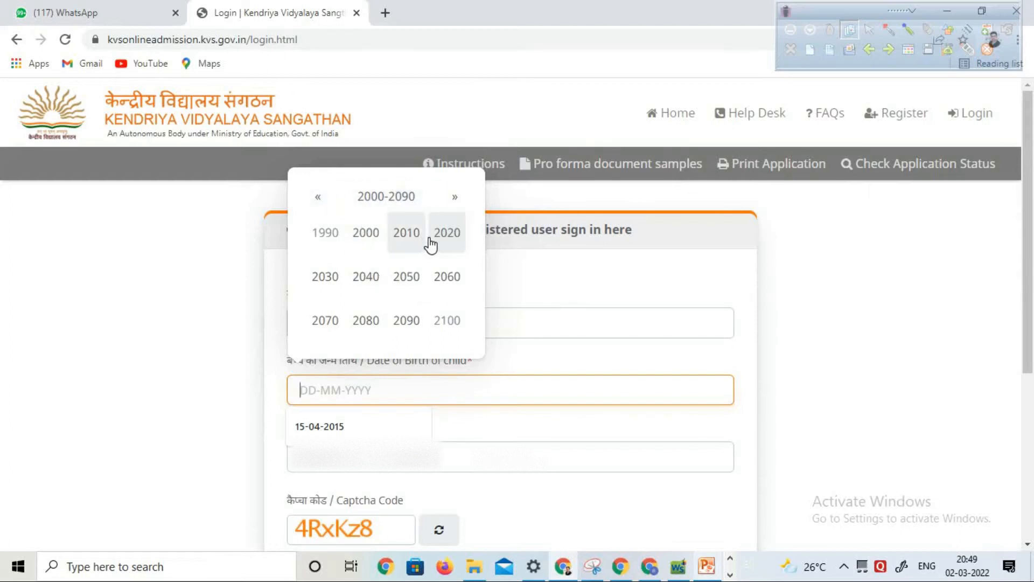
pyautogui.click(457, 202)
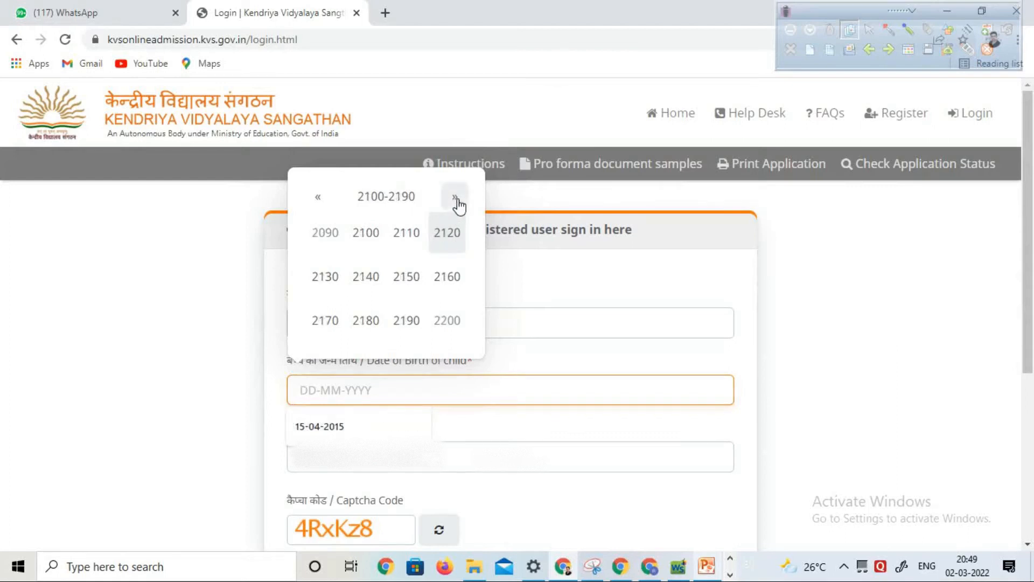
pyautogui.click(328, 200)
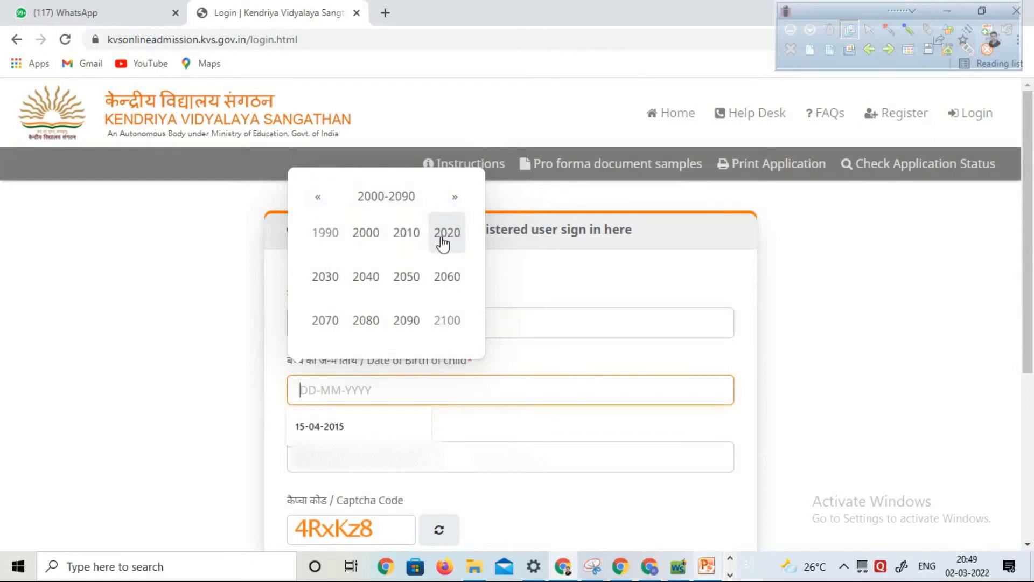
pyautogui.click(408, 232)
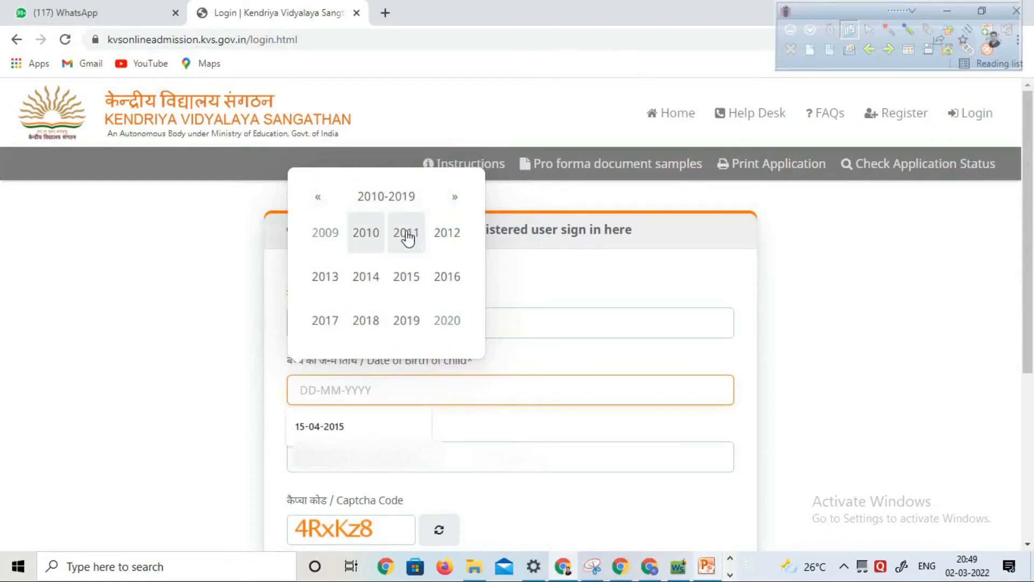
pyautogui.click(394, 285)
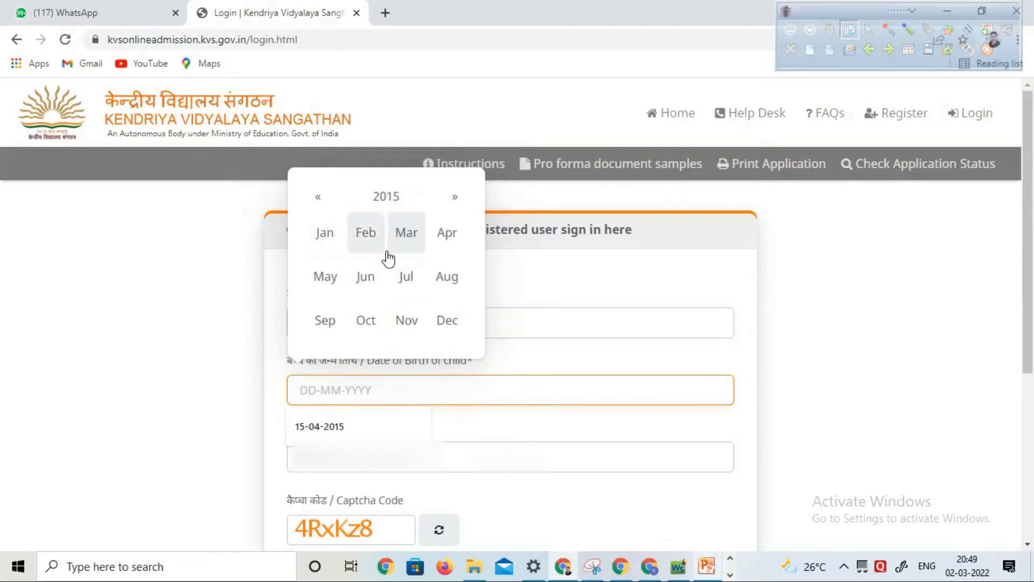
pyautogui.click(448, 233)
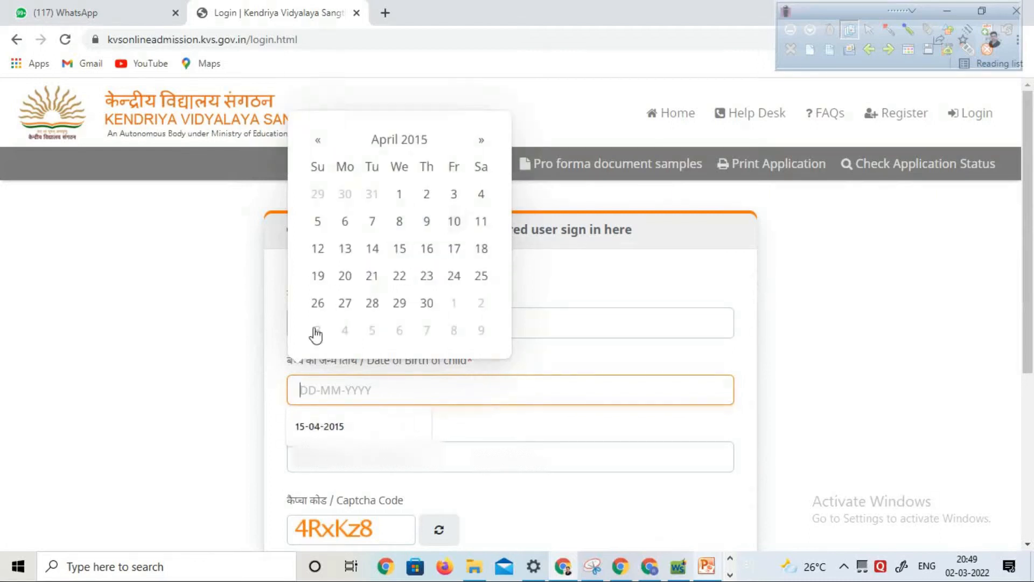
pyautogui.click(388, 257)
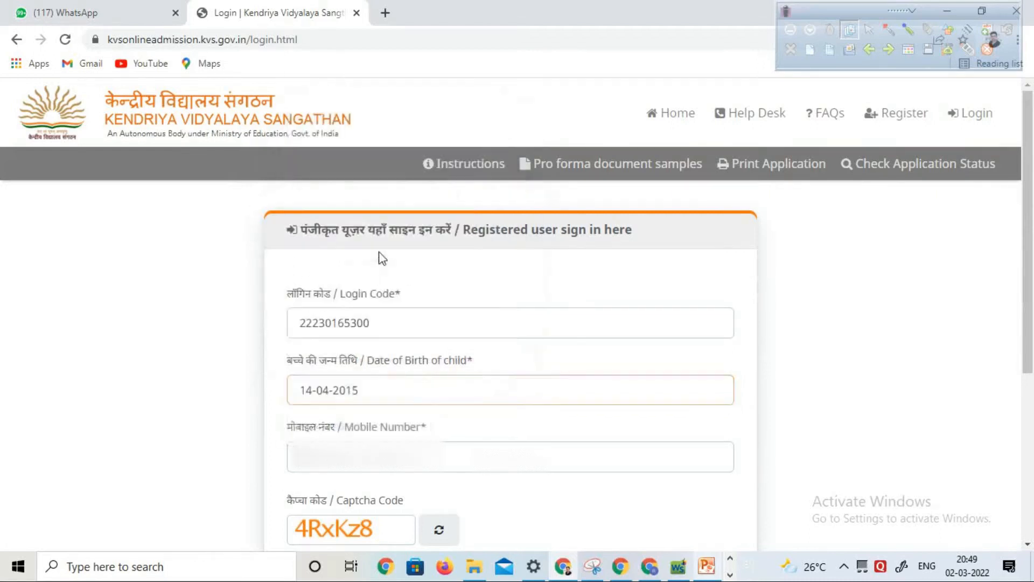
# - Fill the mobile number from a saved suggestion, enter the captcha and submit the sign-in
pyautogui.click(318, 468)
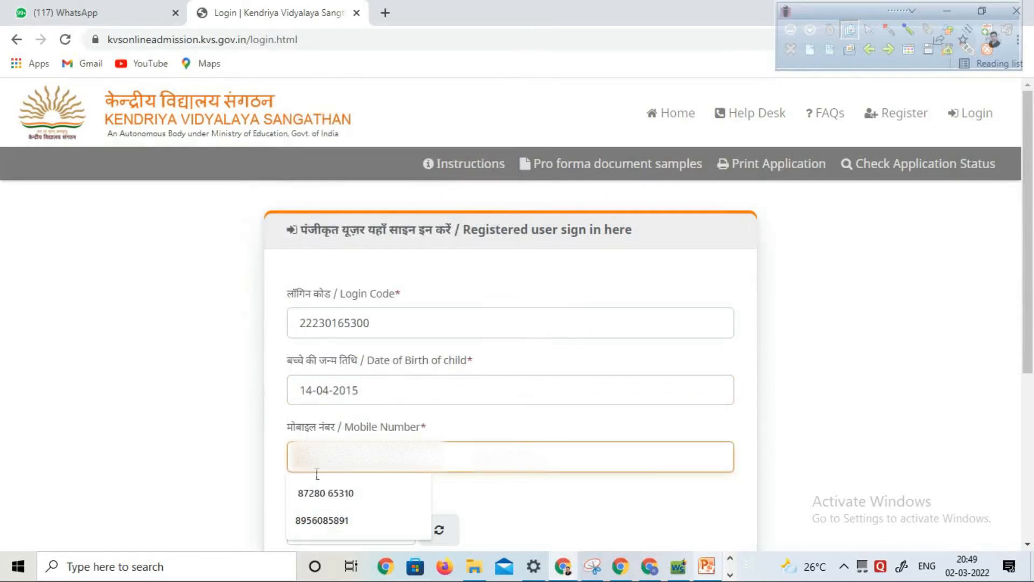
pyautogui.click(320, 521)
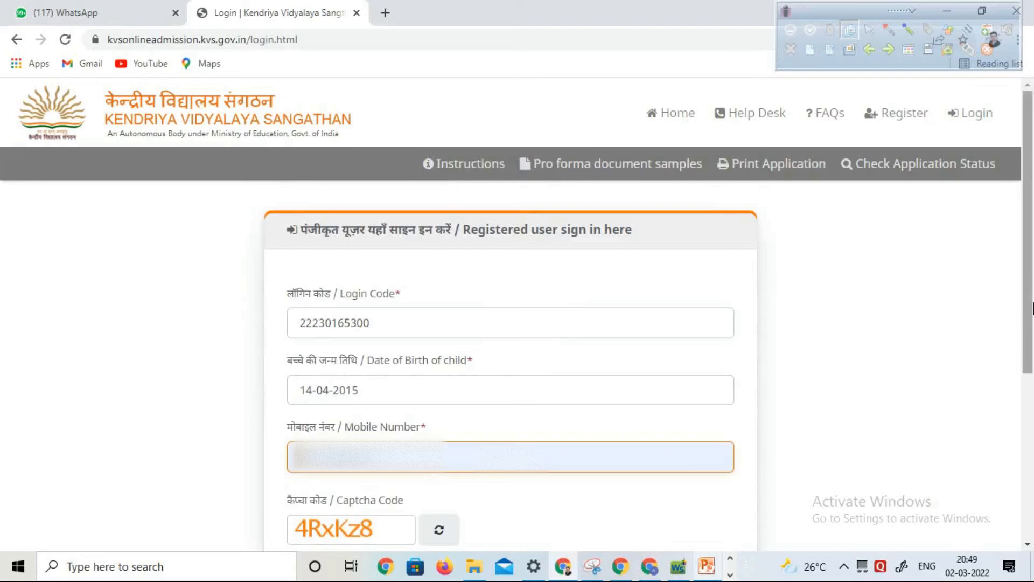
pyautogui.moveTo(1030, 305); pyautogui.dragTo(1030, 414)
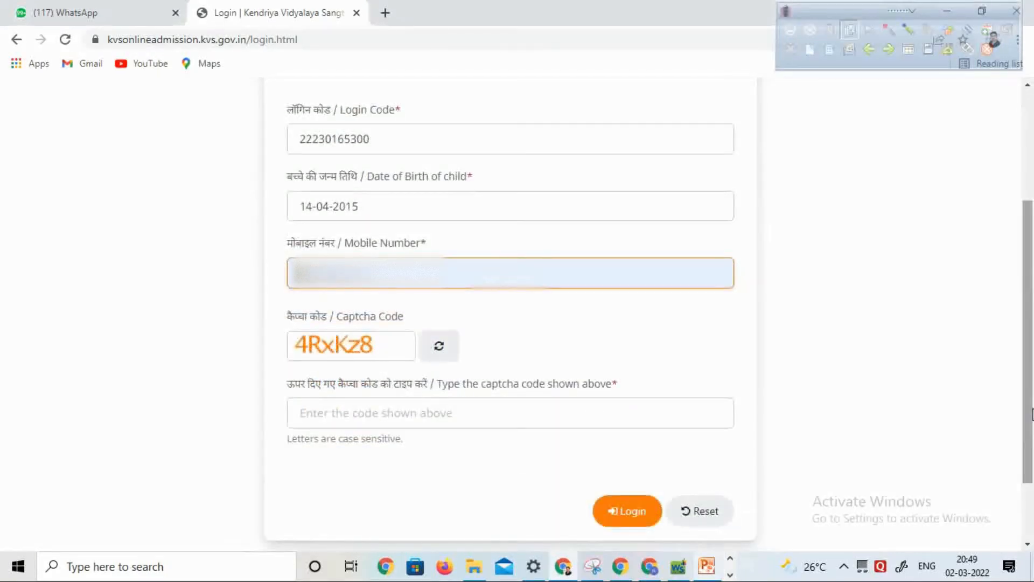
pyautogui.click(321, 413)
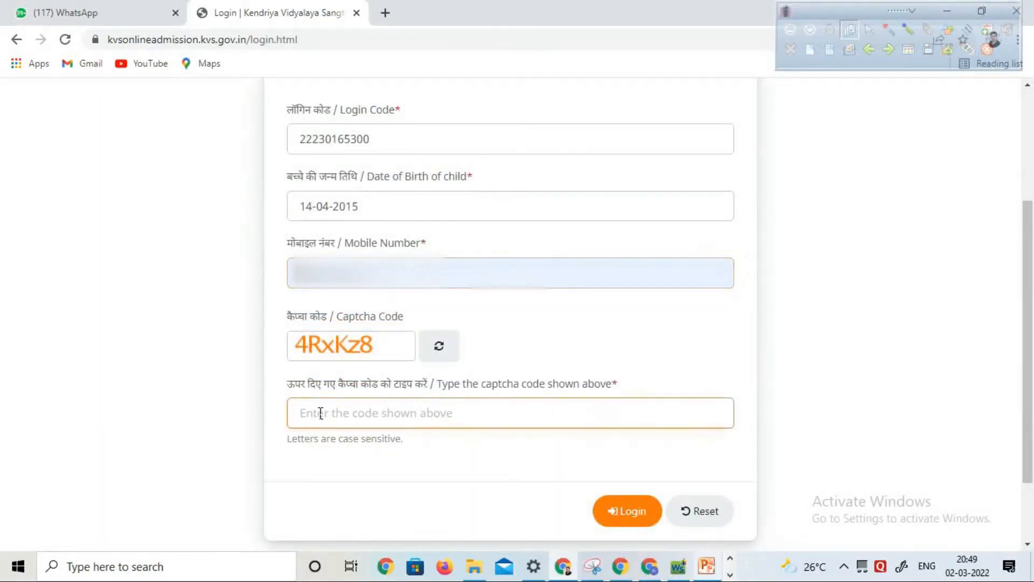
pyautogui.write('4RxKz')
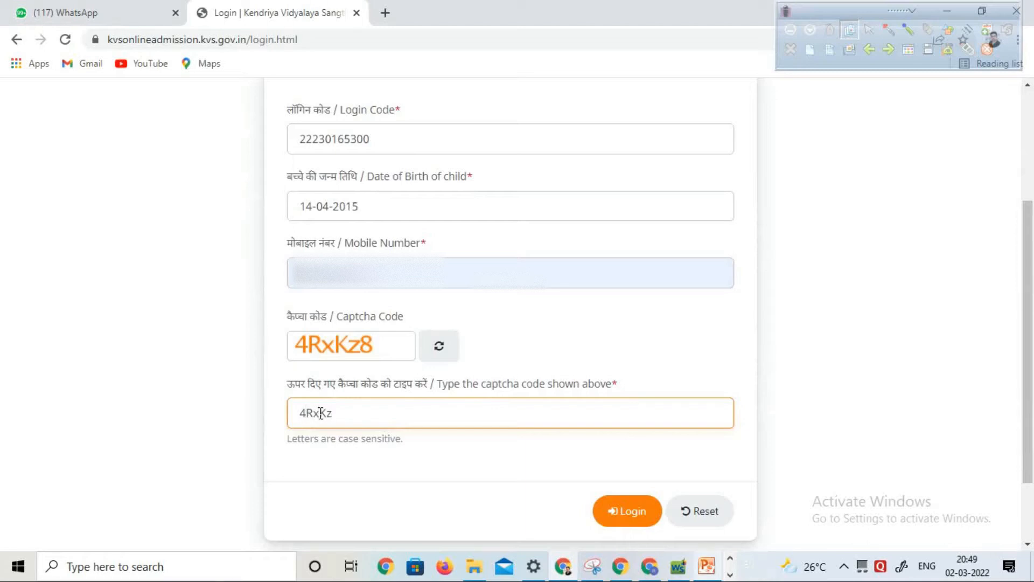
pyautogui.write('8')
pyautogui.click(630, 510)
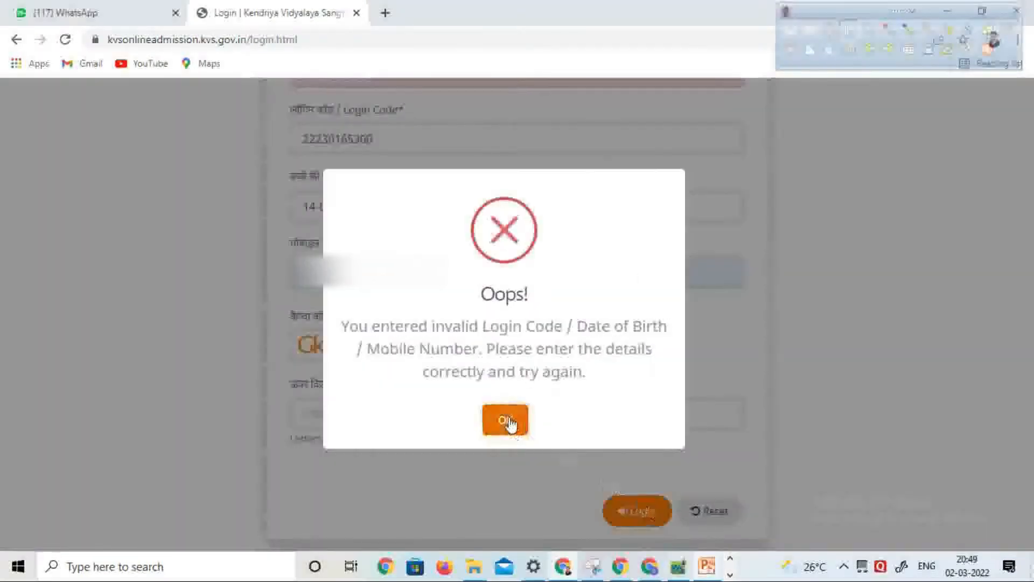
# - Dismiss the invalid-login error and re-enter the mobile number
pyautogui.click(506, 421)
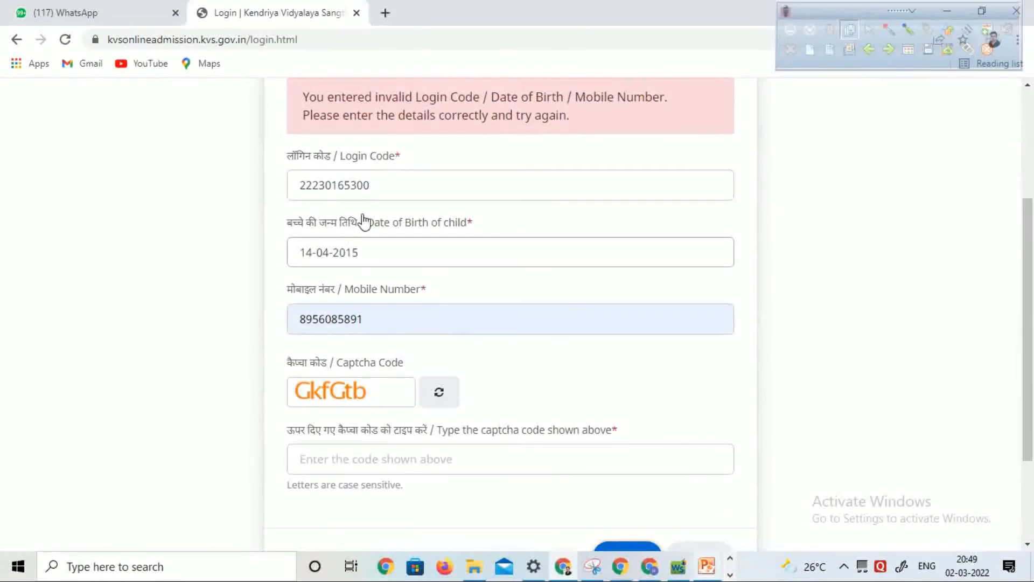
pyautogui.click(388, 188)
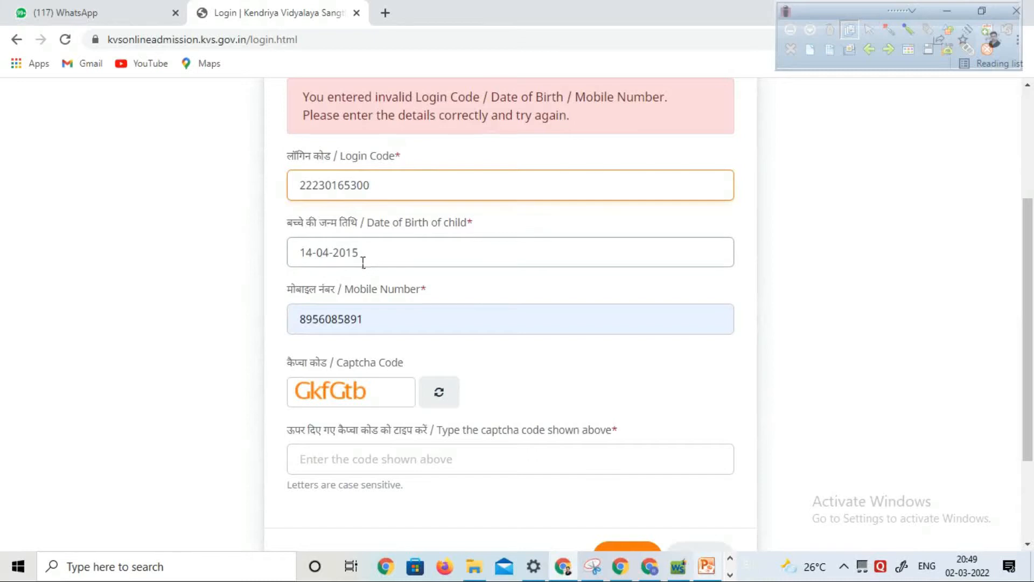
pyautogui.doubleClick(372, 322)
pyautogui.press('BackSpace')
pyautogui.press('BackSpace')
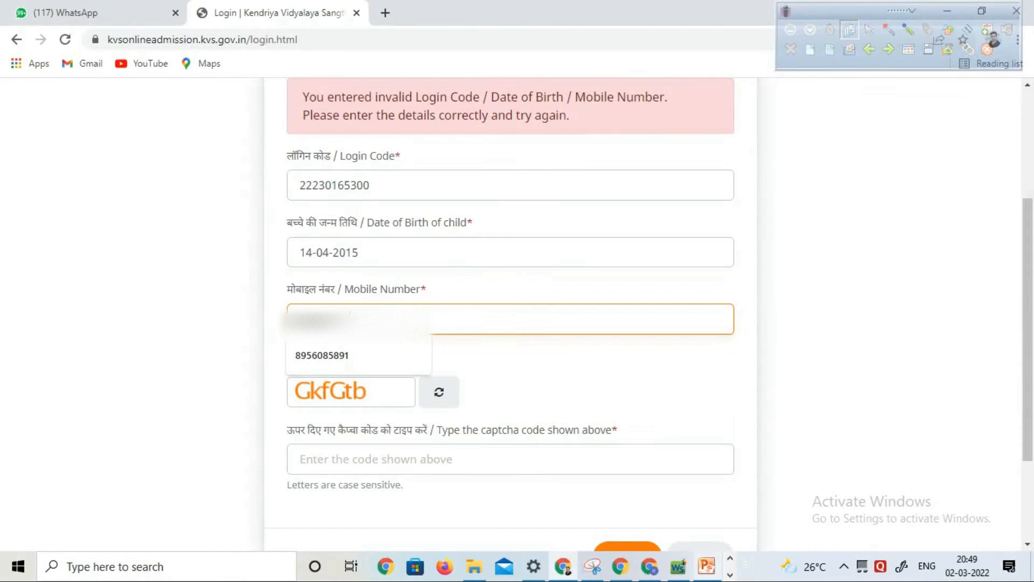
pyautogui.write('85891')
pyautogui.press('BackSpace')
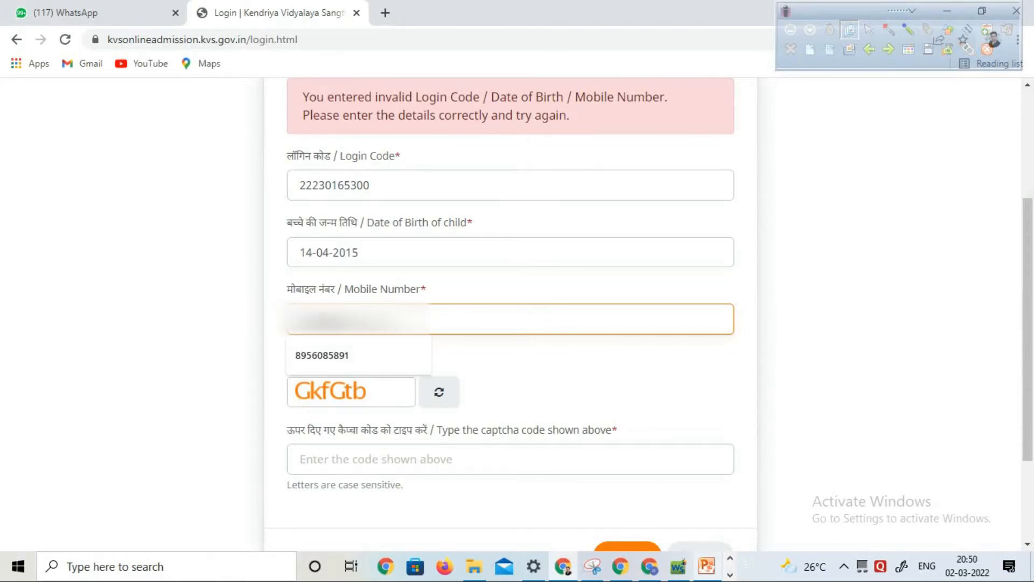
pyautogui.write('1')
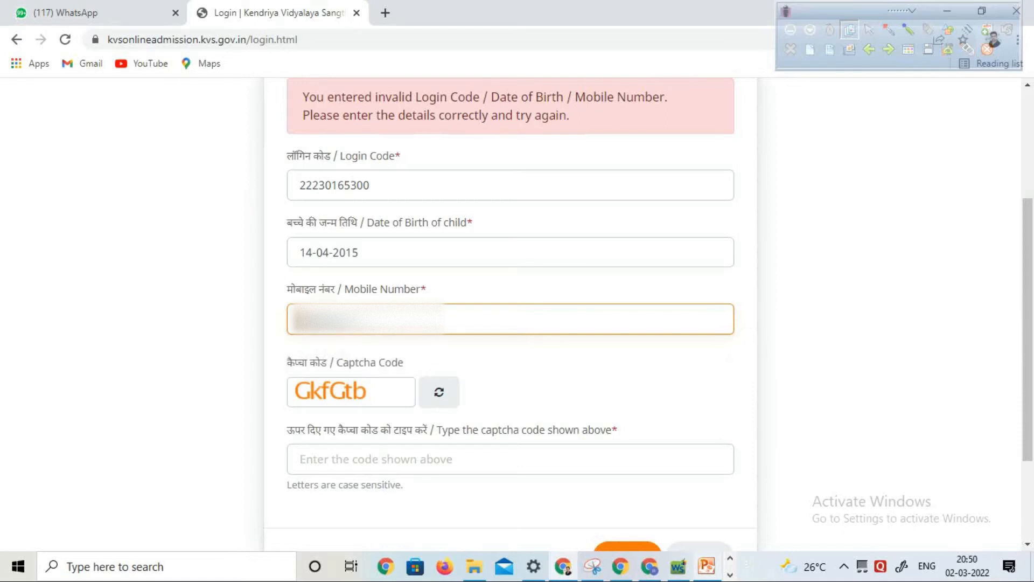
# - Enter the new captcha and submit the sign-in again
pyautogui.click(334, 461)
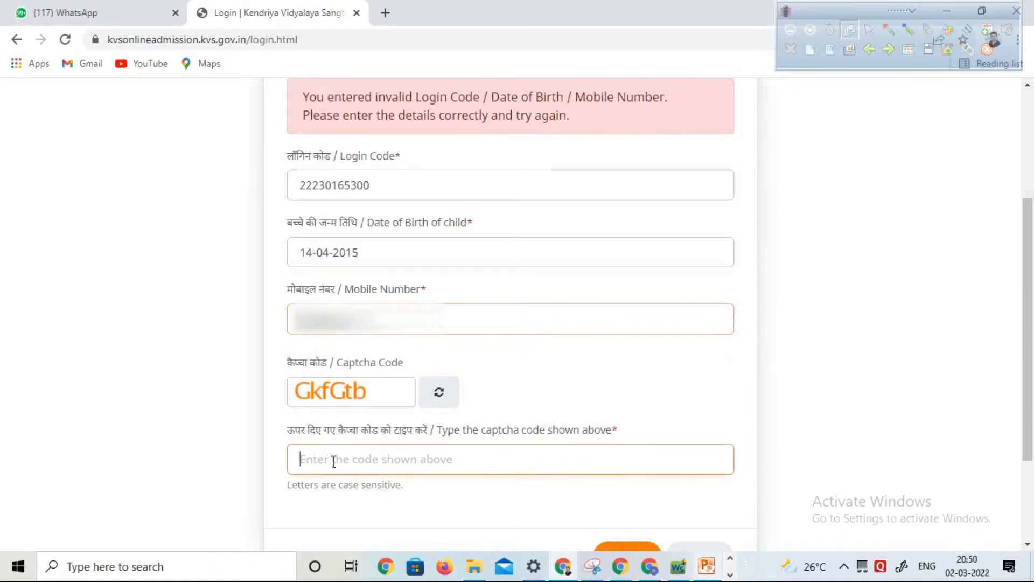
pyautogui.write('G')
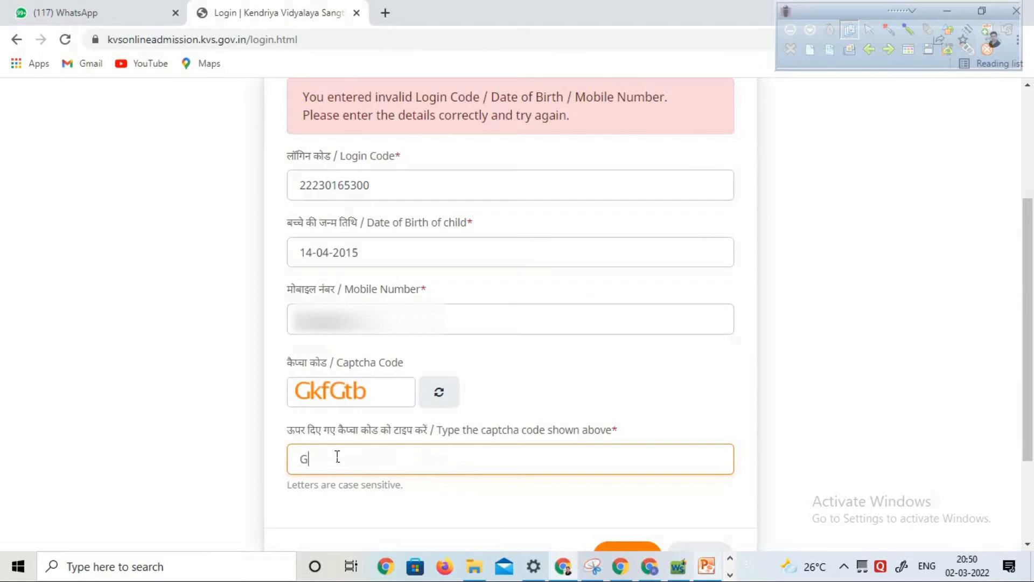
pyautogui.write('kfGtb')
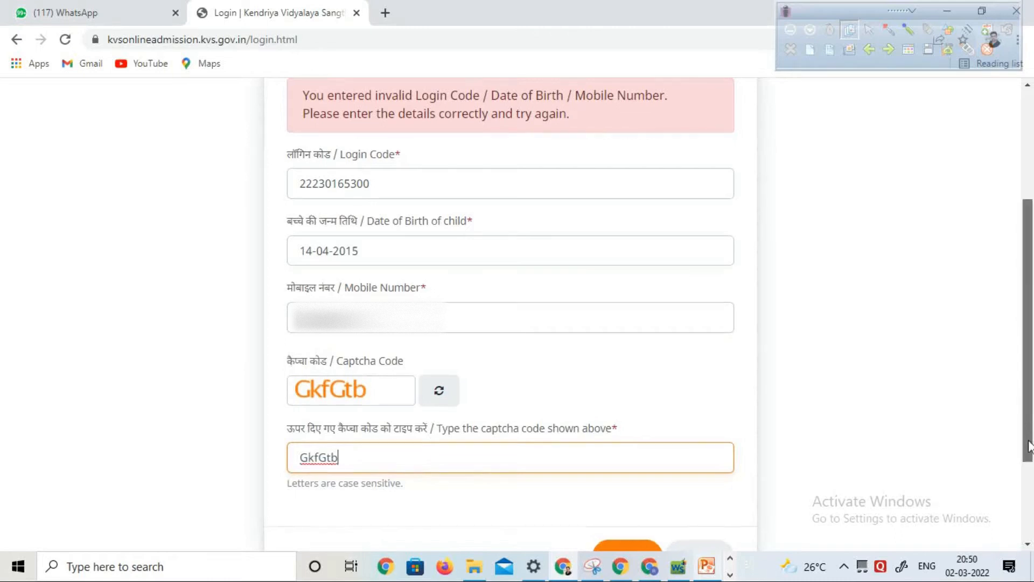
pyautogui.scroll(-2, 539, 464)
pyautogui.click(622, 481)
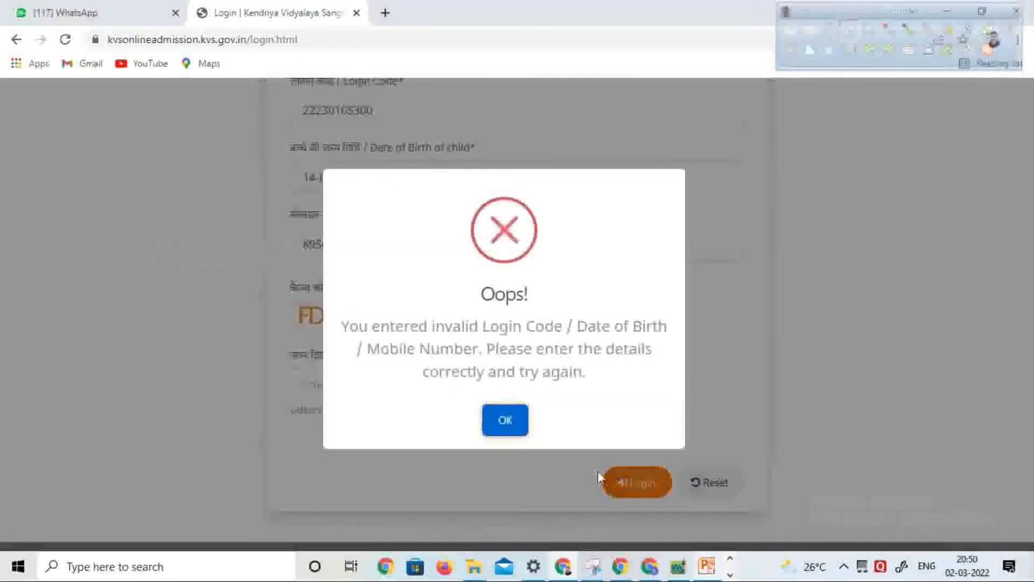
# - Dismiss the invalid-login error and replace the Mobile Number with a different number
pyautogui.click(497, 427)
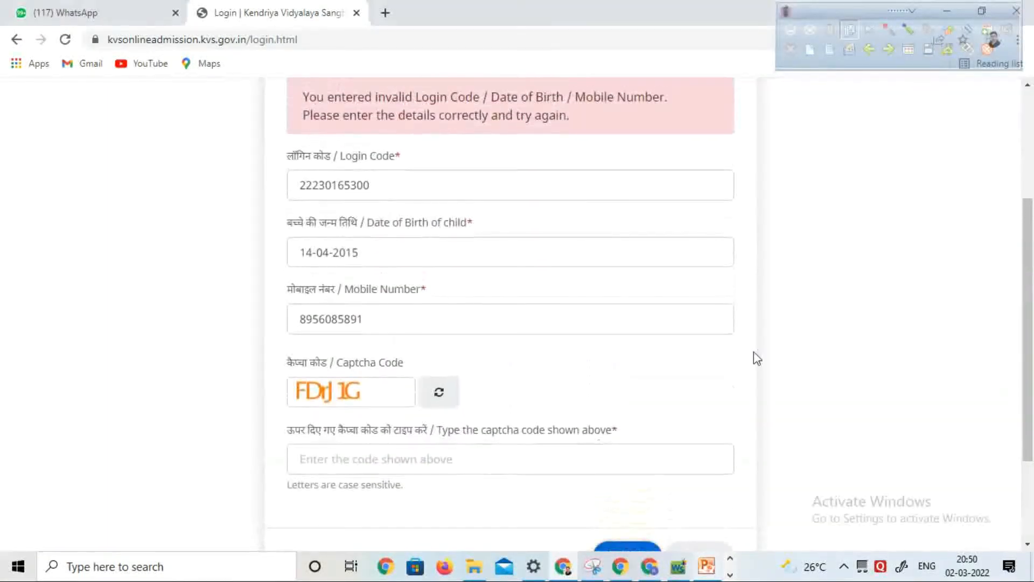
pyautogui.click(379, 318)
pyautogui.press('BackSpace')
pyautogui.press('BackSpace')
pyautogui.press('BackSpace')
pyautogui.press('BackSpace')
pyautogui.press('BackSpace')
pyautogui.press('BackSpace')
pyautogui.press('BackSpace')
pyautogui.press('BackSpace')
pyautogui.press('BackSpace')
pyautogui.press('BackSpace')
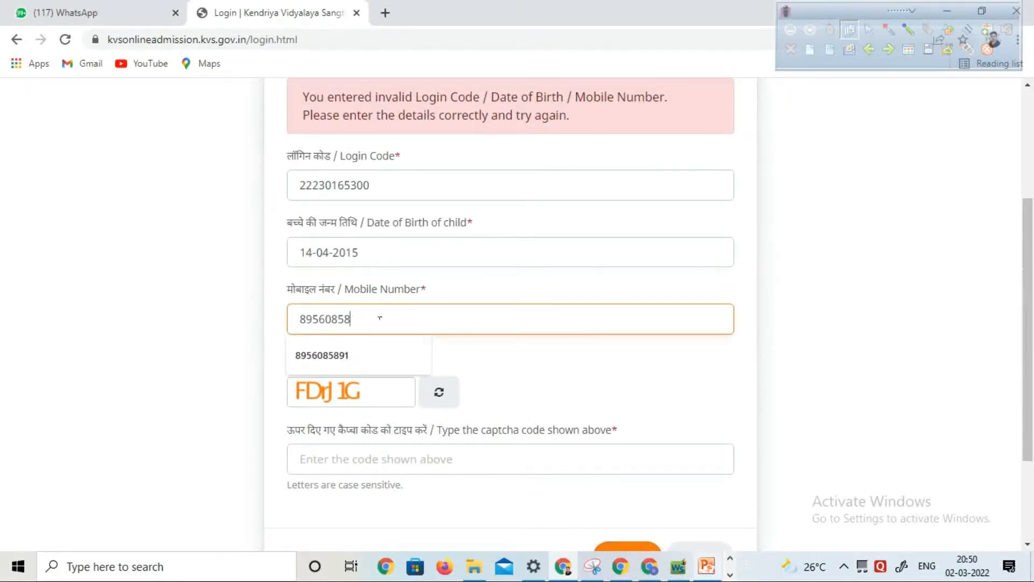
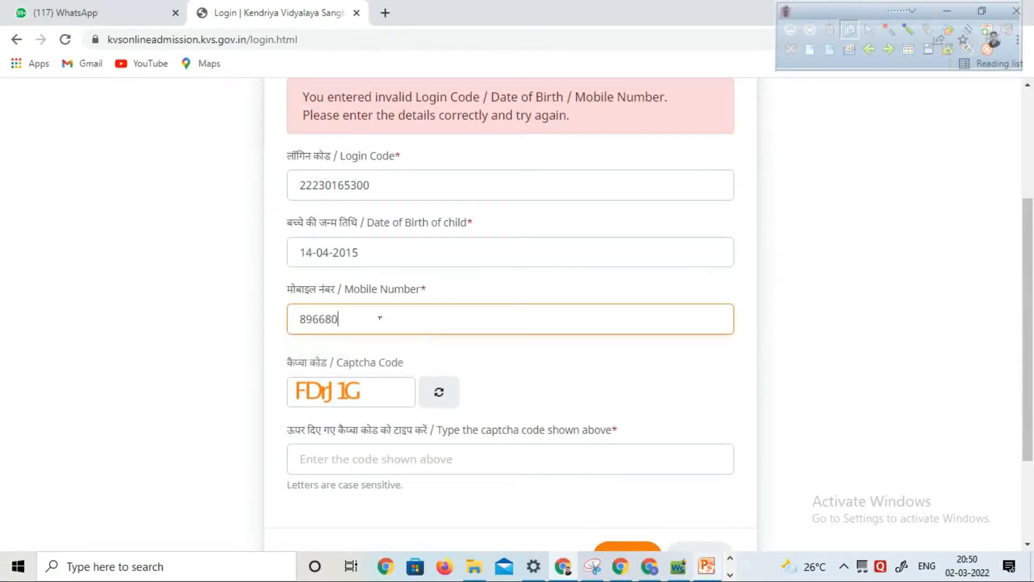
# - Enter the newly shown captcha code in the captcha box
pyautogui.scroll(-3, 1030, 330)
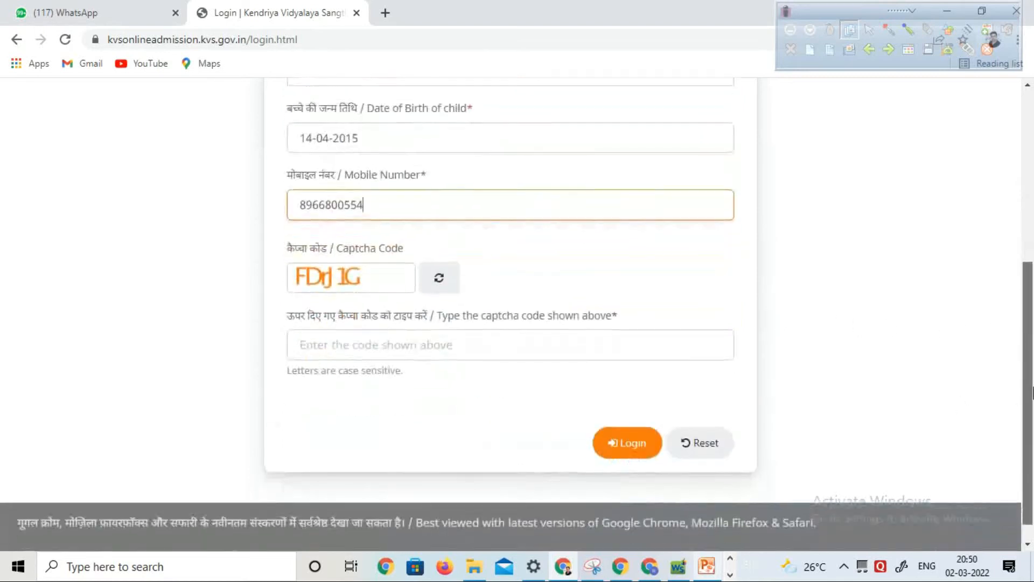
pyautogui.click(327, 354)
pyautogui.write('FD')
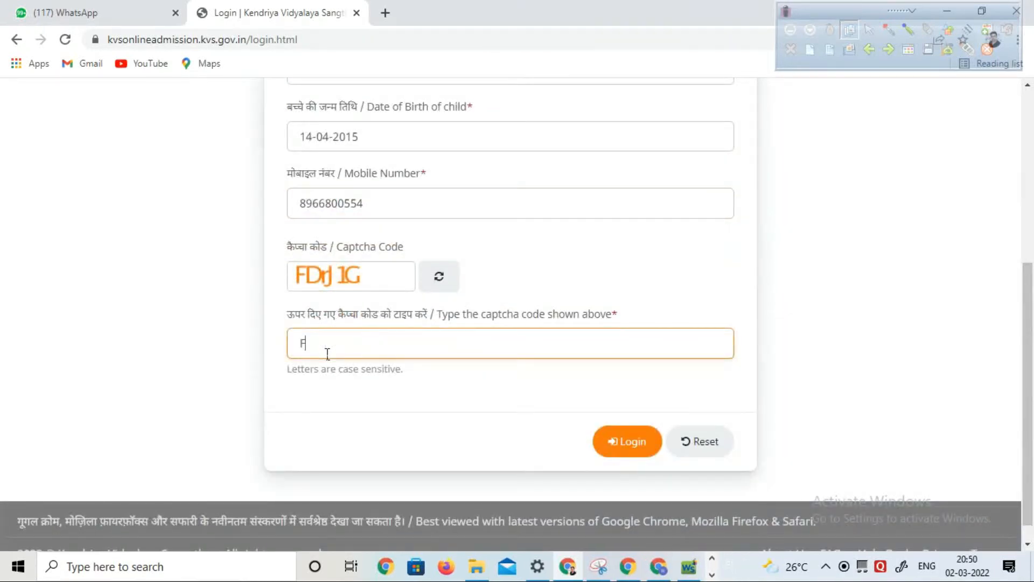
pyautogui.write('rJ1G')
# - Log in and scroll to the Basic Information step of the Std 1, 2022-2023 application
pyautogui.click(647, 455)
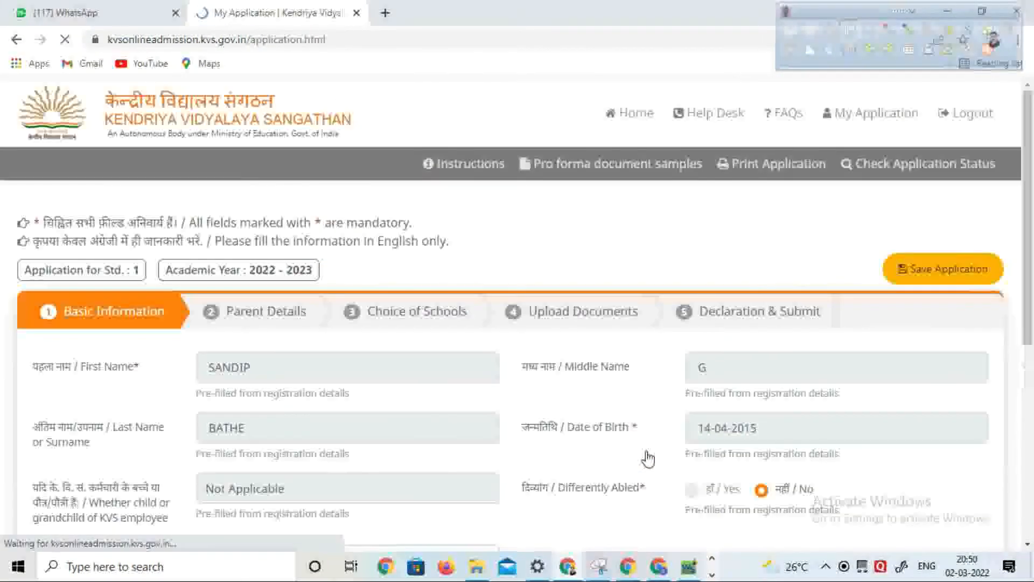
pyautogui.moveTo(1023, 300); pyautogui.dragTo(1032, 353)
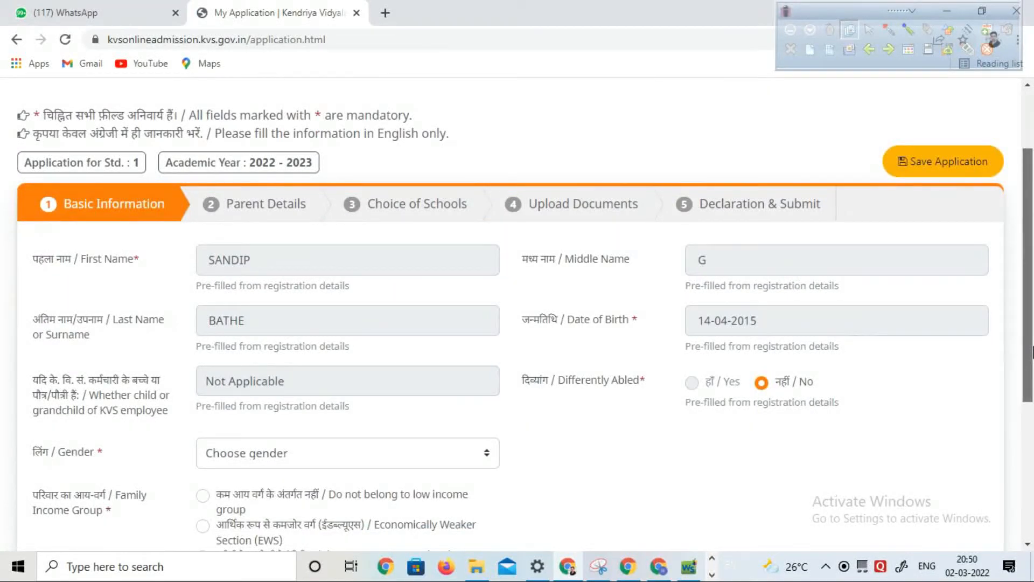
pyautogui.moveTo(1032, 353); pyautogui.dragTo(1032, 341)
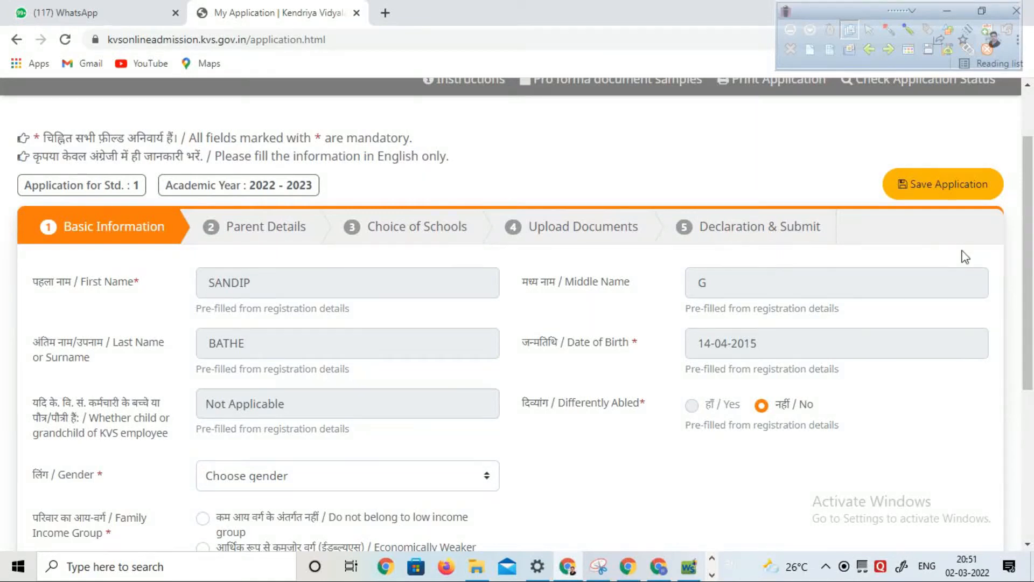
pyautogui.moveTo(1030, 283); pyautogui.dragTo(1032, 348)
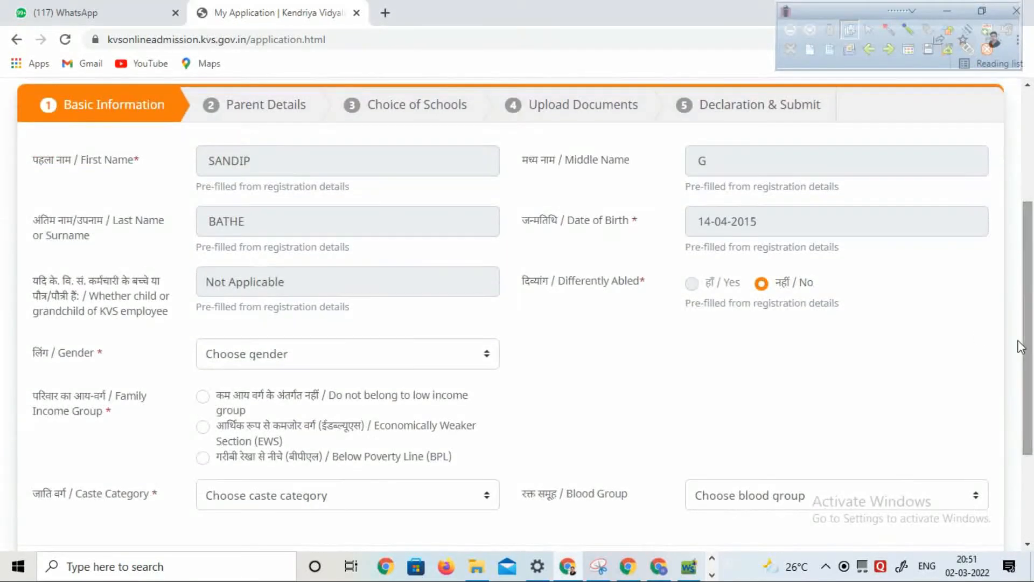
pyautogui.click(243, 366)
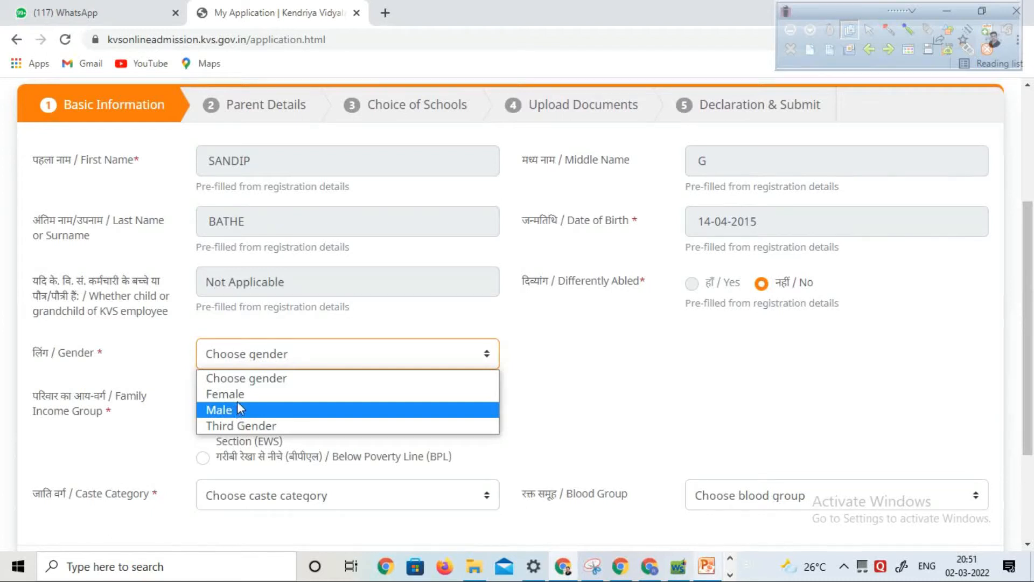
# - Set the child's gender to Male
pyautogui.click(242, 394)
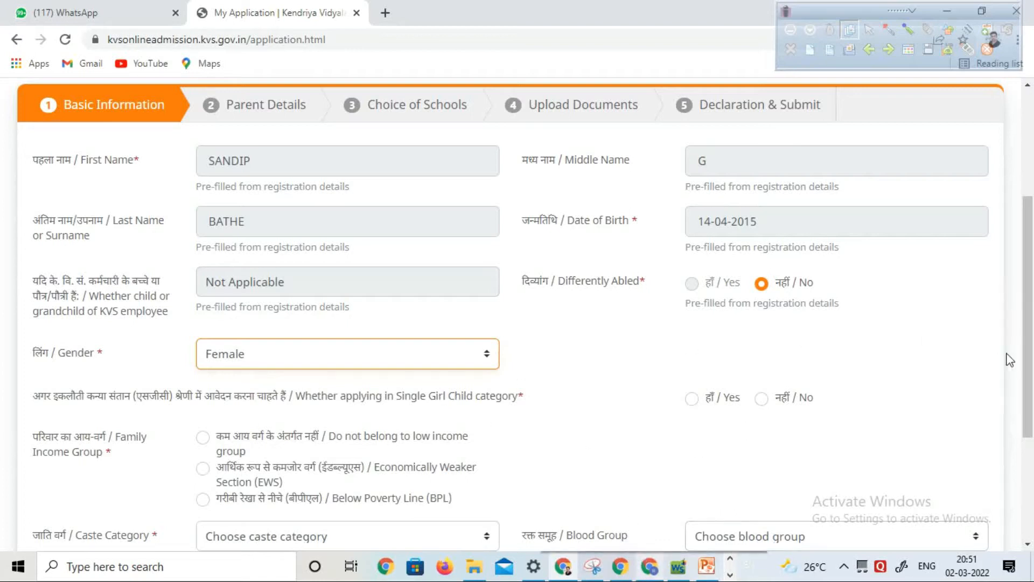
pyautogui.scroll(-2, 1031, 353)
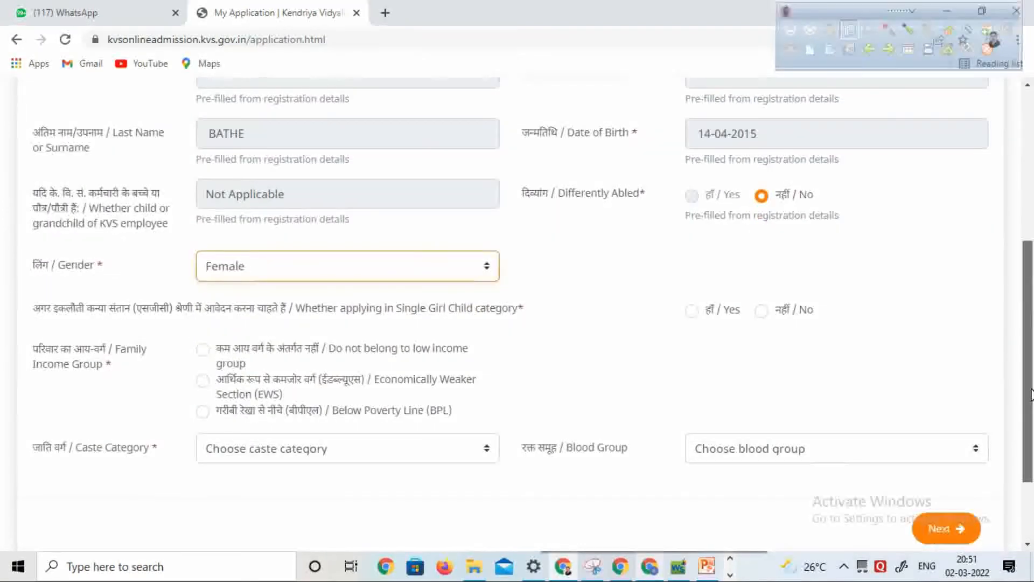
pyautogui.scroll(1, 1031, 386)
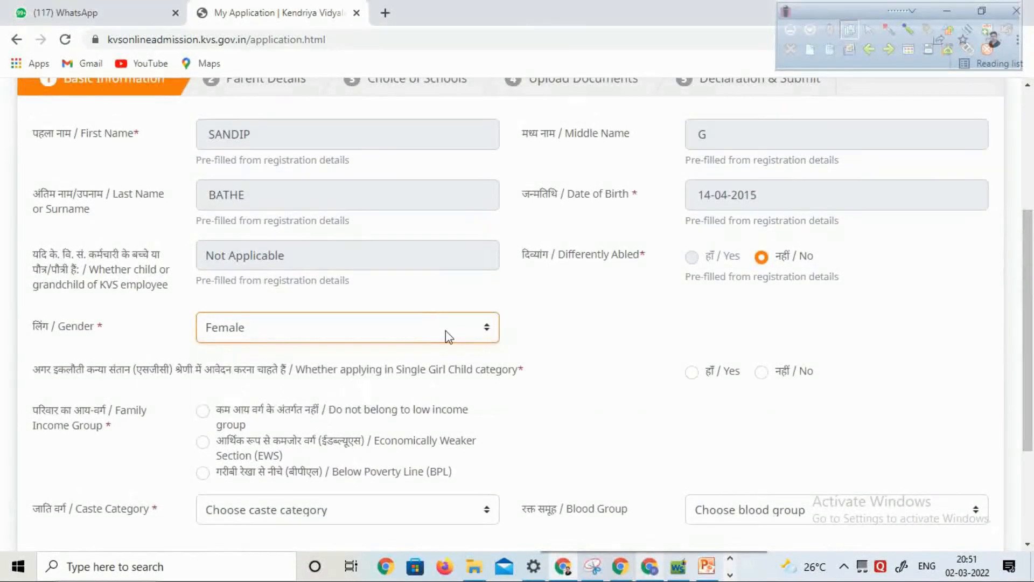
pyautogui.click(446, 335)
pyautogui.click(232, 383)
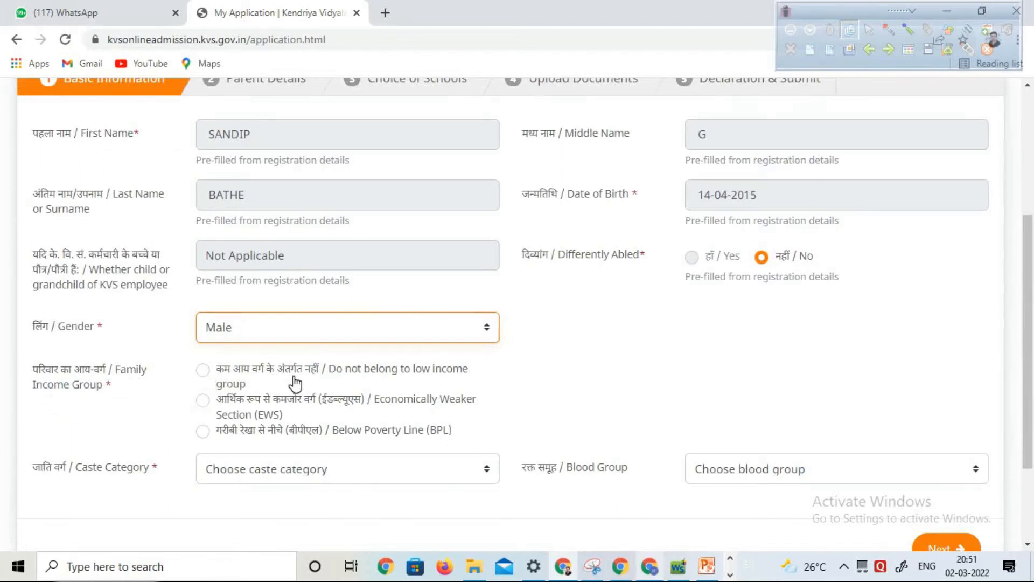
# - Choose 'Do not belong to low income group' under Family Income Group
pyautogui.click(204, 370)
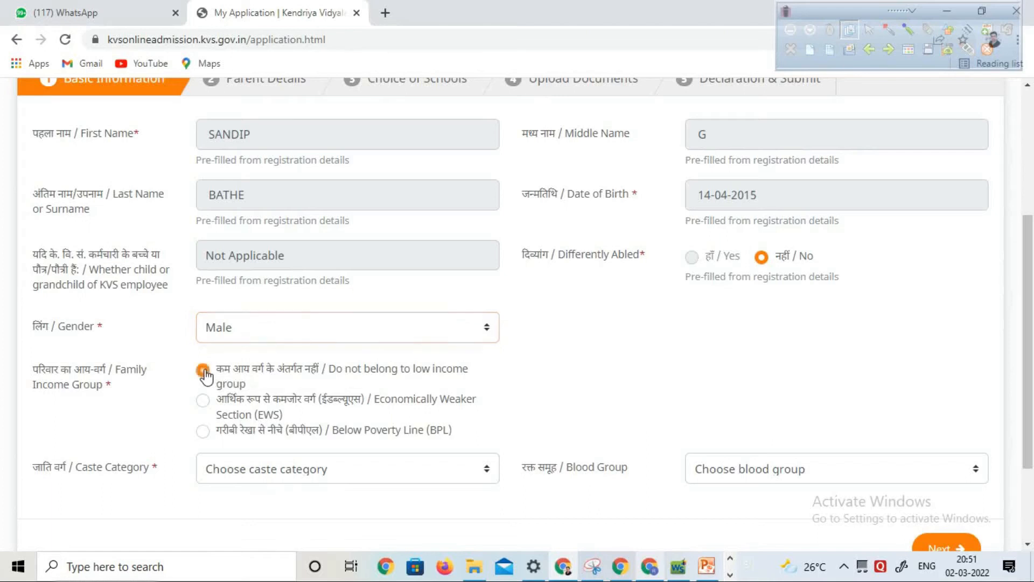
pyautogui.click(210, 403)
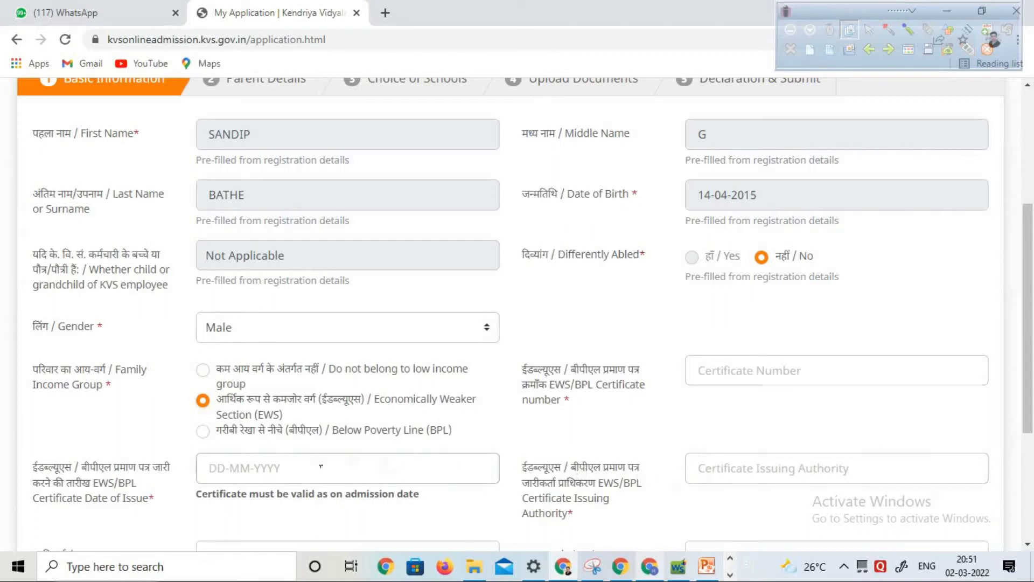
pyautogui.doubleClick(210, 440)
pyautogui.click(207, 429)
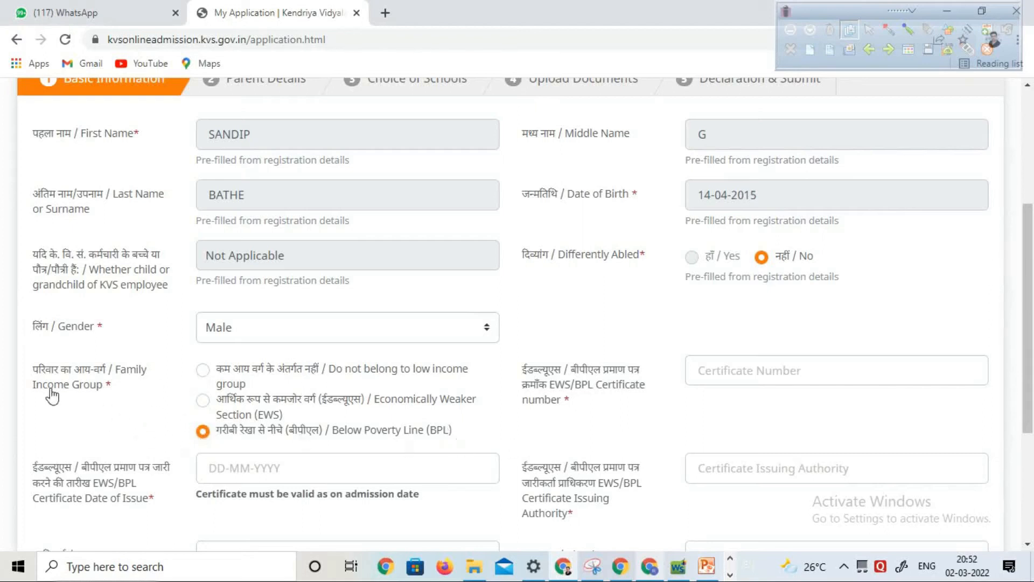
pyautogui.click(204, 372)
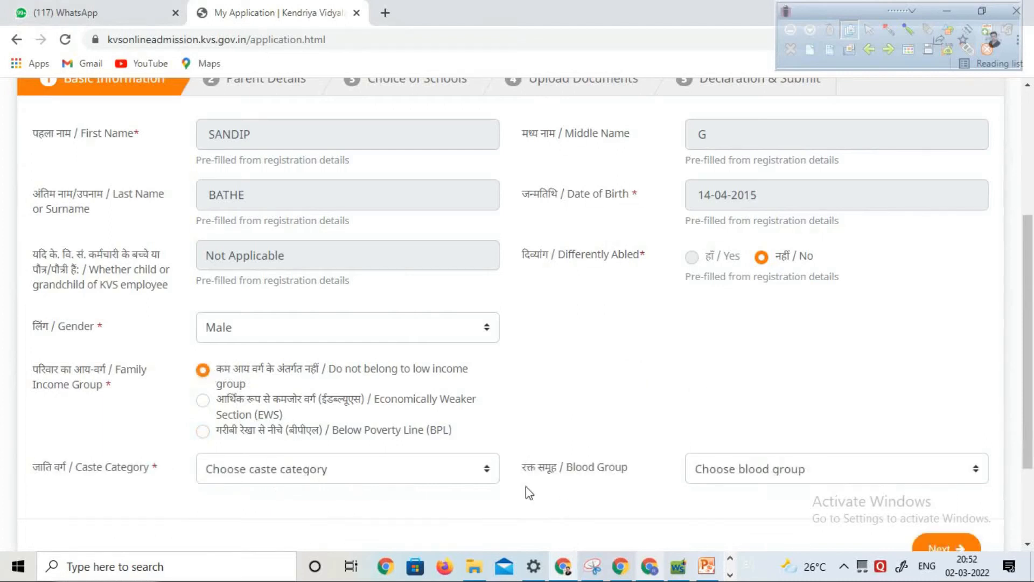
# - Set the Caste Category dropdown to General
pyautogui.click(423, 476)
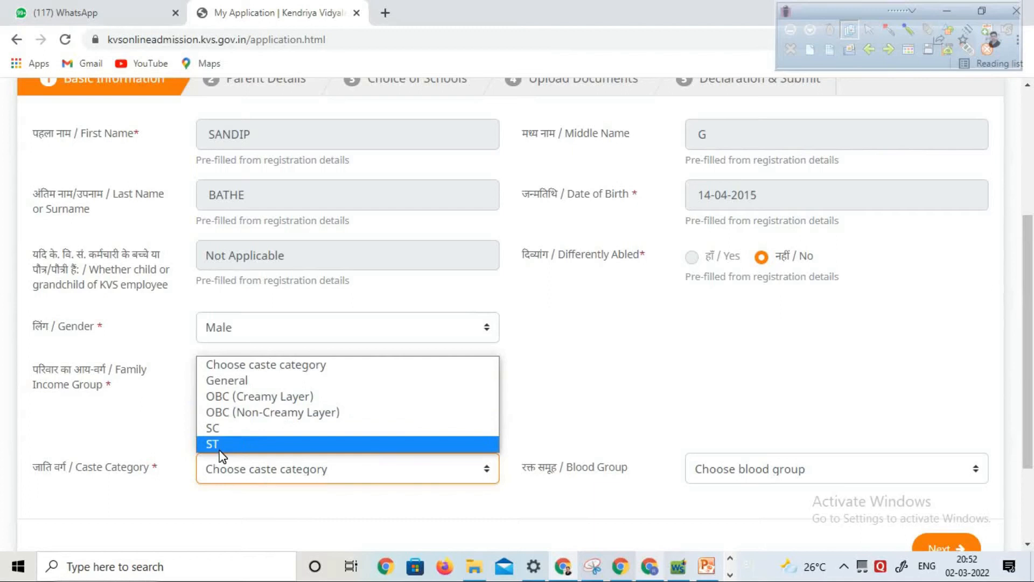
pyautogui.click(224, 414)
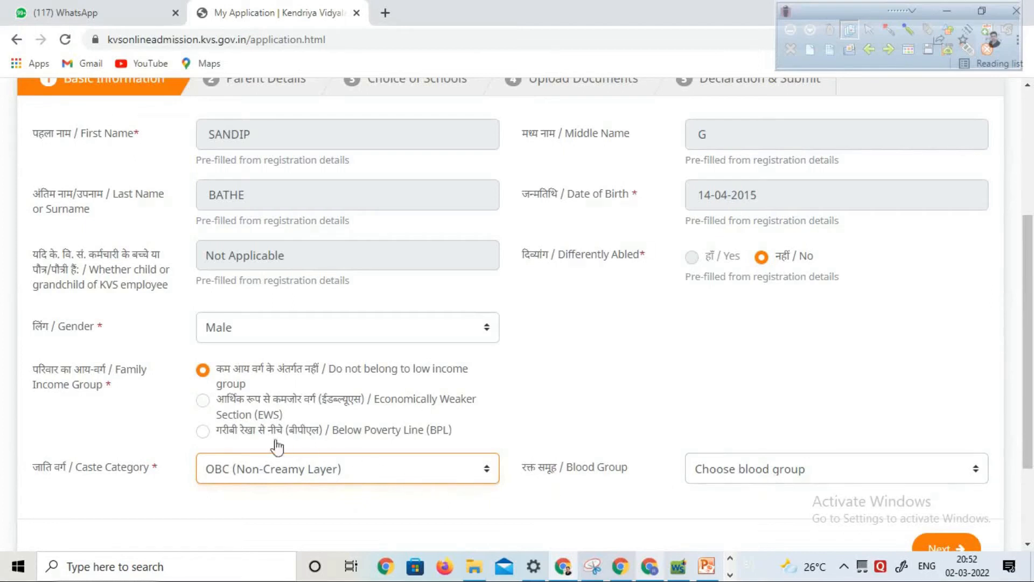
pyautogui.moveTo(1030, 401)
pyautogui.mouseDown()
pyautogui.moveTo(1030, 462)
pyautogui.moveTo(1030, 413)
pyautogui.mouseUp()
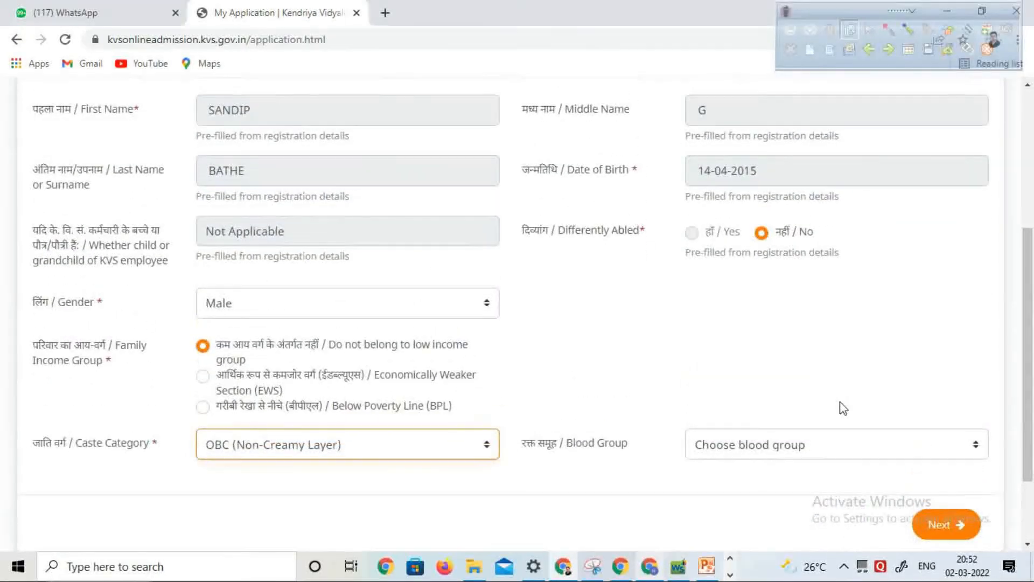
pyautogui.click(262, 453)
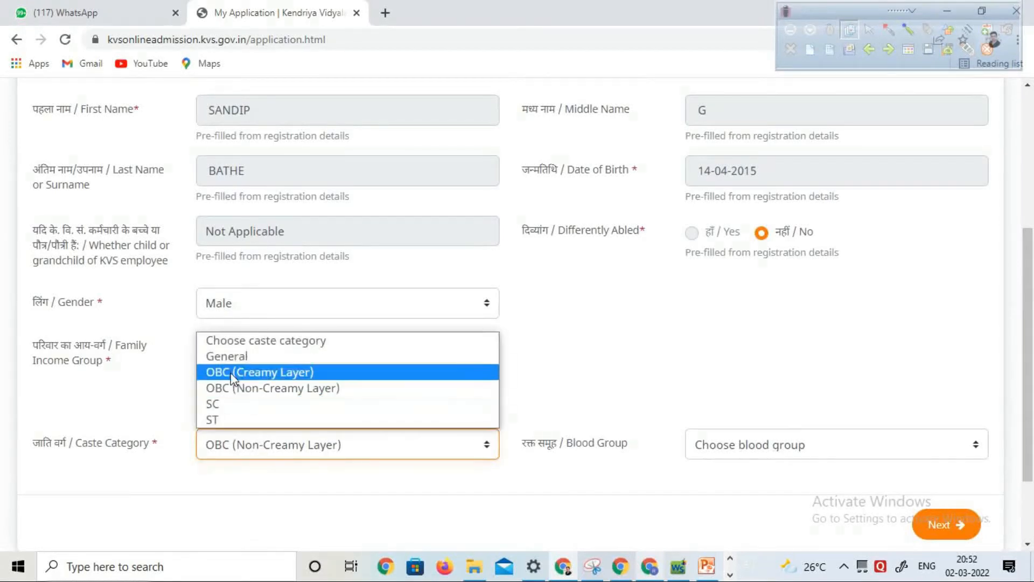
pyautogui.click(228, 356)
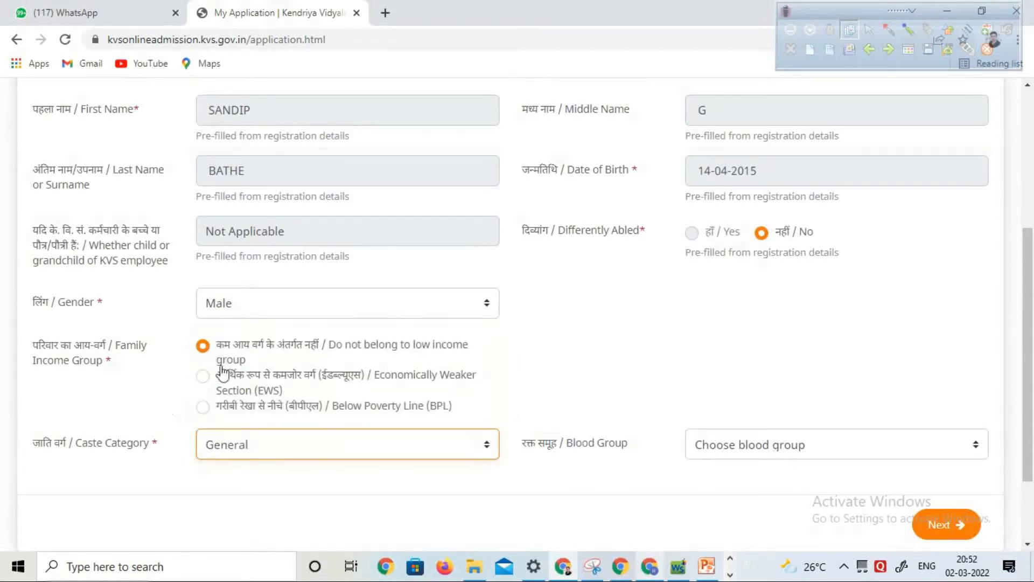
# - Set the Blood Group dropdown to B +ve
pyautogui.click(760, 446)
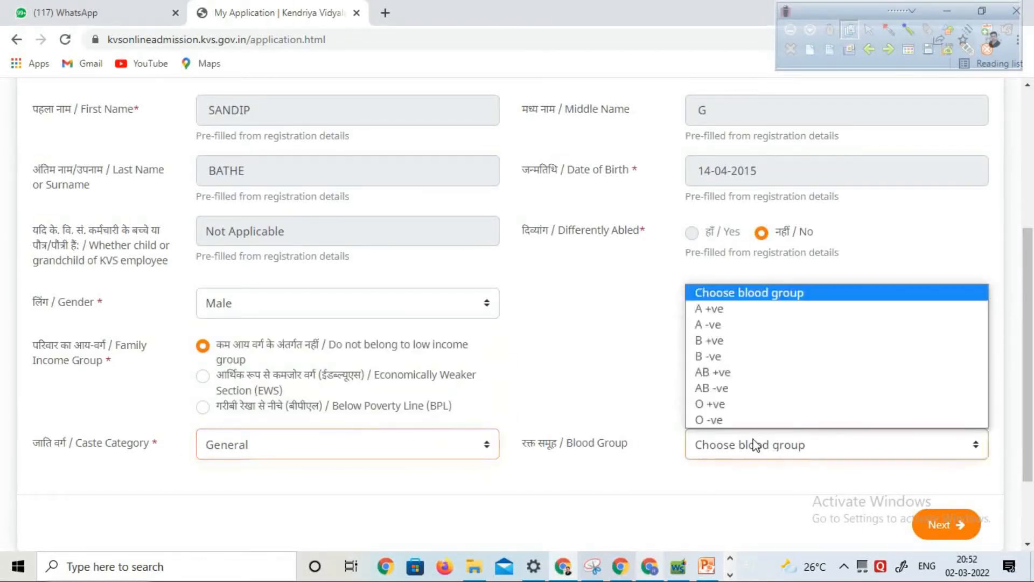
pyautogui.click(718, 343)
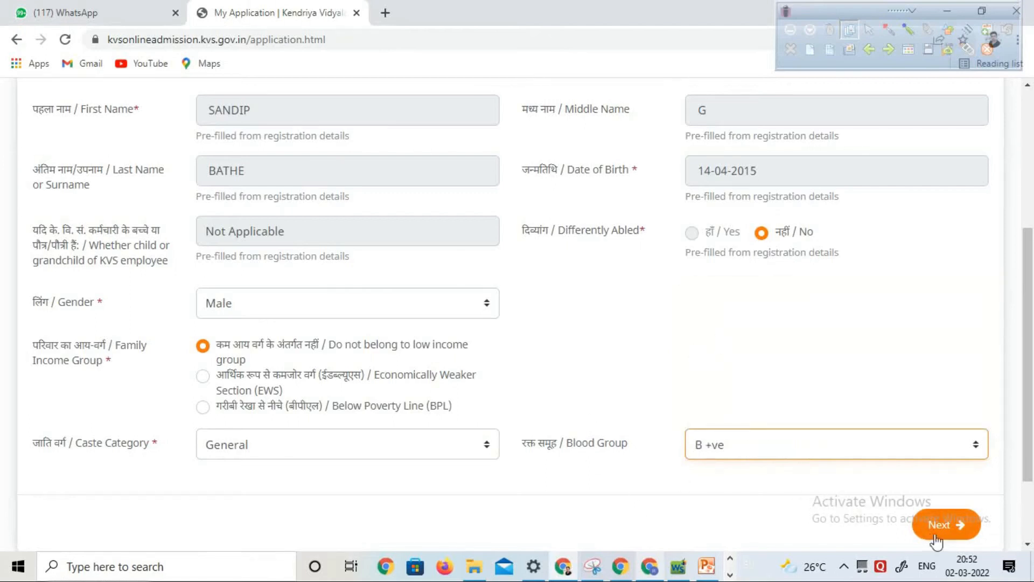
pyautogui.moveTo(1028, 424); pyautogui.dragTo(1019, 262)
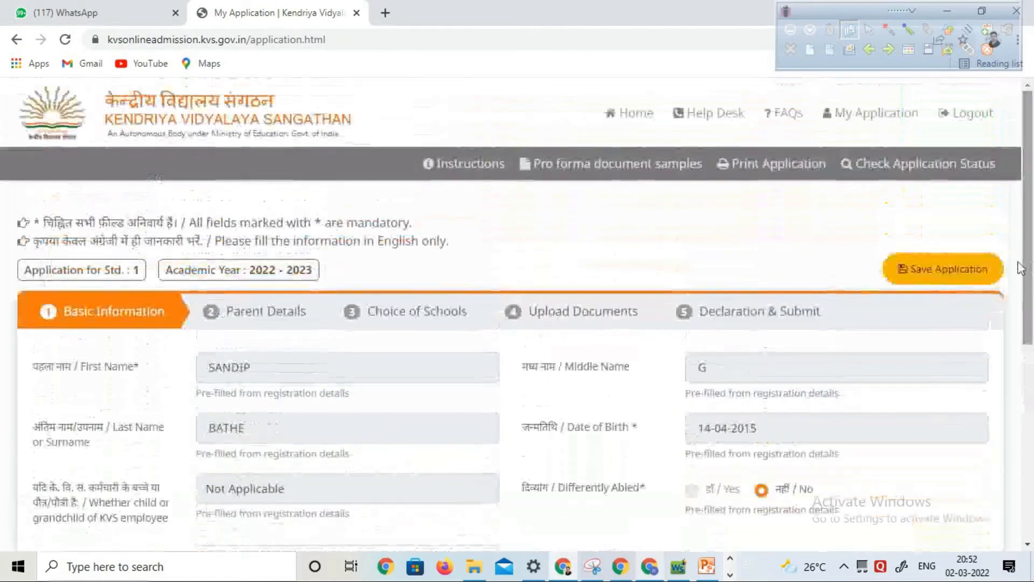
# - Save the application, acknowledge the Done! message, and go Next to Parent Details
pyautogui.click(937, 270)
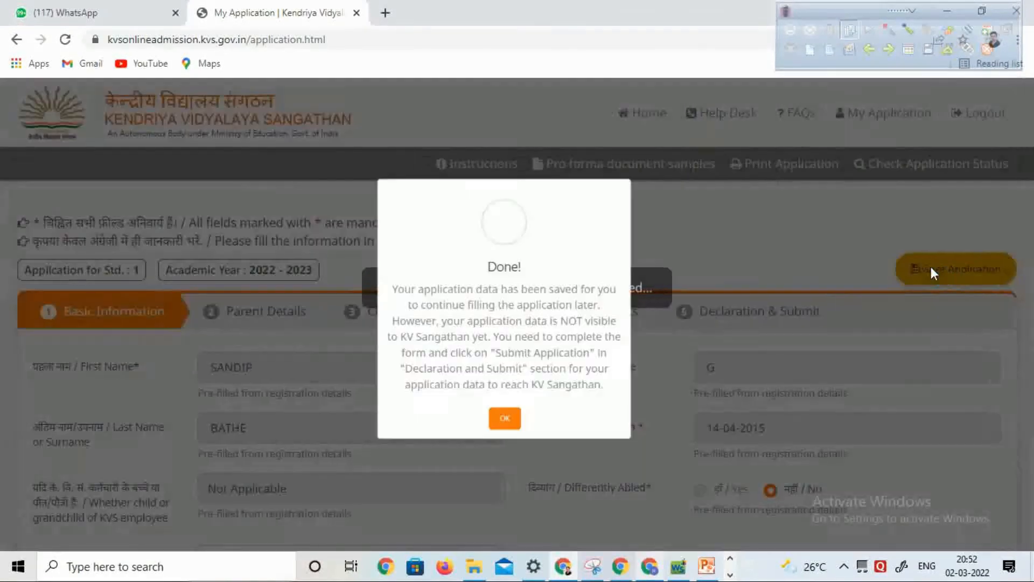
pyautogui.click(504, 468)
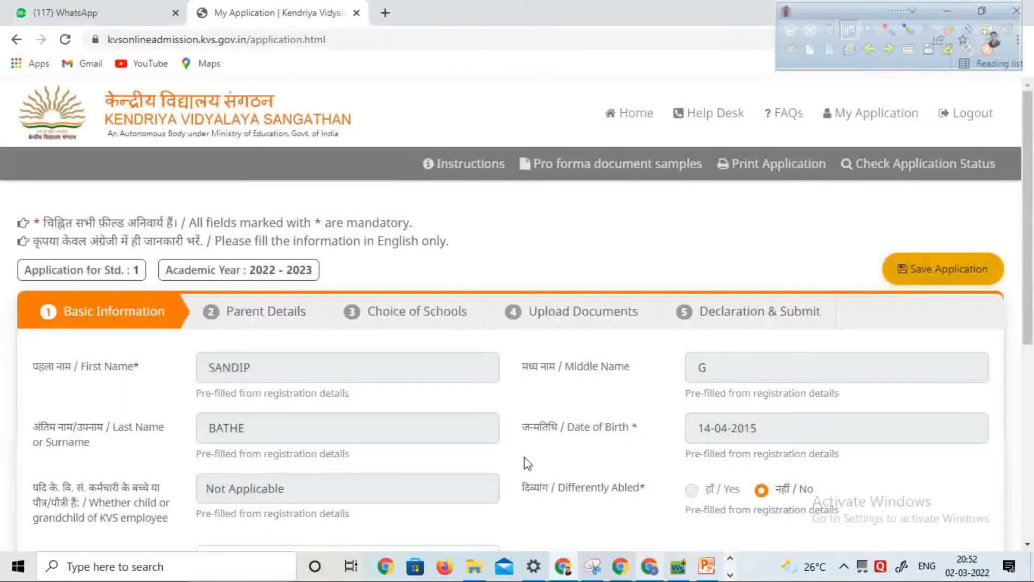
pyautogui.moveTo(1030, 298); pyautogui.dragTo(1030, 475)
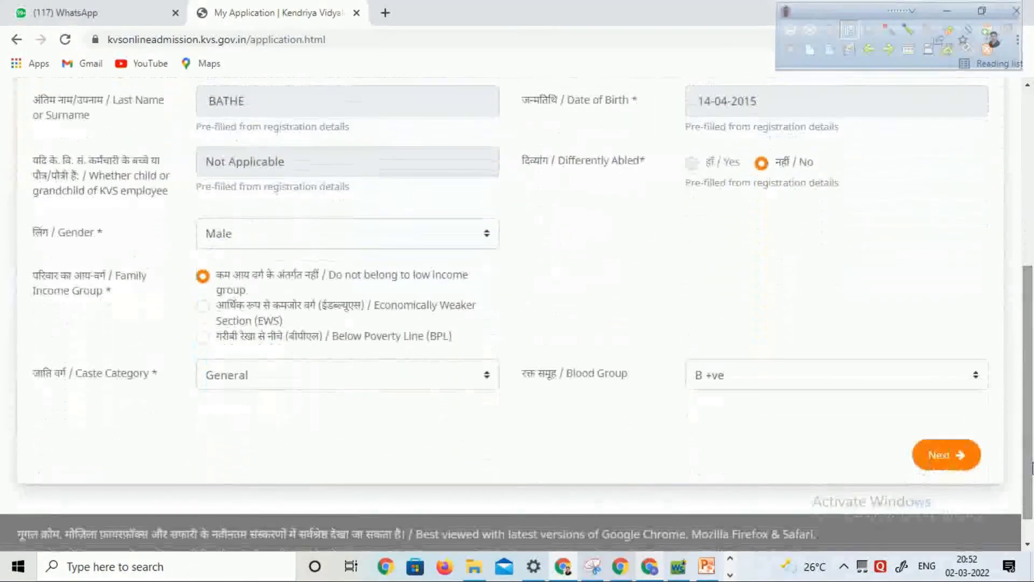
pyautogui.click(940, 455)
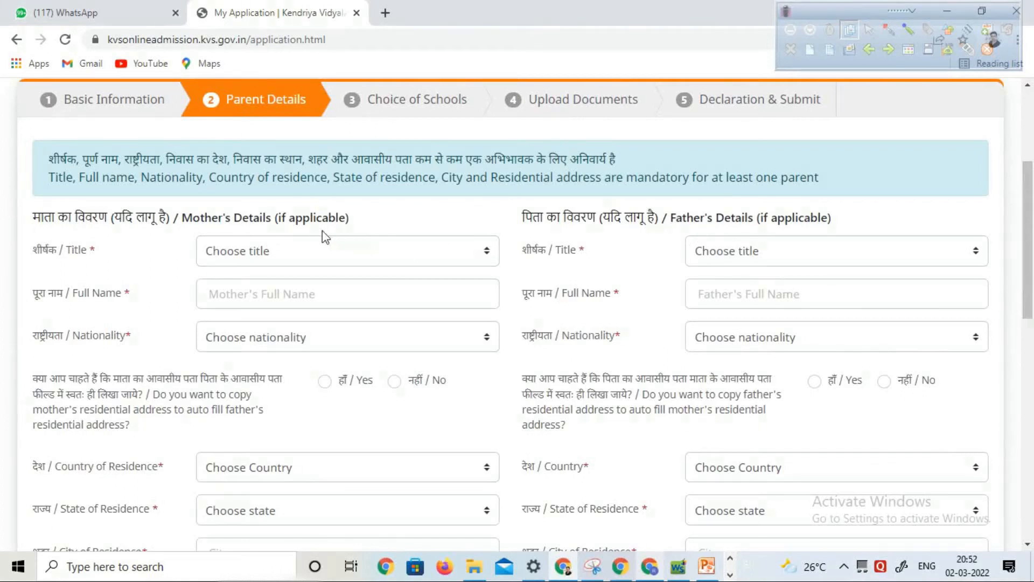
# - Enter mother's title Mrs., her full name, nationality Indian, and choose Yes to copy her address
pyautogui.click(290, 258)
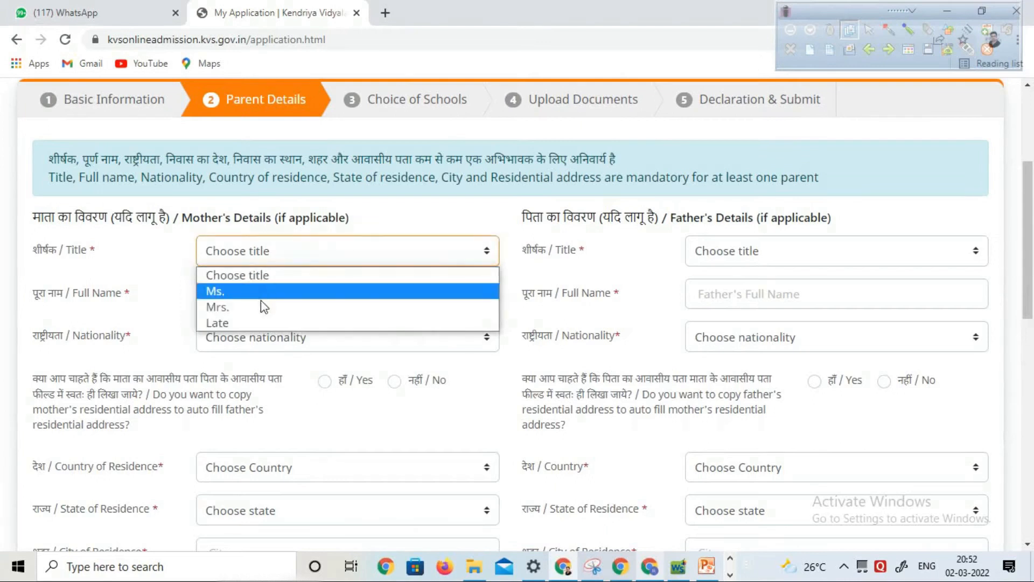
pyautogui.click(262, 303)
pyautogui.click(238, 298)
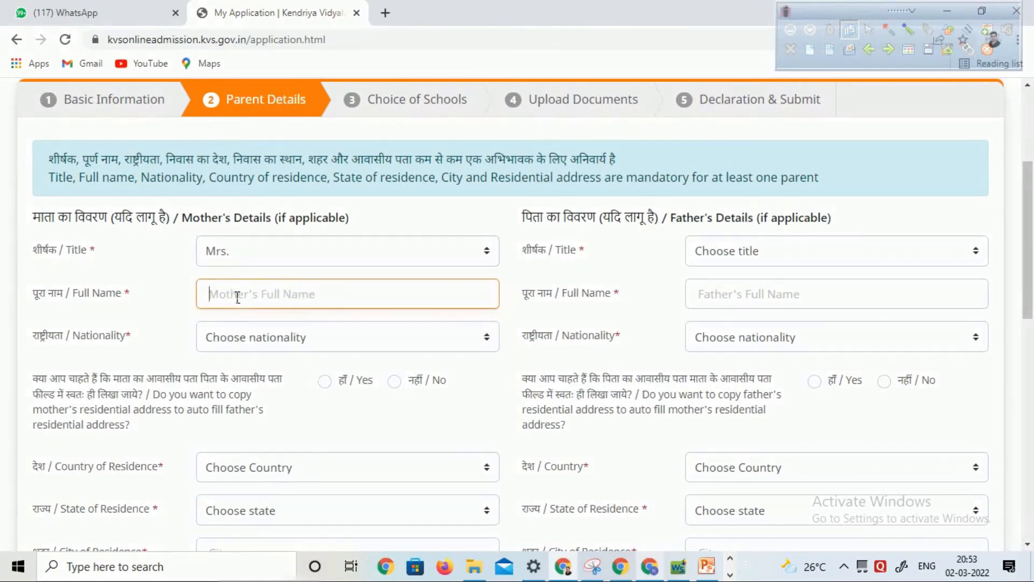
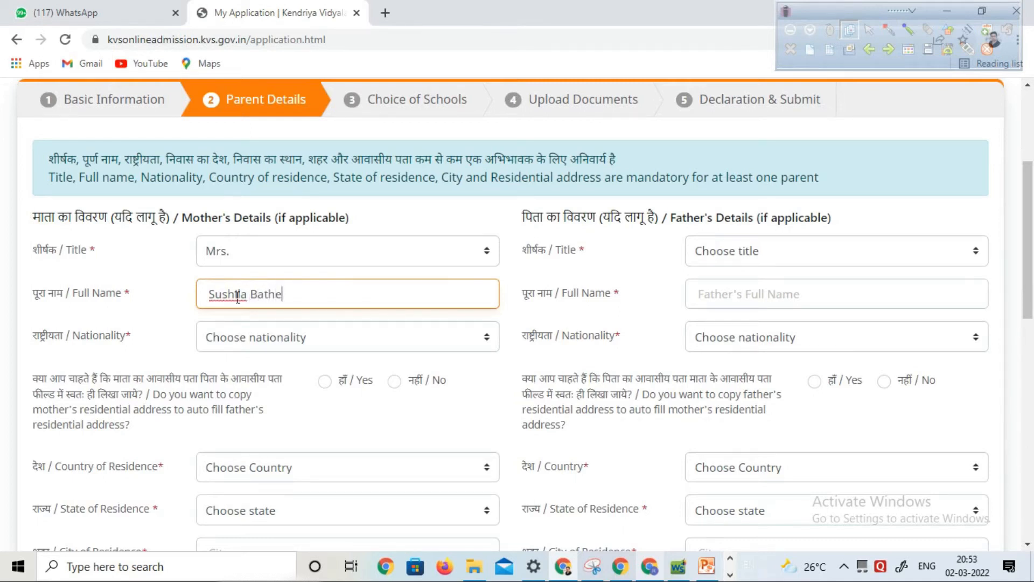
pyautogui.click(285, 344)
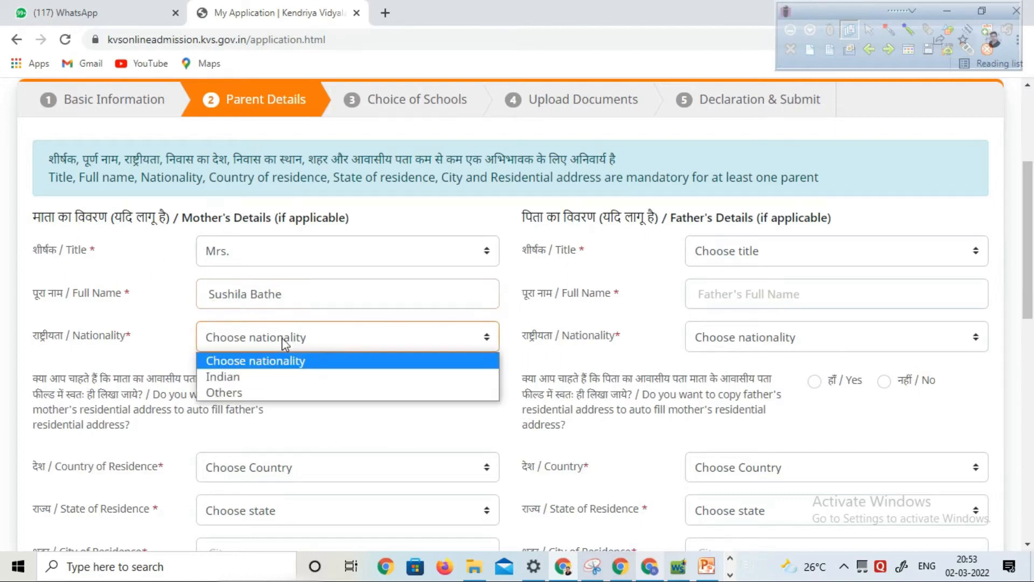
pyautogui.click(257, 377)
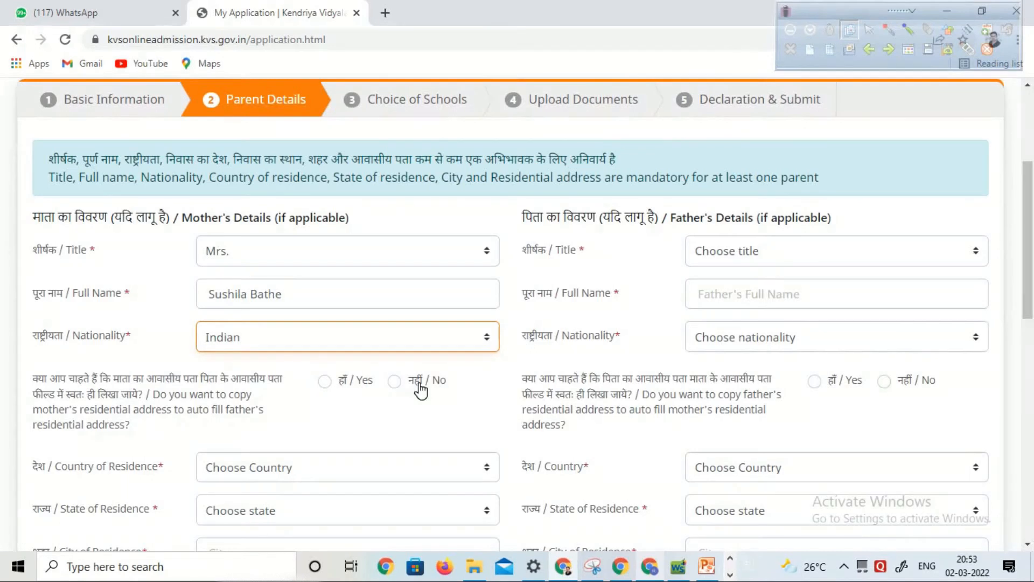
pyautogui.click(339, 388)
pyautogui.moveTo(1027, 315); pyautogui.dragTo(1015, 365)
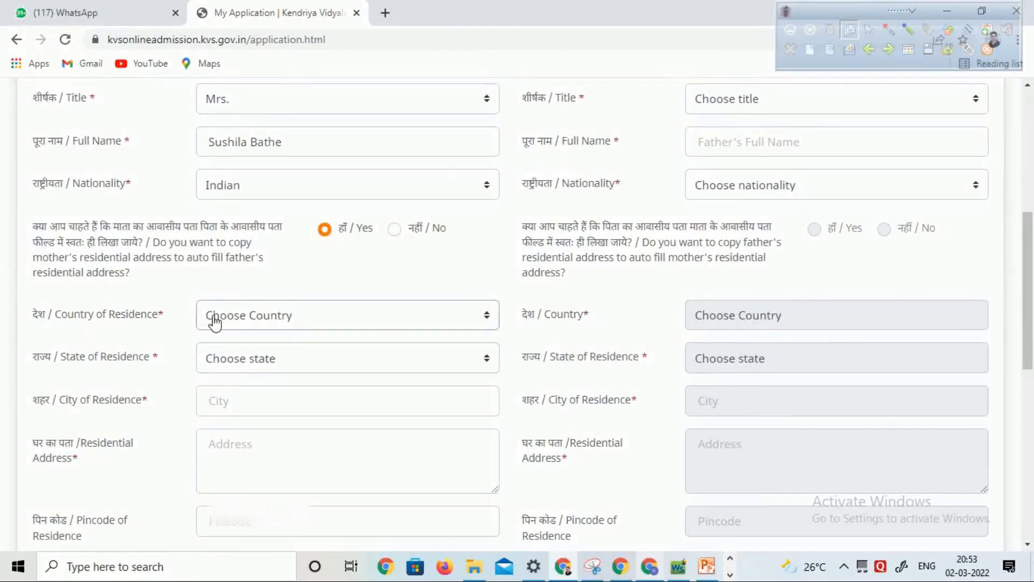
pyautogui.click(300, 324)
pyautogui.click(282, 357)
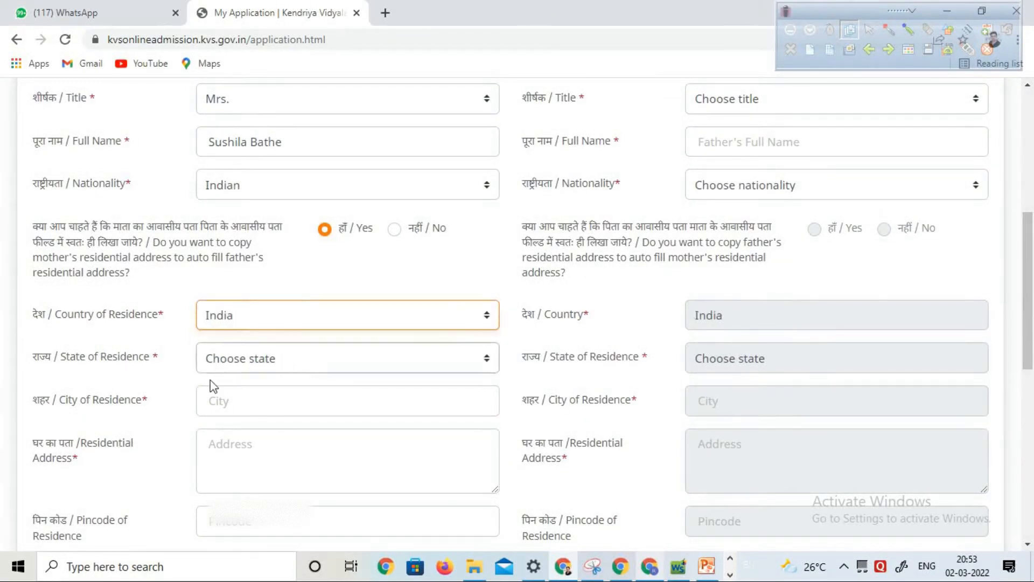
pyautogui.click(281, 361)
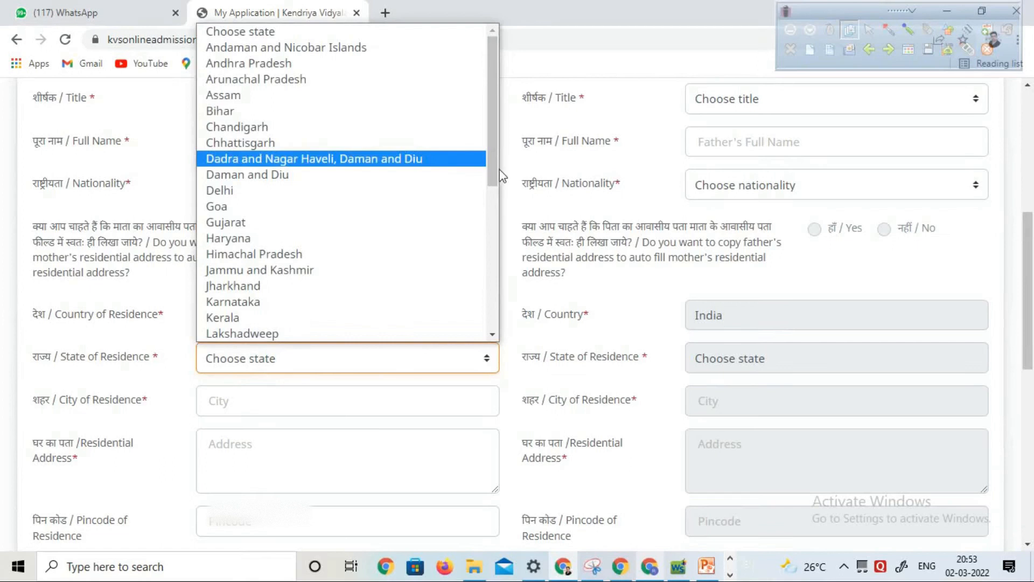
pyautogui.moveTo(493, 169); pyautogui.dragTo(494, 244)
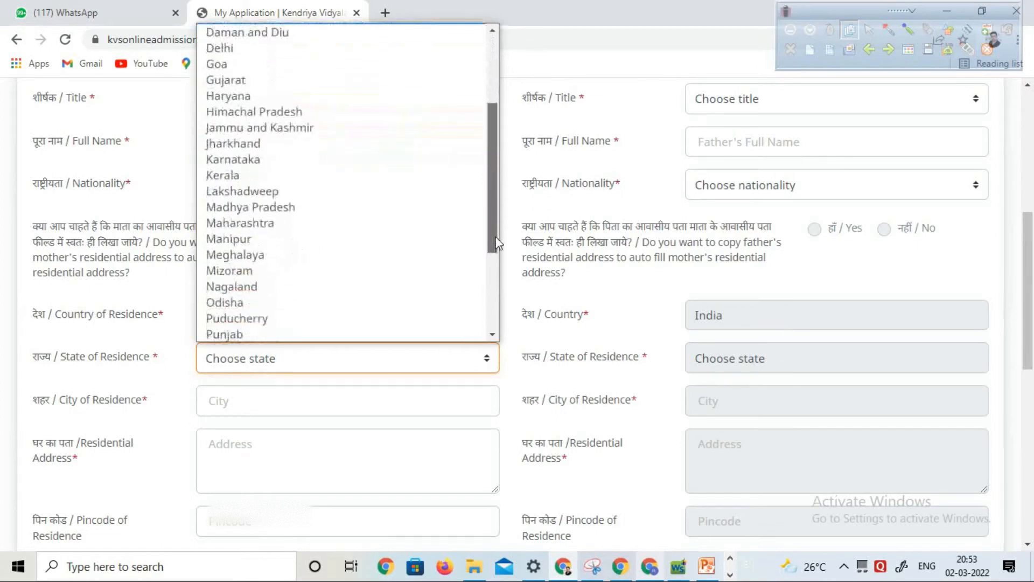
pyautogui.click(305, 231)
pyautogui.click(318, 410)
pyautogui.write('Nashika')
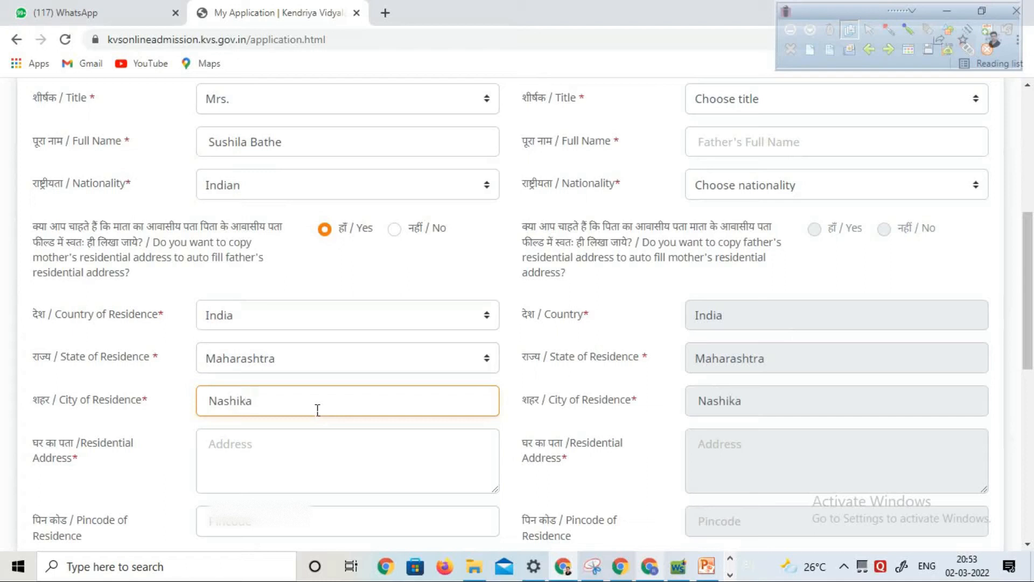
pyautogui.click(284, 466)
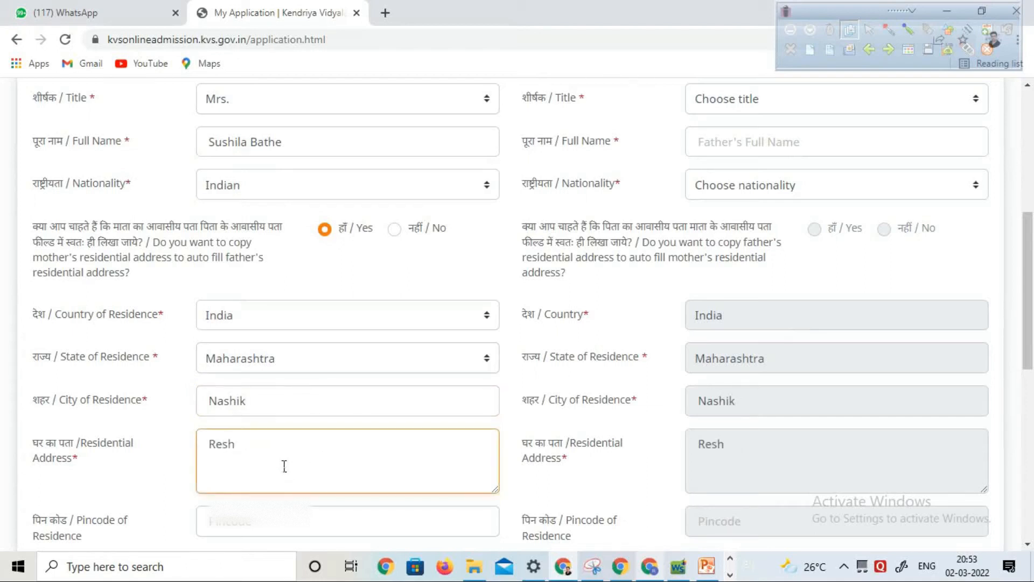
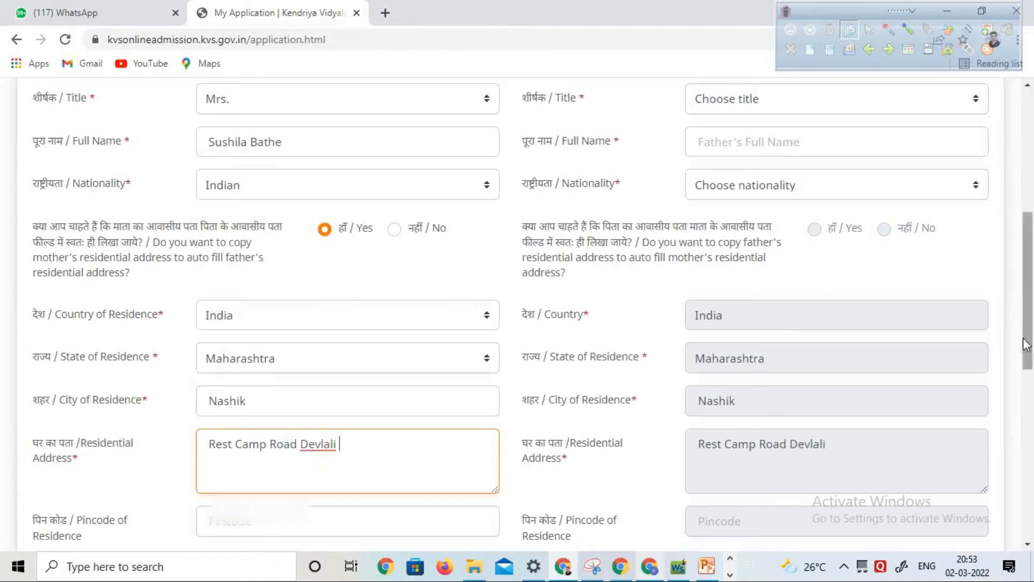
pyautogui.scroll(-4, 302, 338)
# - Enter the mother's pincode 422401 and her mobile number
pyautogui.click(231, 305)
pyautogui.write('42240')
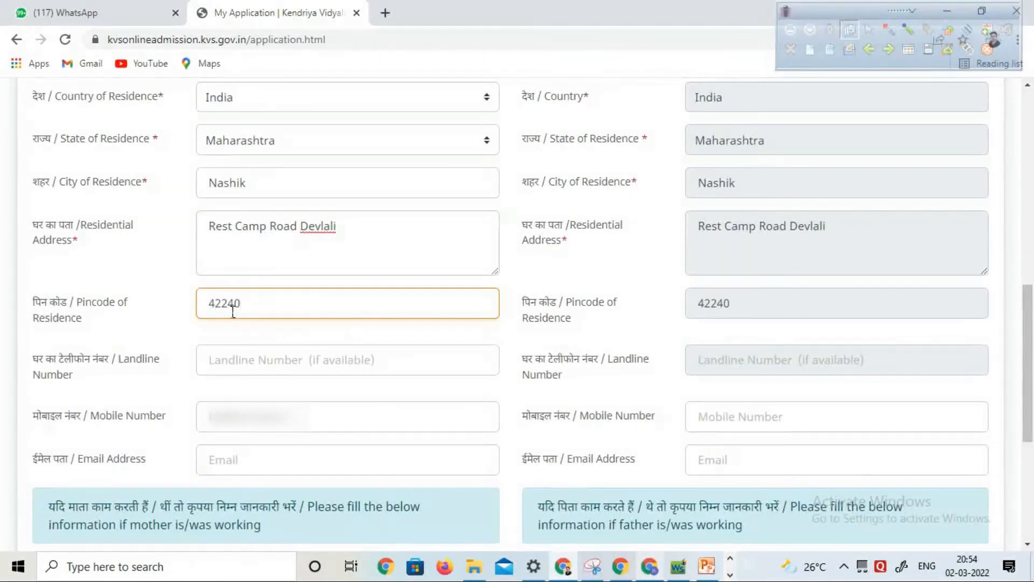
pyautogui.write('1')
pyautogui.click(239, 369)
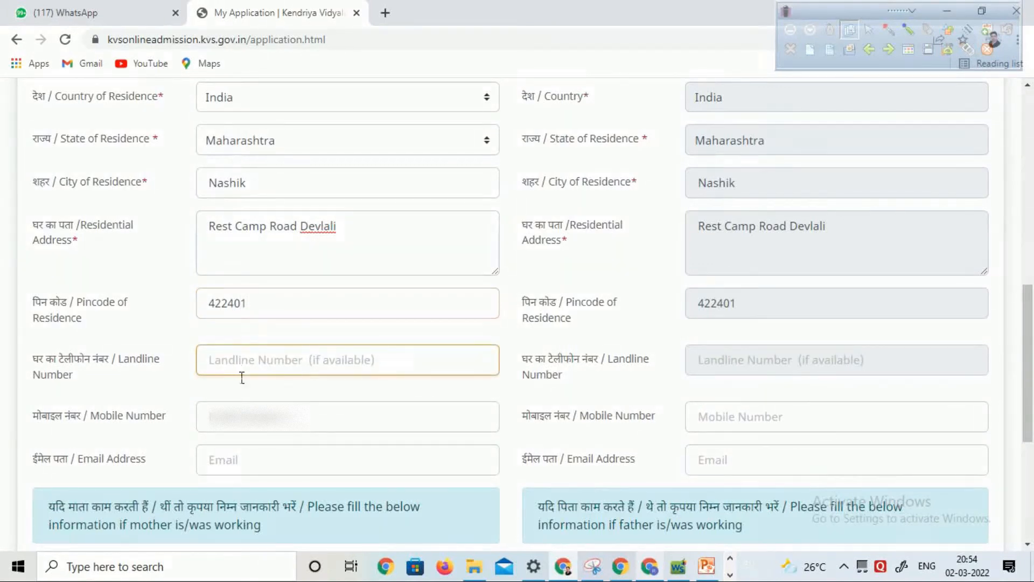
pyautogui.click(255, 421)
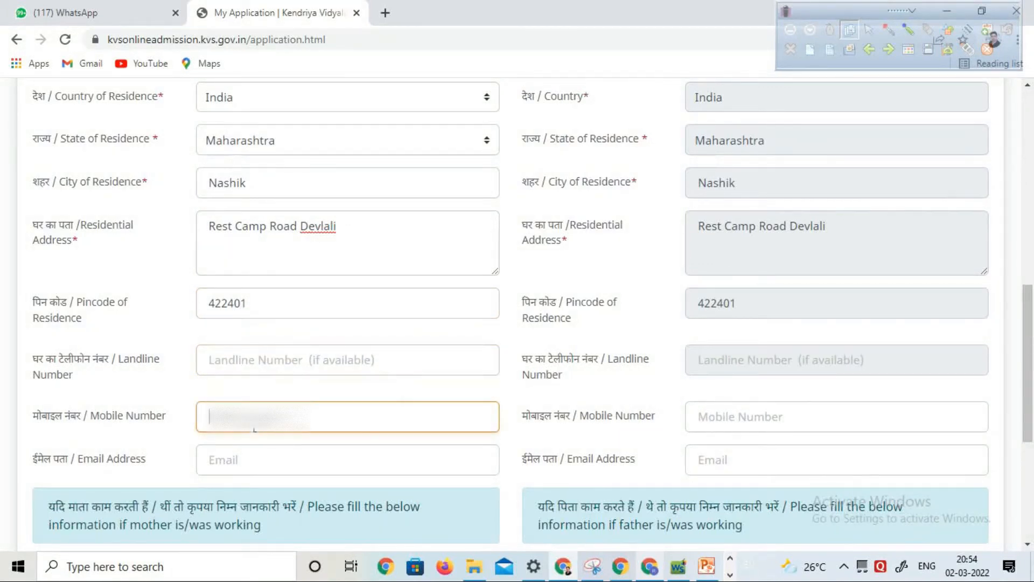
pyautogui.write('8')
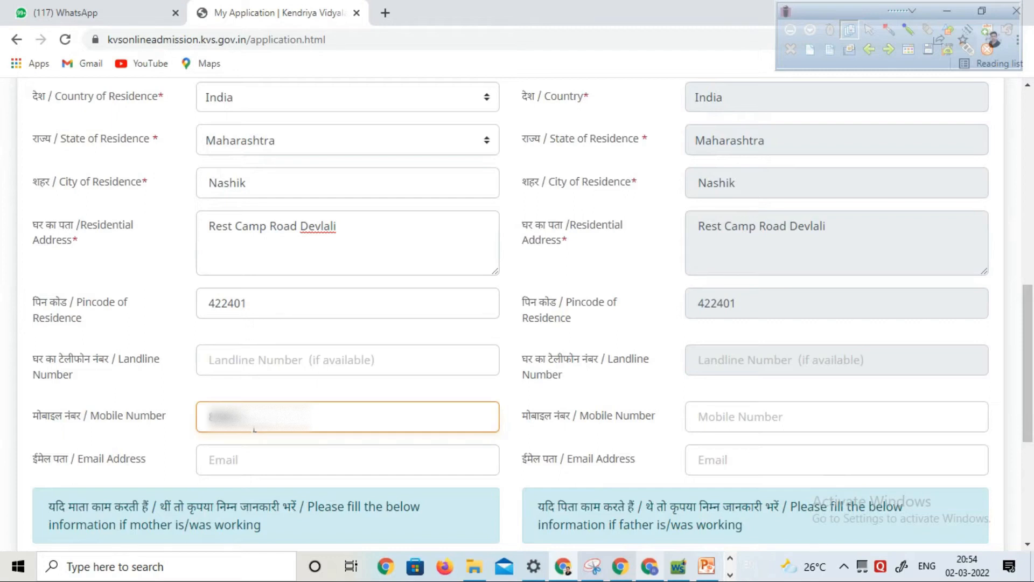
pyautogui.write('???')
pyautogui.click(251, 472)
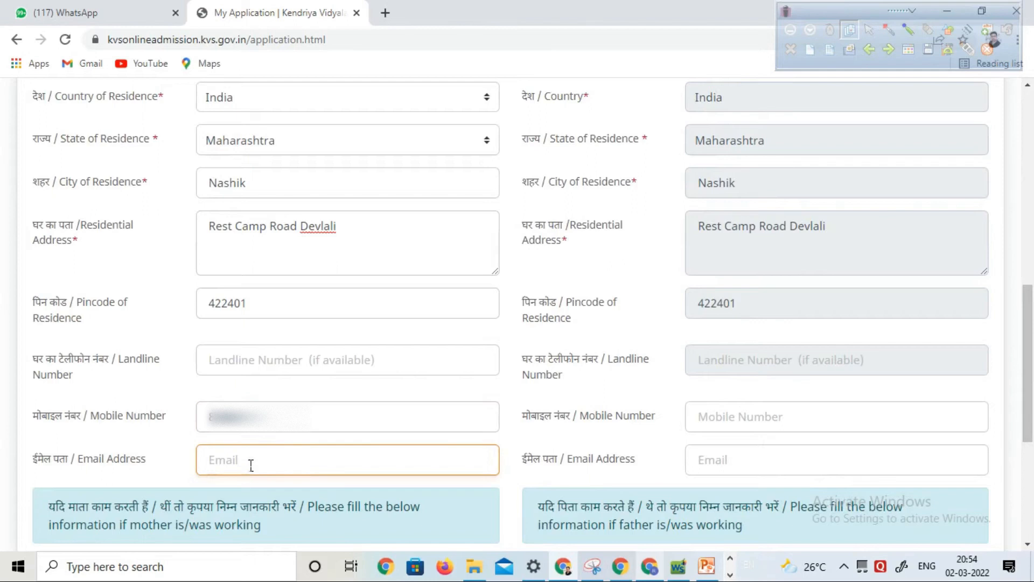
pyautogui.click(286, 427)
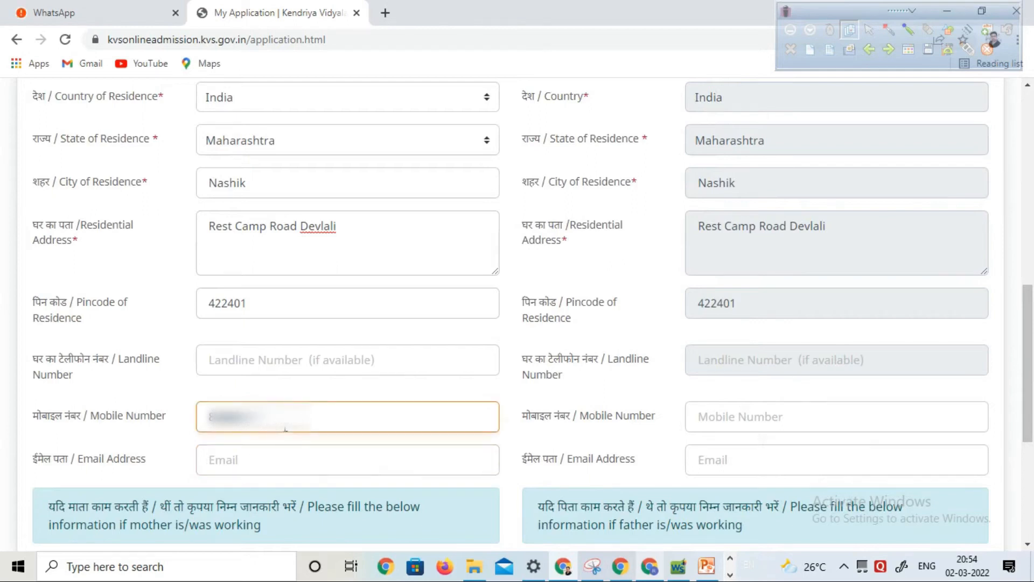
# - Enter Housewife as the mother's occupation
pyautogui.scroll(-2, 391, 420)
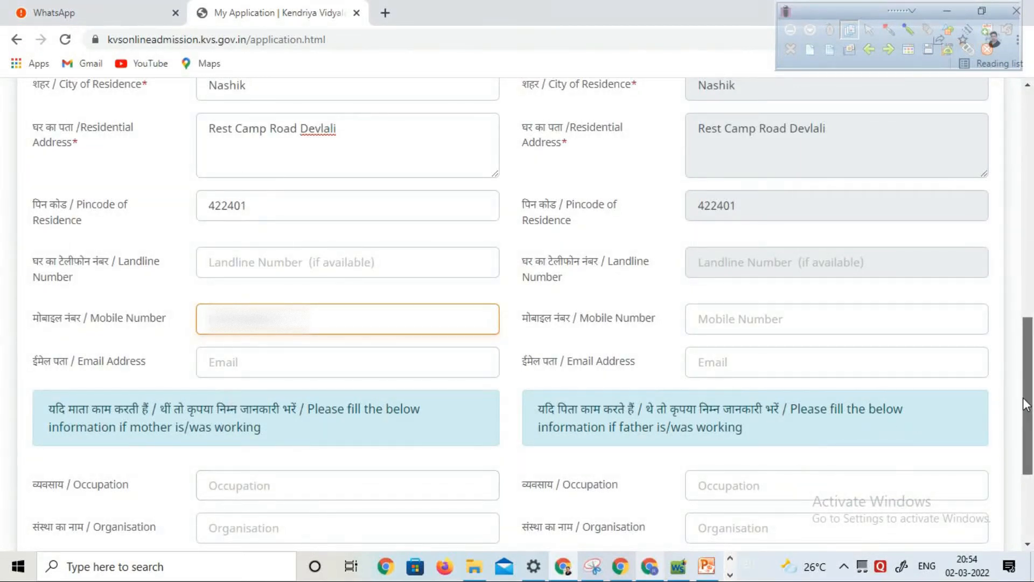
pyautogui.scroll(-2, 998, 408)
pyautogui.click(242, 377)
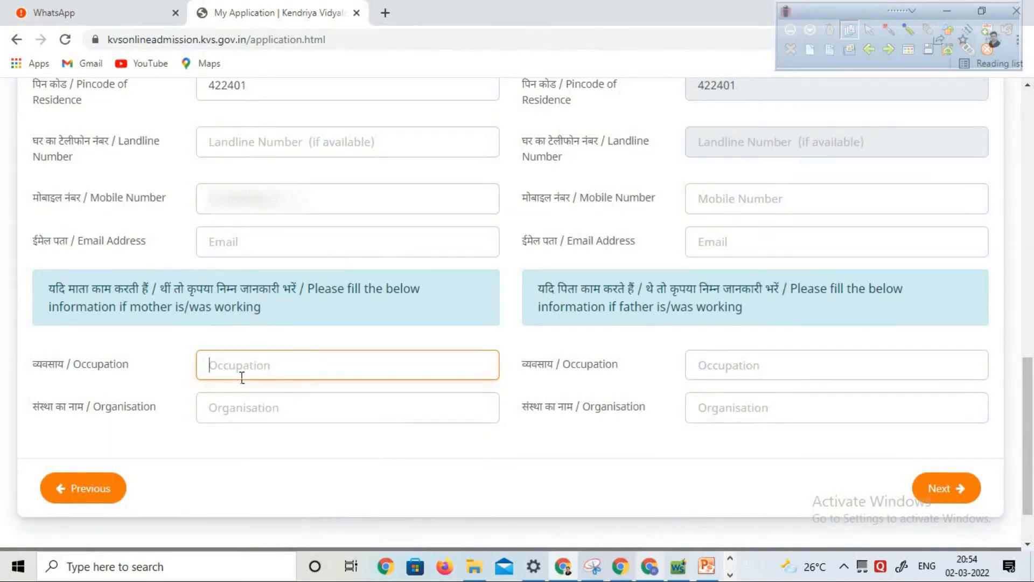
pyautogui.write('Housewife')
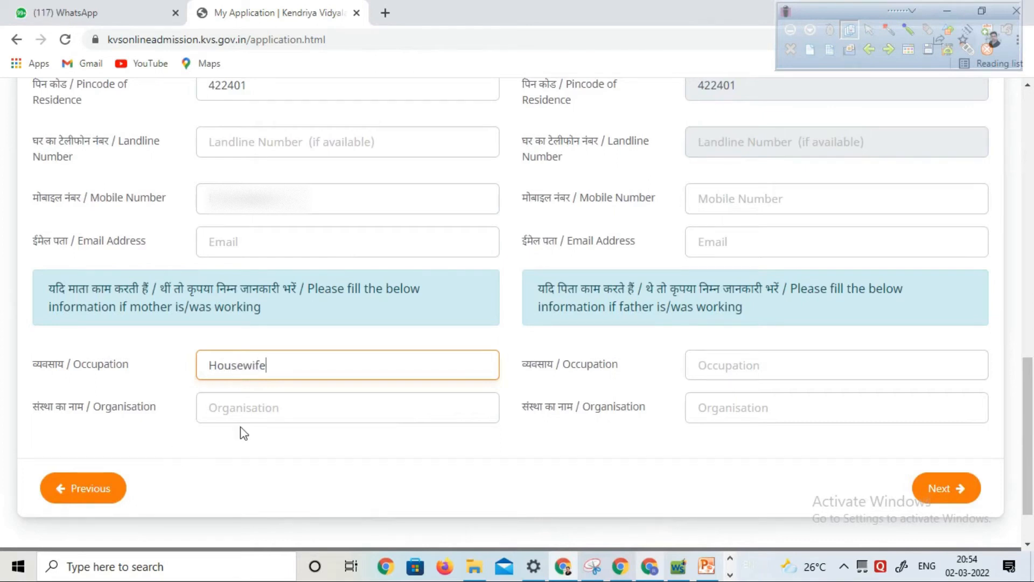
pyautogui.moveTo(1029, 393); pyautogui.dragTo(1031, 232)
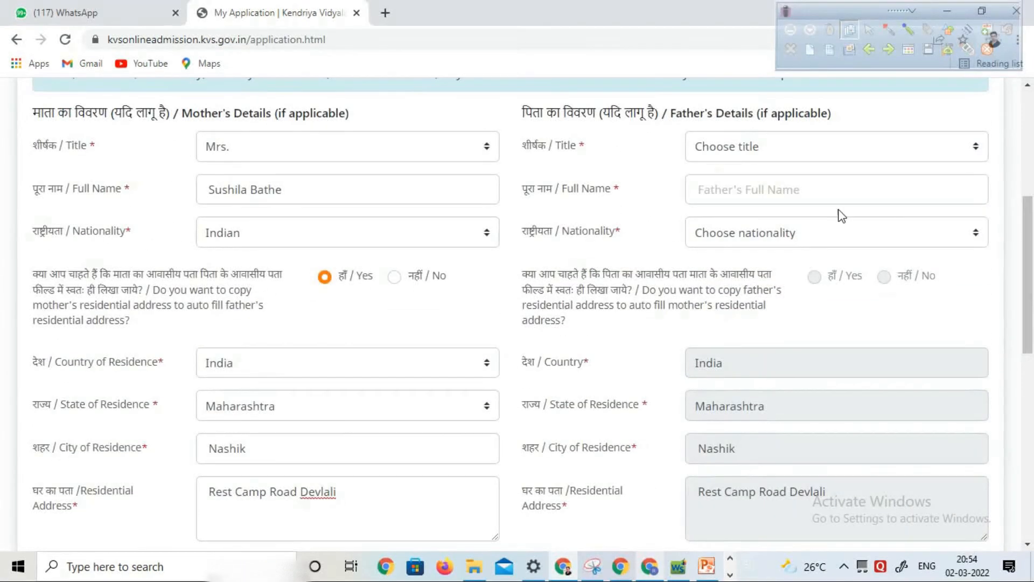
# - Set the father's title to Mr., enter his full name, and choose Indian nationality
pyautogui.click(716, 149)
pyautogui.click(720, 186)
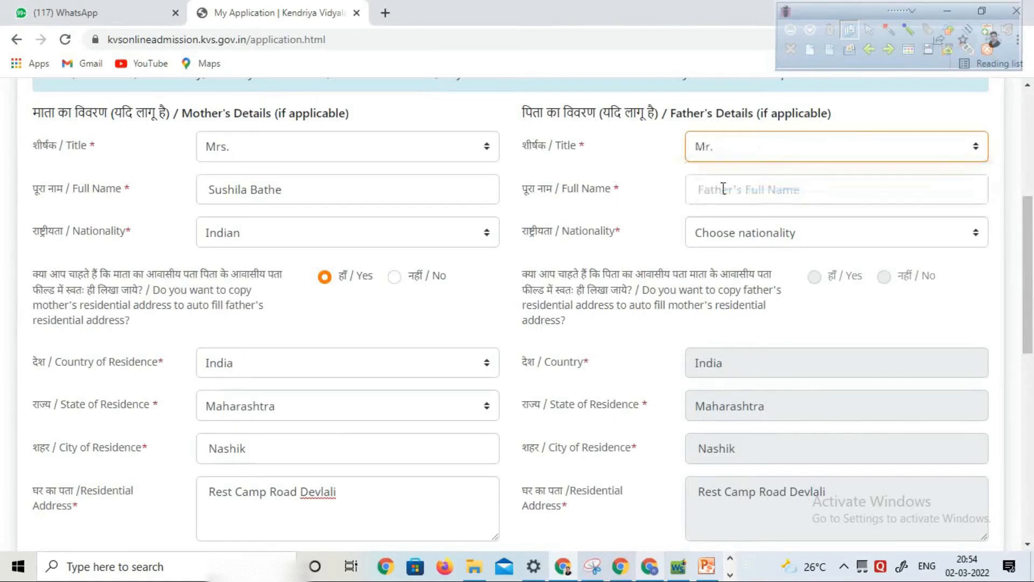
pyautogui.click(722, 198)
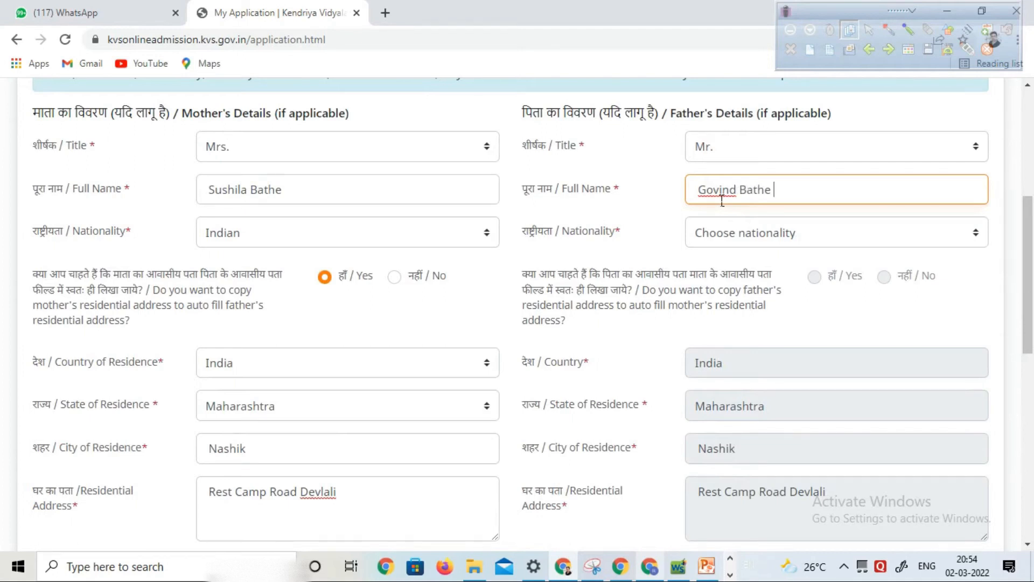
pyautogui.click(774, 227)
pyautogui.click(745, 259)
pyautogui.click(761, 237)
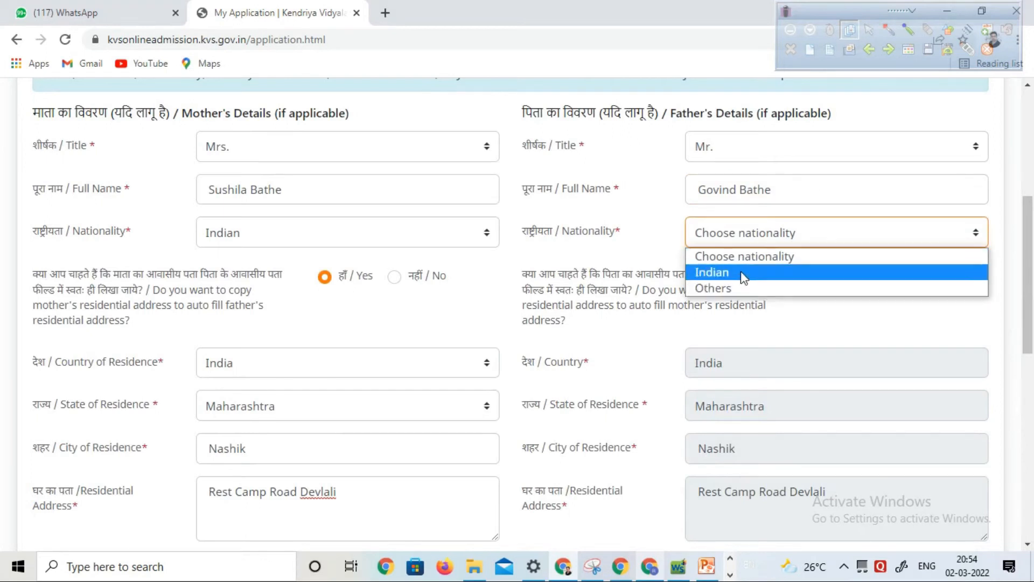
pyautogui.click(712, 270)
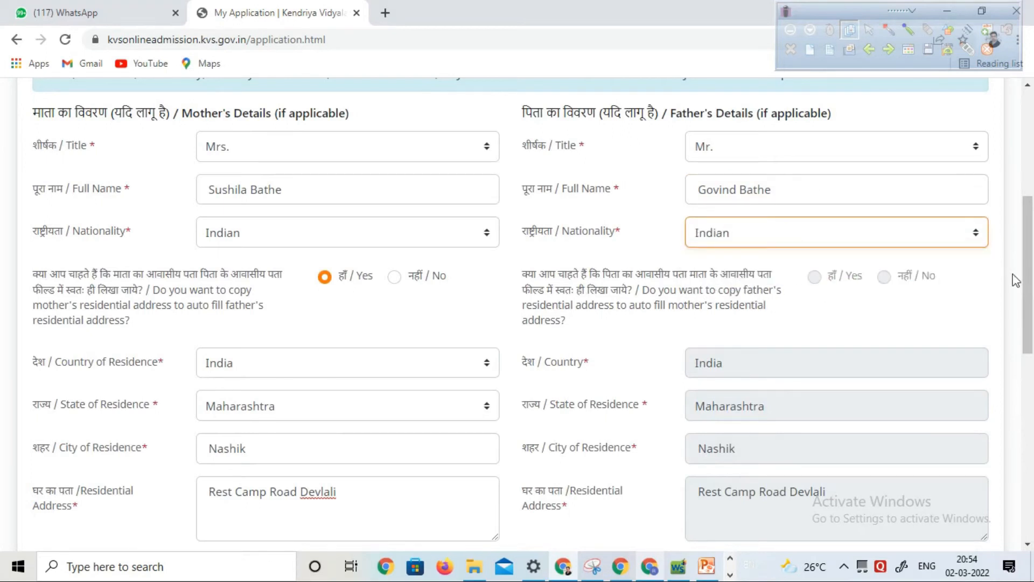
# - Enter the father's occupation Teacher and organisation 'State government Employee'
pyautogui.moveTo(1027, 274); pyautogui.dragTo(1032, 427)
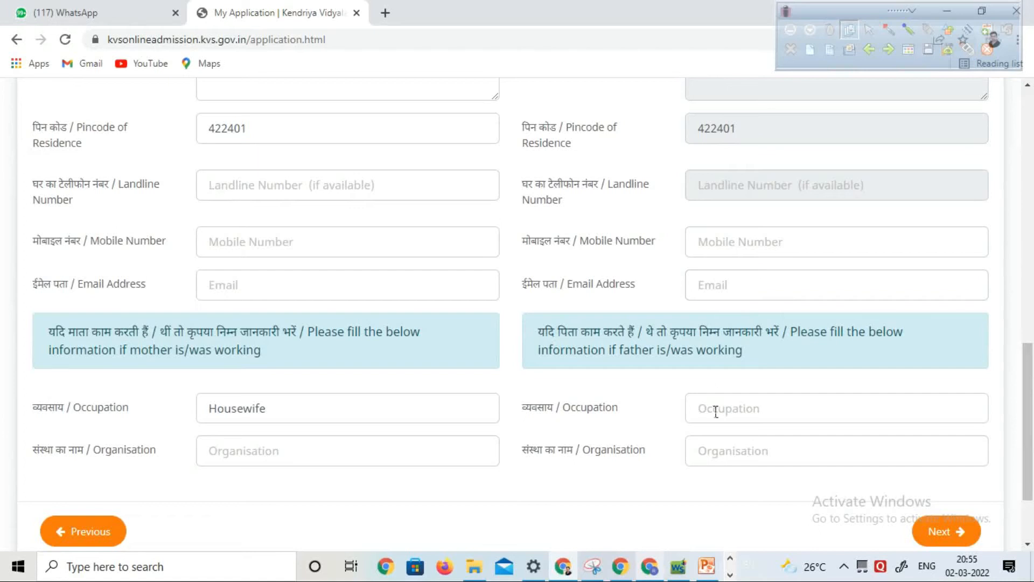
pyautogui.scroll(-1, 1020, 414)
pyautogui.click(722, 344)
pyautogui.write('S')
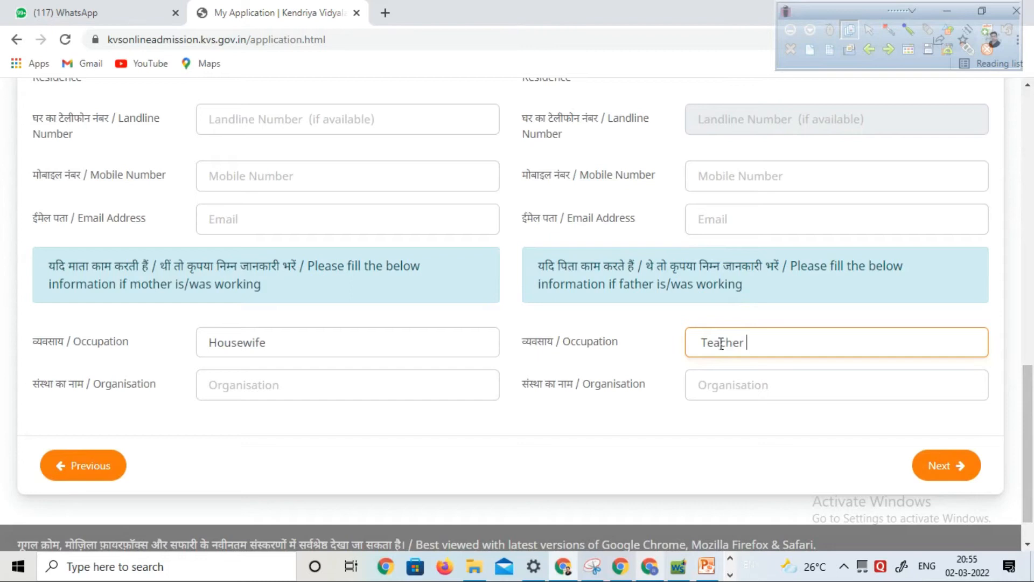
pyautogui.click(745, 399)
pyautogui.write('State go')
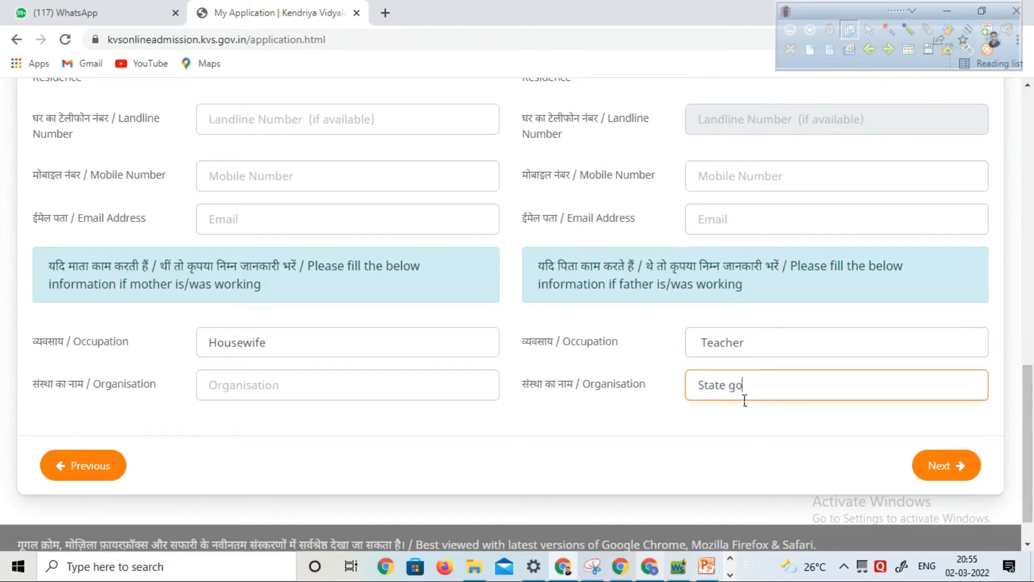
pyautogui.write('vernment Employee')
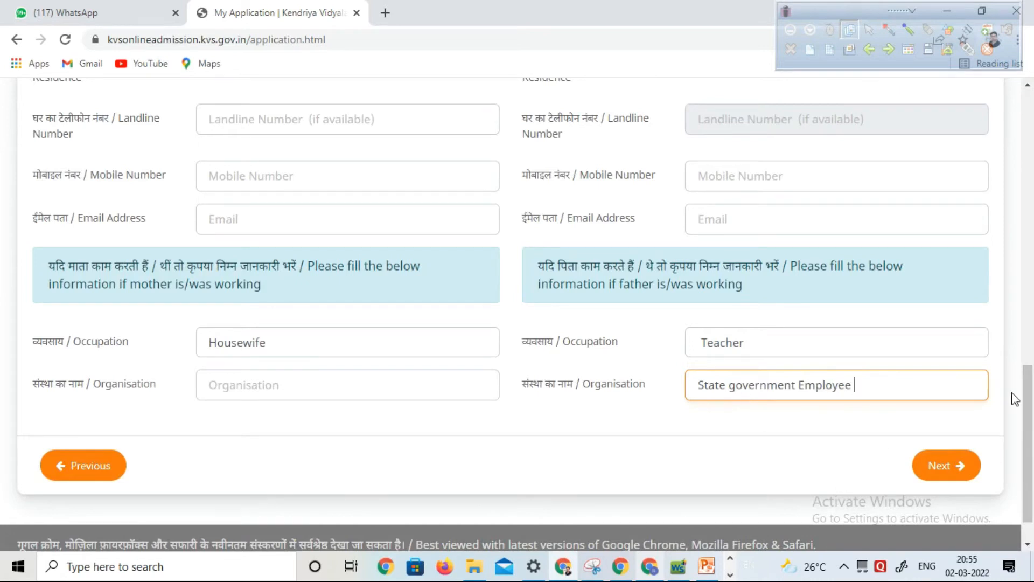
pyautogui.moveTo(1028, 398); pyautogui.dragTo(1032, 86)
# - Save the application, acknowledge the Done! message, and go Next to Choice of Schools
pyautogui.click(956, 149)
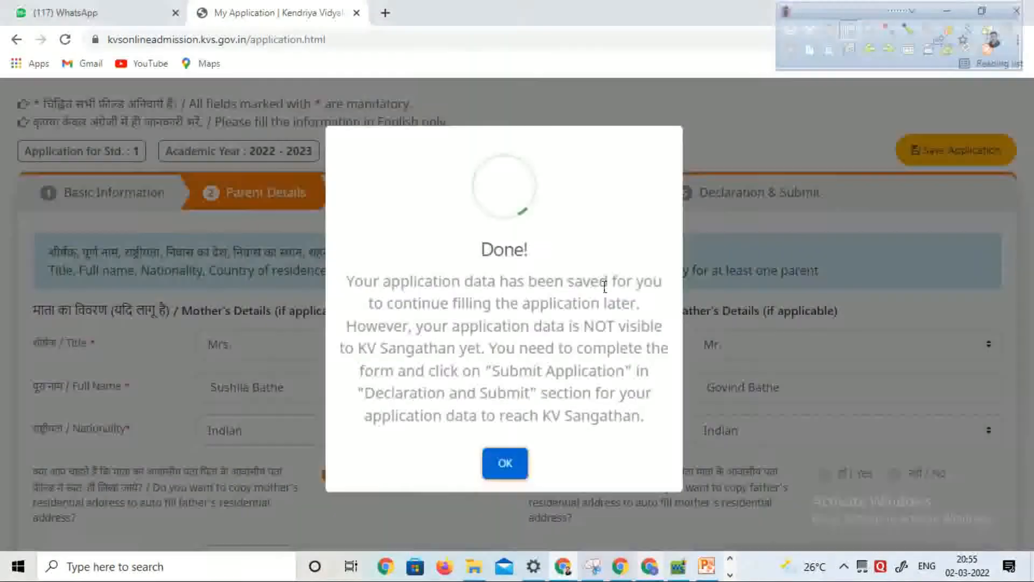
pyautogui.click(504, 466)
pyautogui.moveTo(1033, 237); pyautogui.dragTo(1031, 467)
pyautogui.click(953, 479)
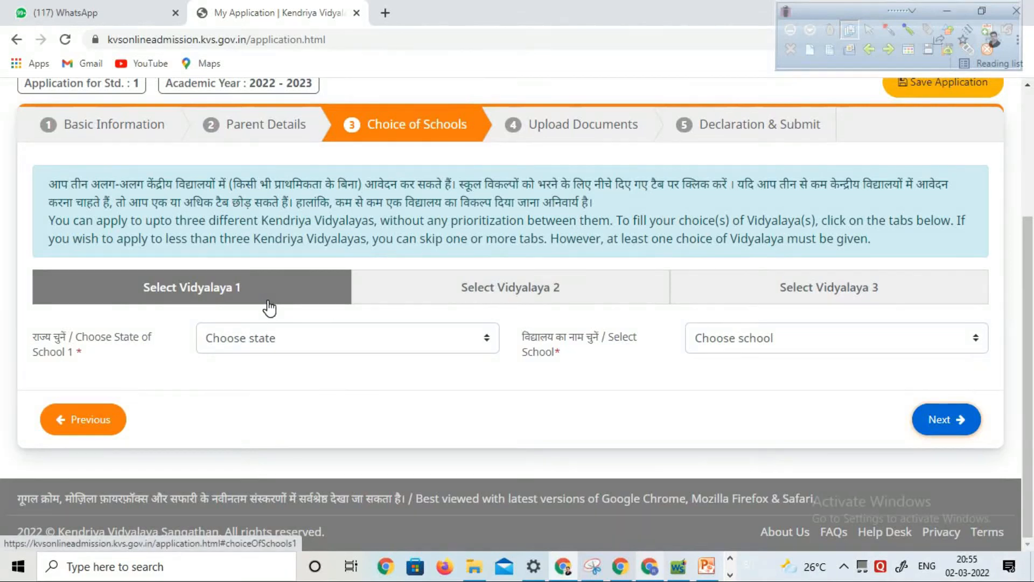
# - For Vidyalaya 1, pick state Maharashtra and school KV NO. 1 DEVLALI
pyautogui.click(276, 347)
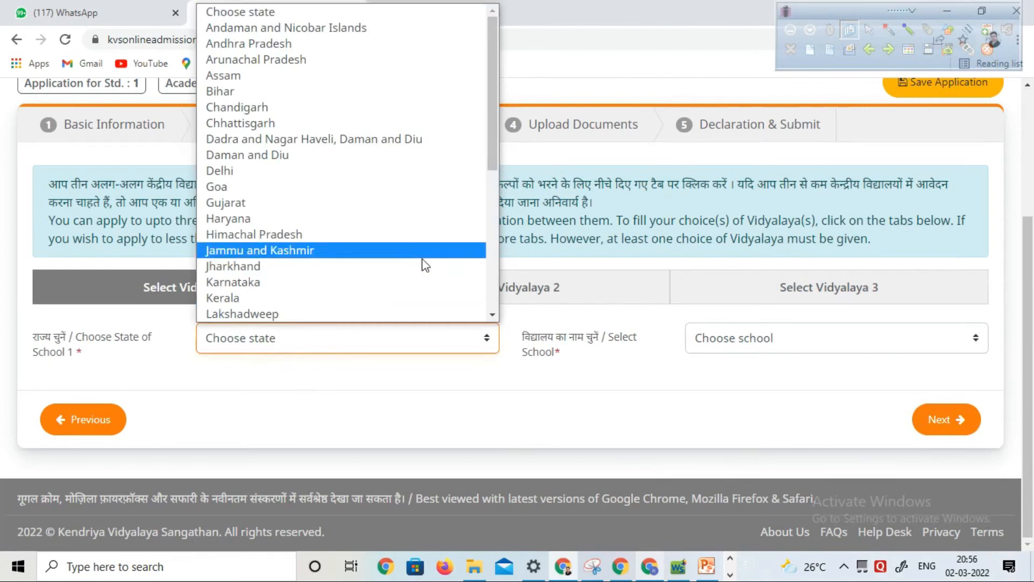
pyautogui.moveTo(490, 115); pyautogui.dragTo(493, 202)
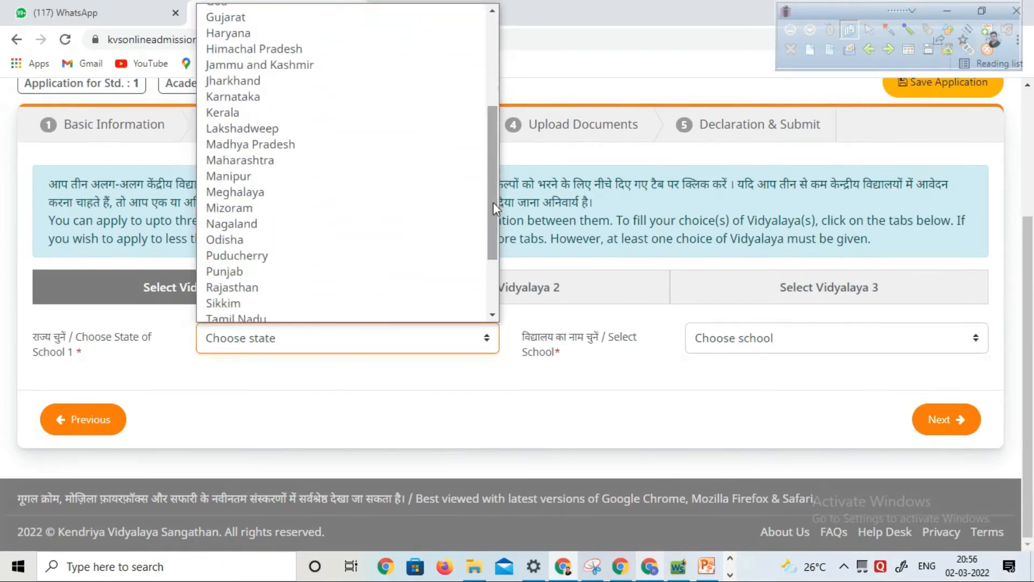
pyautogui.click(300, 161)
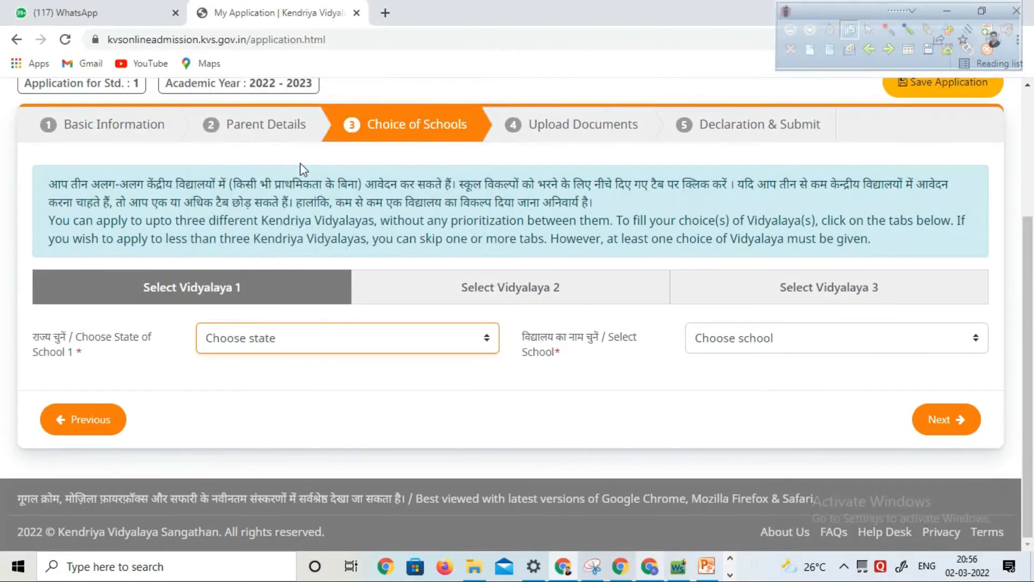
pyautogui.click(748, 339)
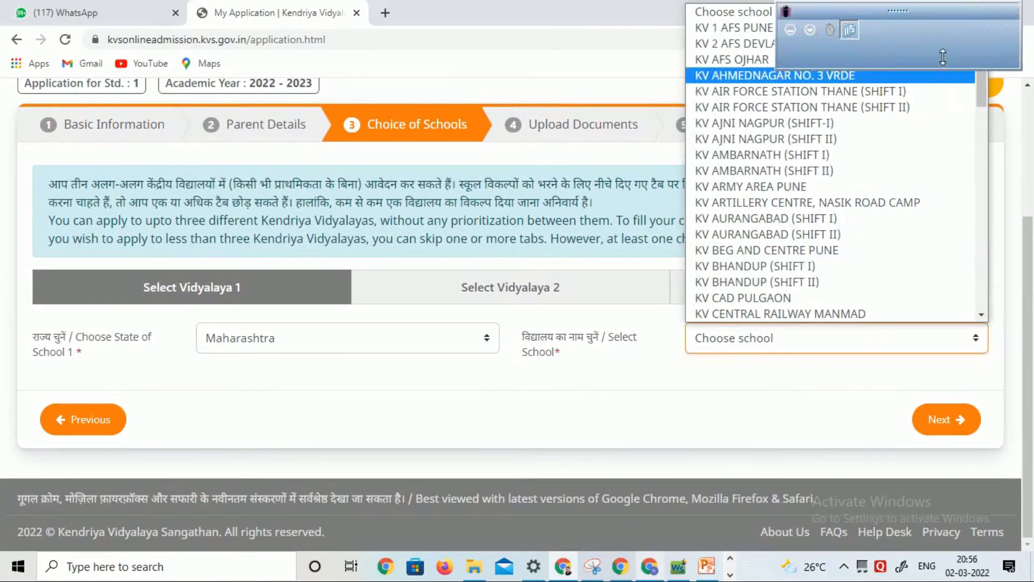
pyautogui.moveTo(903, 12); pyautogui.dragTo(300, 36)
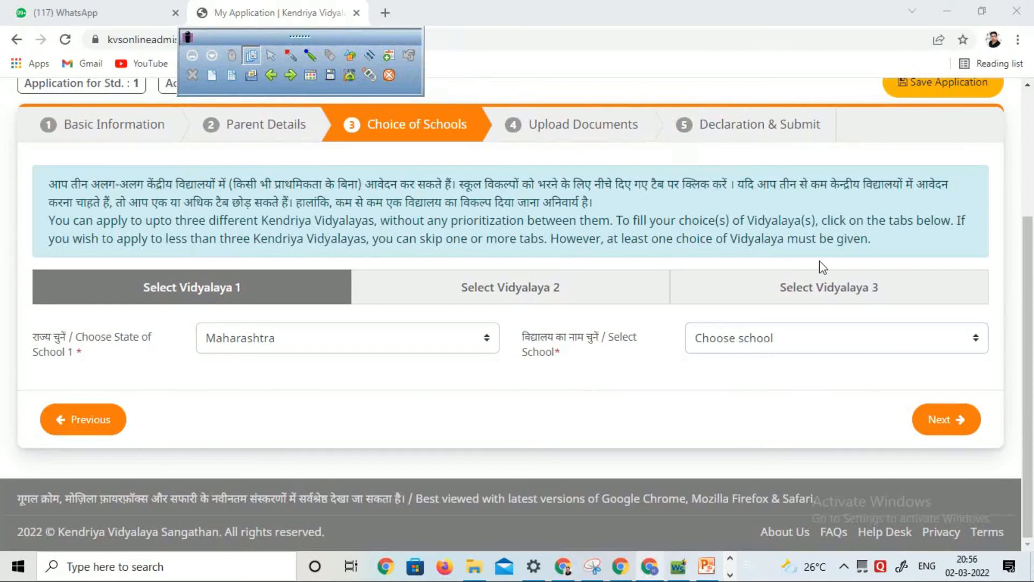
pyautogui.click(916, 339)
pyautogui.moveTo(982, 86)
pyautogui.mouseDown()
pyautogui.moveTo(981, 105)
pyautogui.moveTo(975, 77)
pyautogui.moveTo(984, 288)
pyautogui.moveTo(986, 196)
pyautogui.moveTo(964, 78)
pyautogui.moveTo(968, 202)
pyautogui.mouseUp()
pyautogui.click(884, 248)
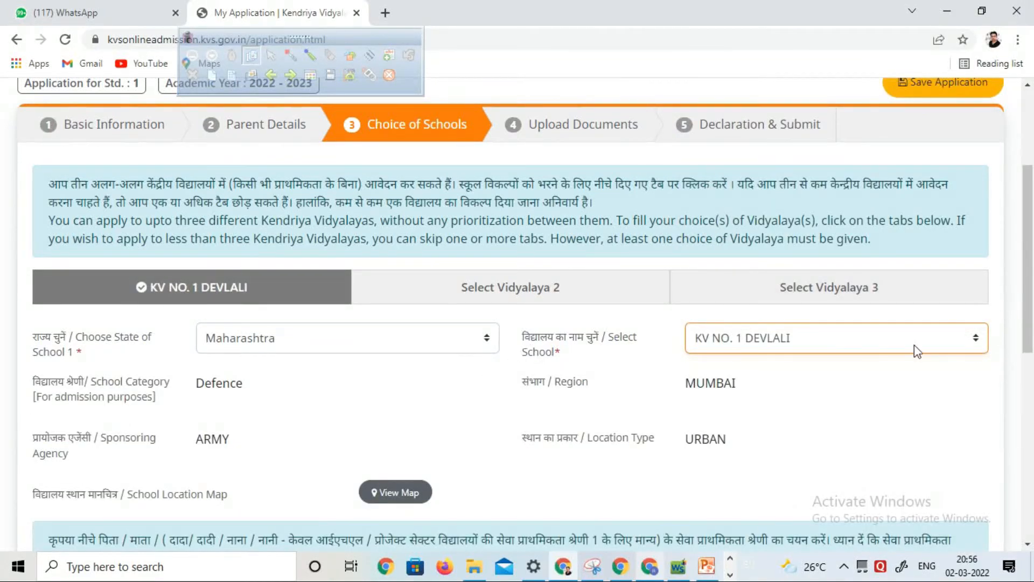
# - Answer Yes to needing help filling the service priority category
pyautogui.scroll(-2, 781, 384)
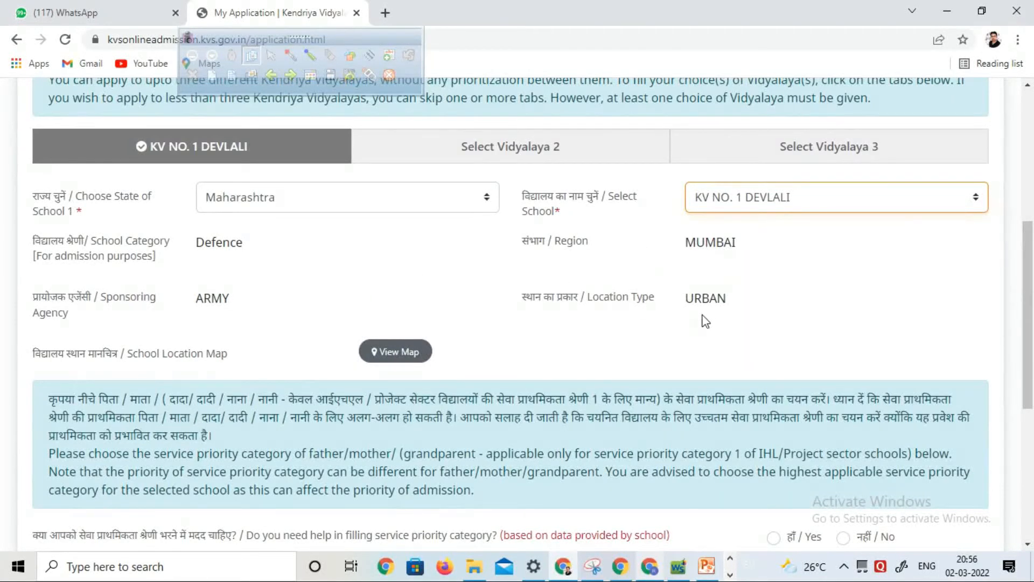
pyautogui.moveTo(1028, 282); pyautogui.dragTo(993, 328)
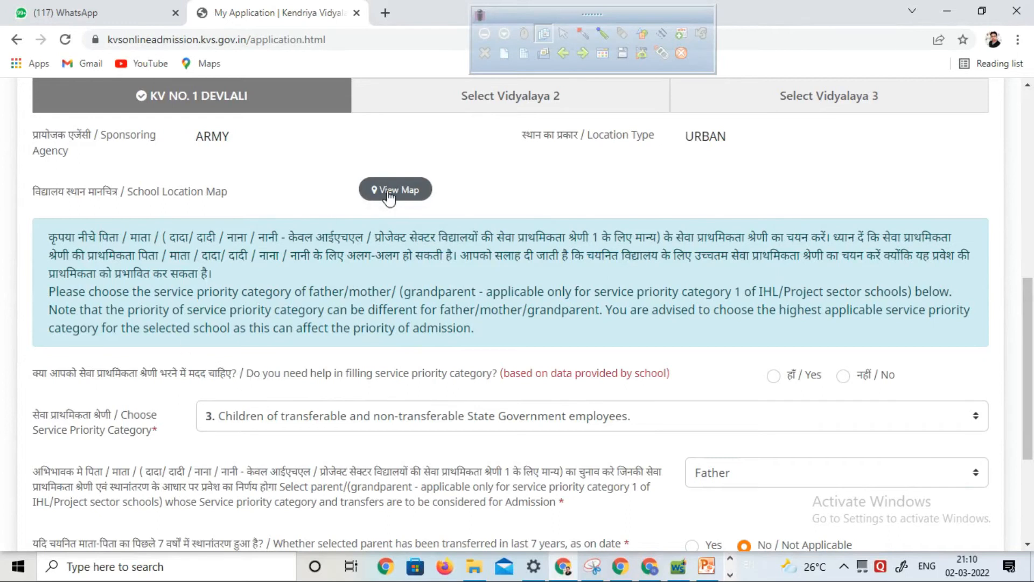
pyautogui.scroll(-1, 1032, 320)
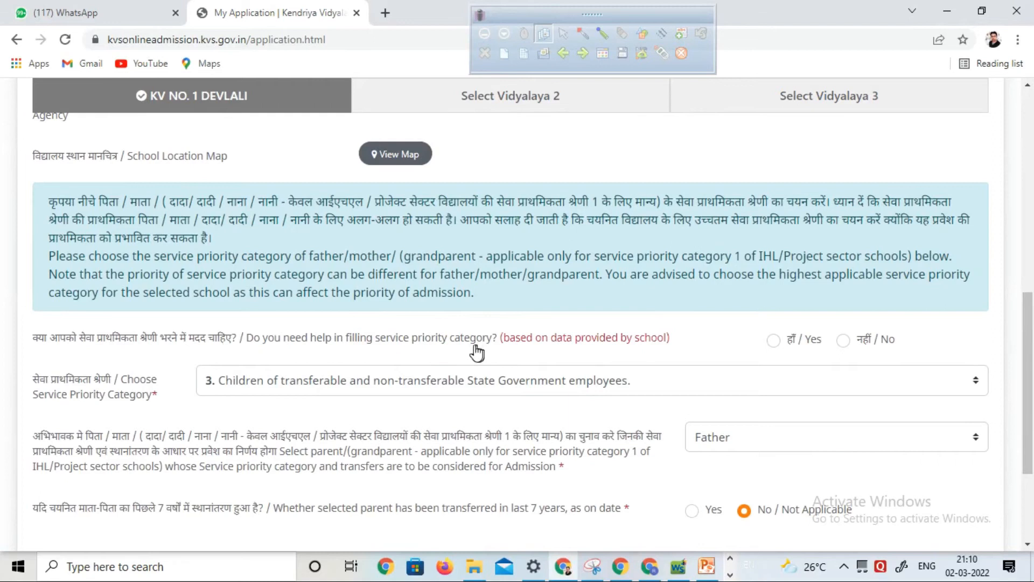
pyautogui.click(774, 340)
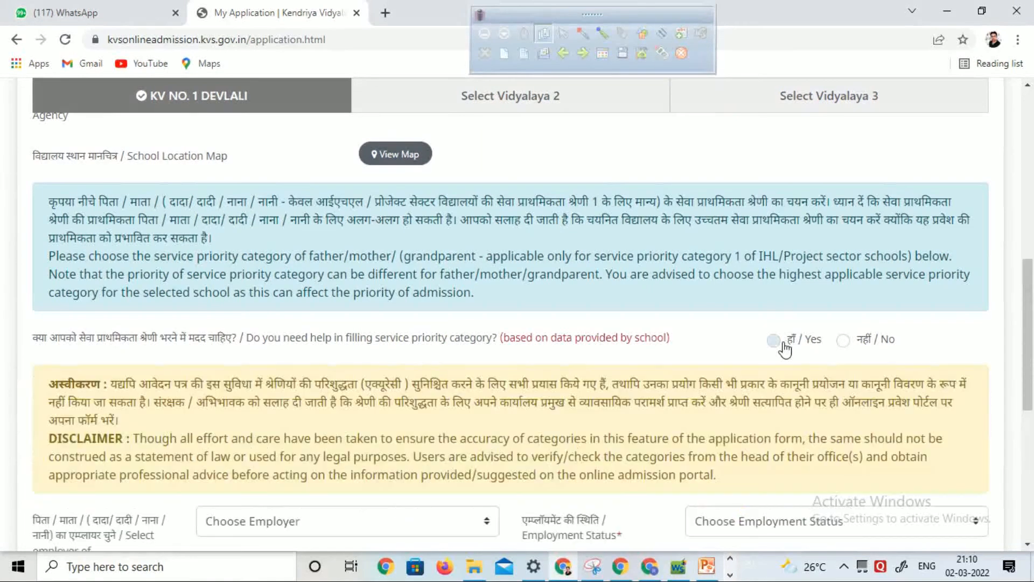
# - Pick State Government employees as employer with Serving (Permanent employee) Parent status
pyautogui.scroll(-2, 1028, 323)
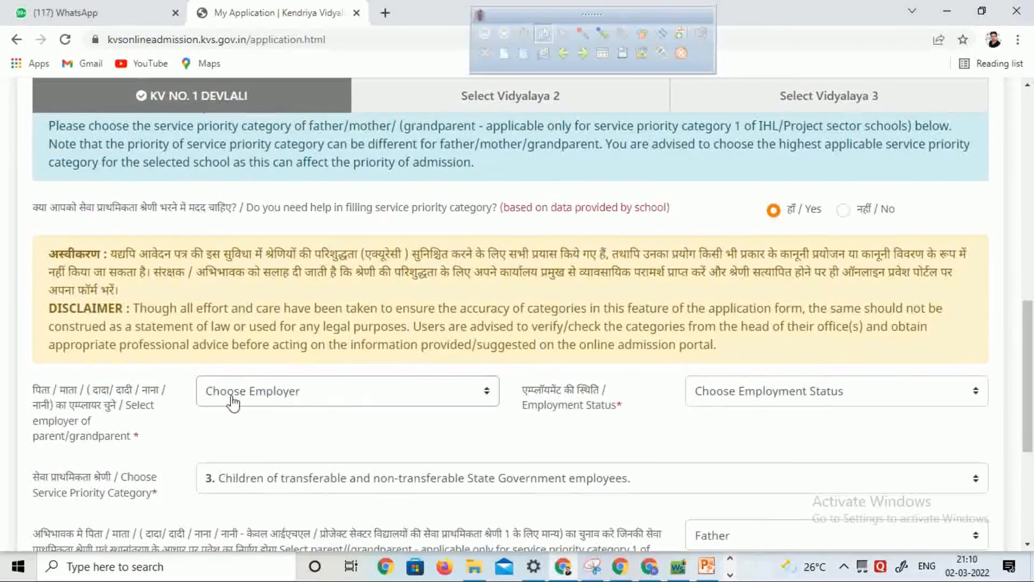
pyautogui.click(306, 394)
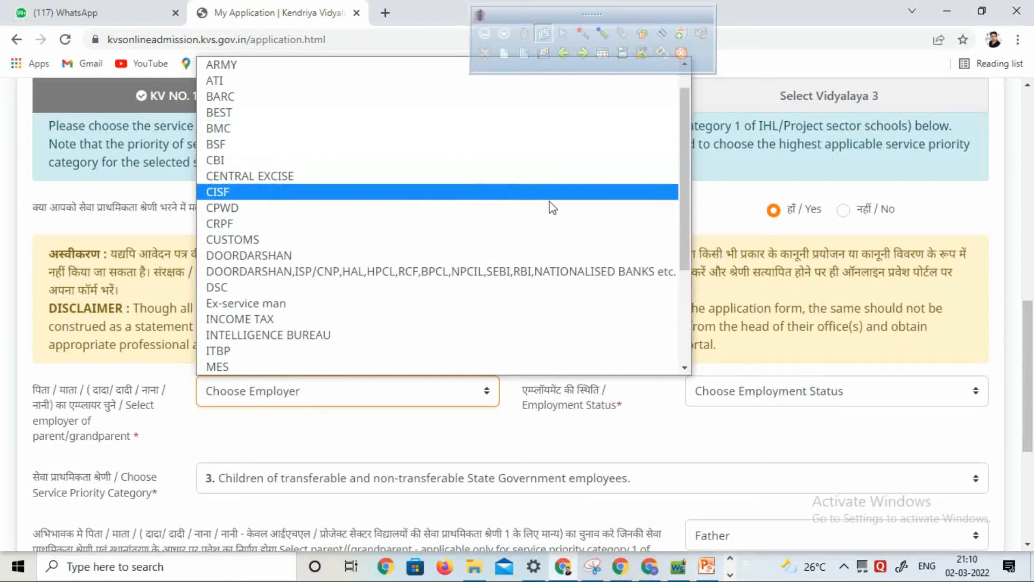
pyautogui.moveTo(684, 238); pyautogui.dragTo(684, 189)
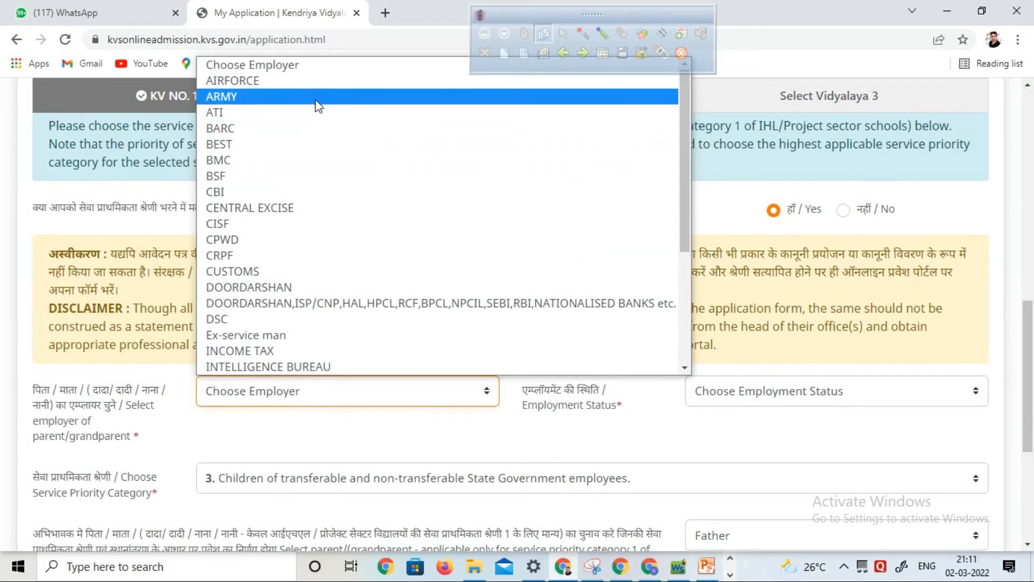
pyautogui.moveTo(683, 227); pyautogui.dragTo(679, 344)
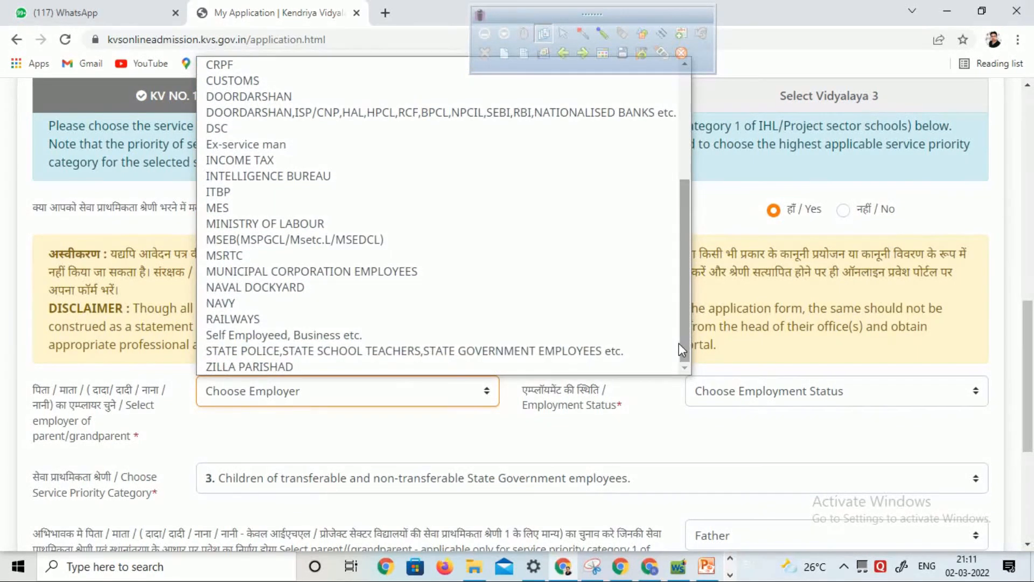
pyautogui.click(414, 351)
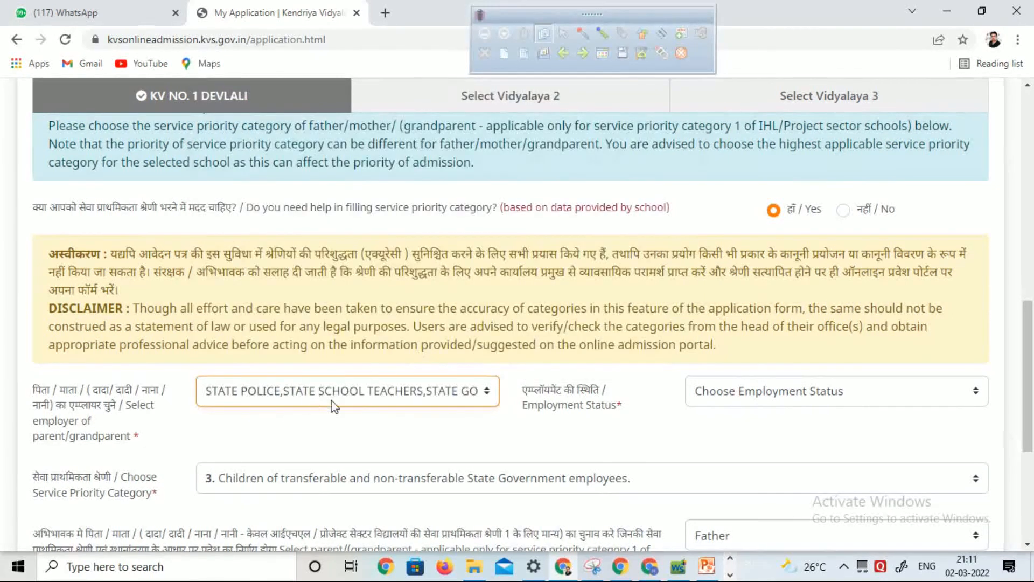
pyautogui.click(817, 393)
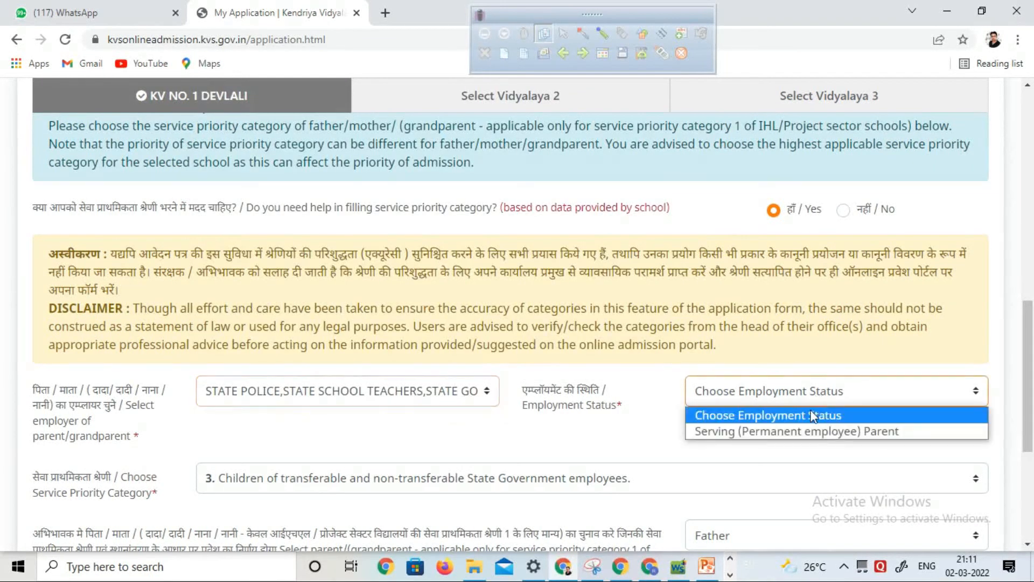
pyautogui.click(806, 431)
# - Change the employer to ARMY, keeping Serving (Permanent employee) Parent as employment status
pyautogui.scroll(-4, 1017, 375)
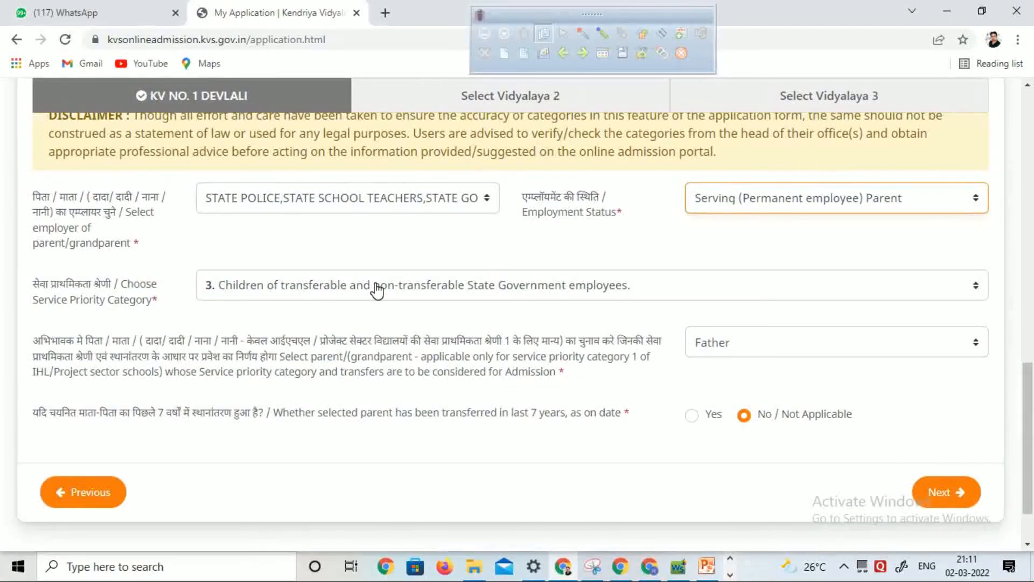
pyautogui.click(478, 198)
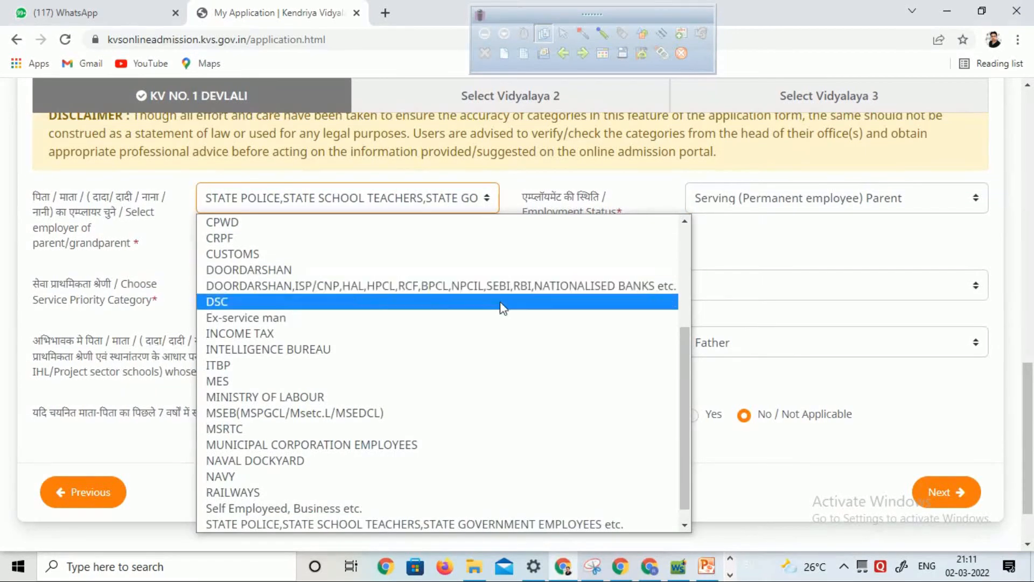
pyautogui.scroll(4, 686, 328)
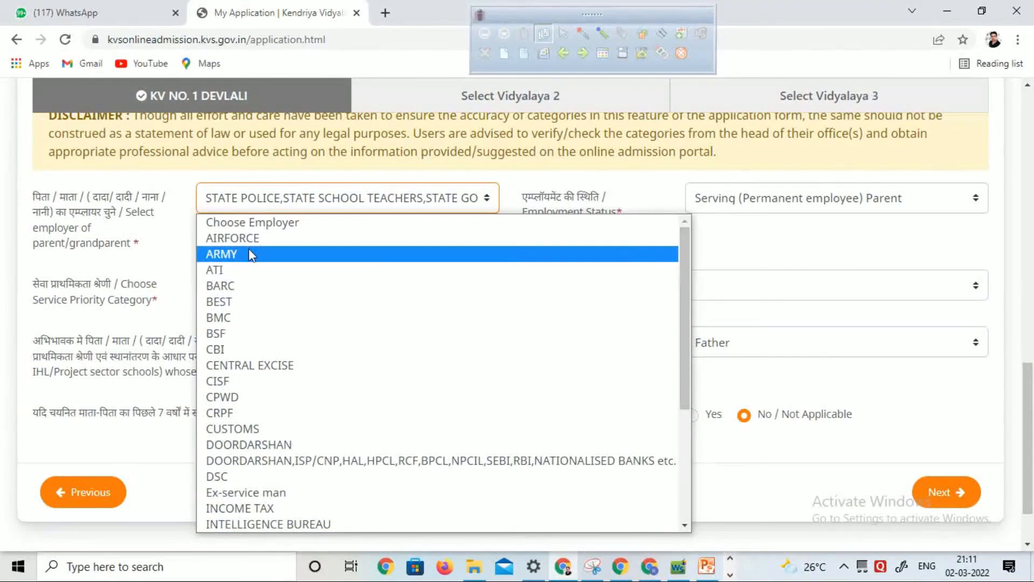
pyautogui.click(252, 255)
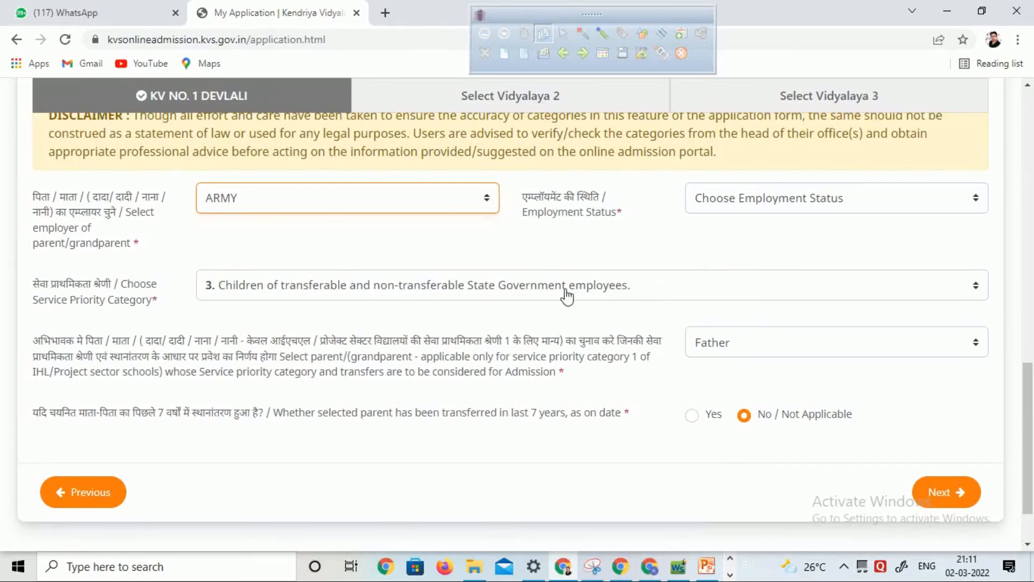
pyautogui.click(814, 204)
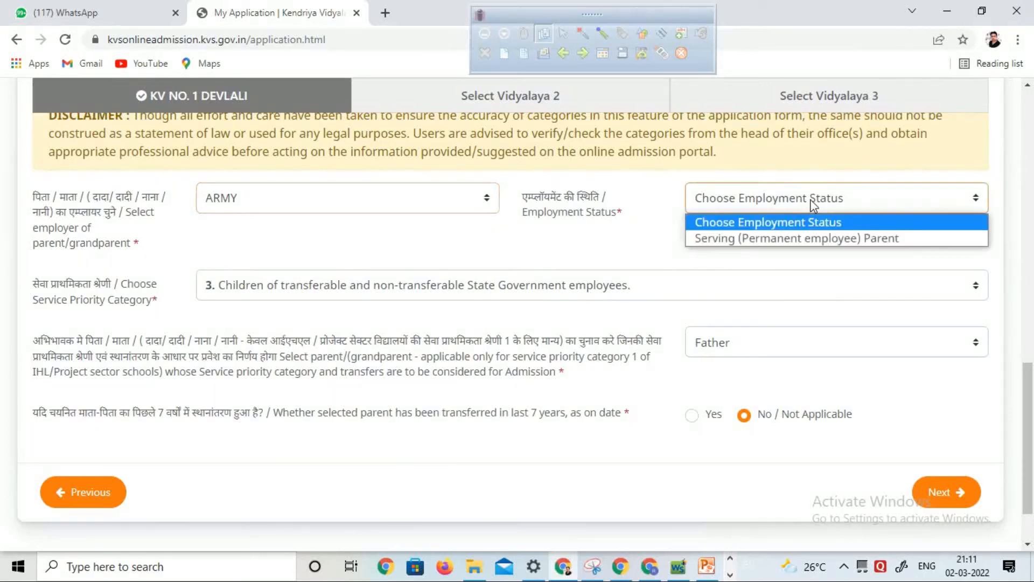
pyautogui.click(754, 239)
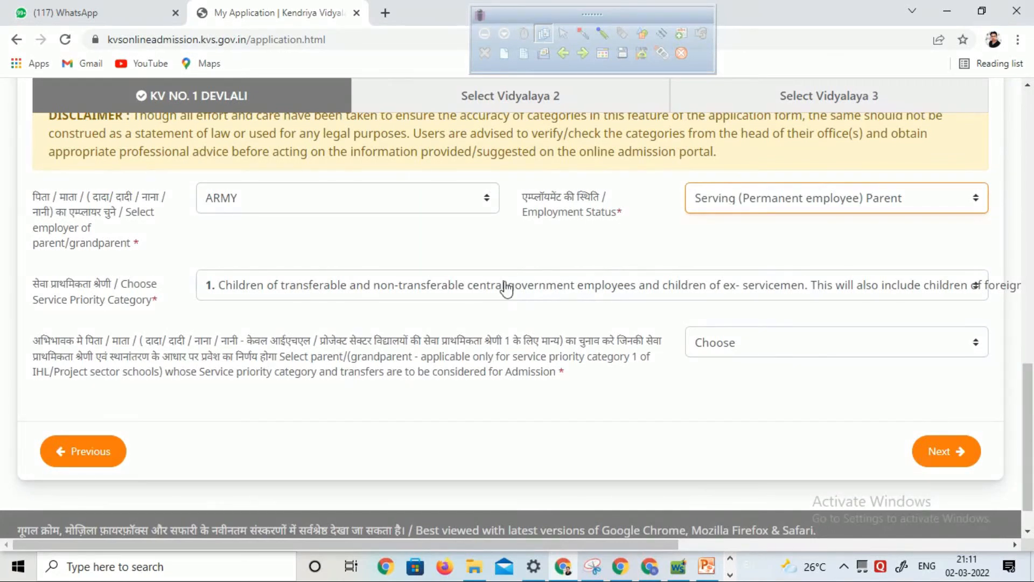
pyautogui.moveTo(1030, 372); pyautogui.dragTo(1030, 266)
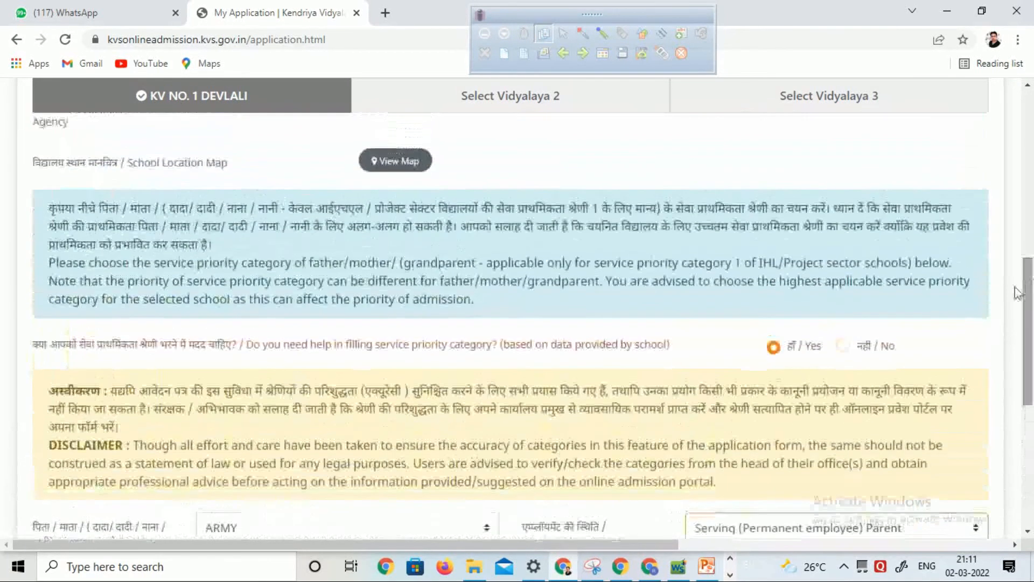
pyautogui.scroll(-3, 978, 328)
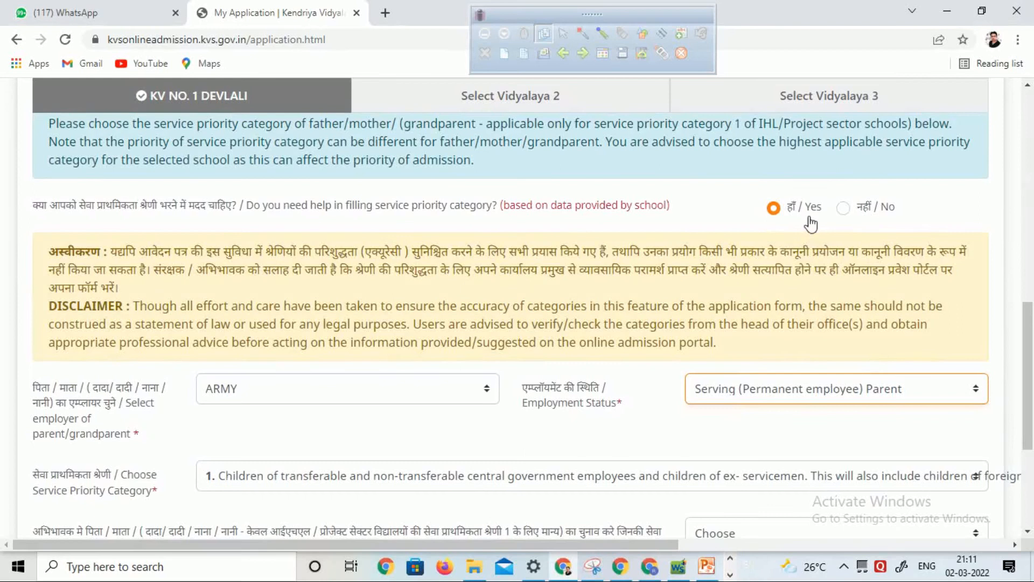
pyautogui.scroll(-1, 1032, 345)
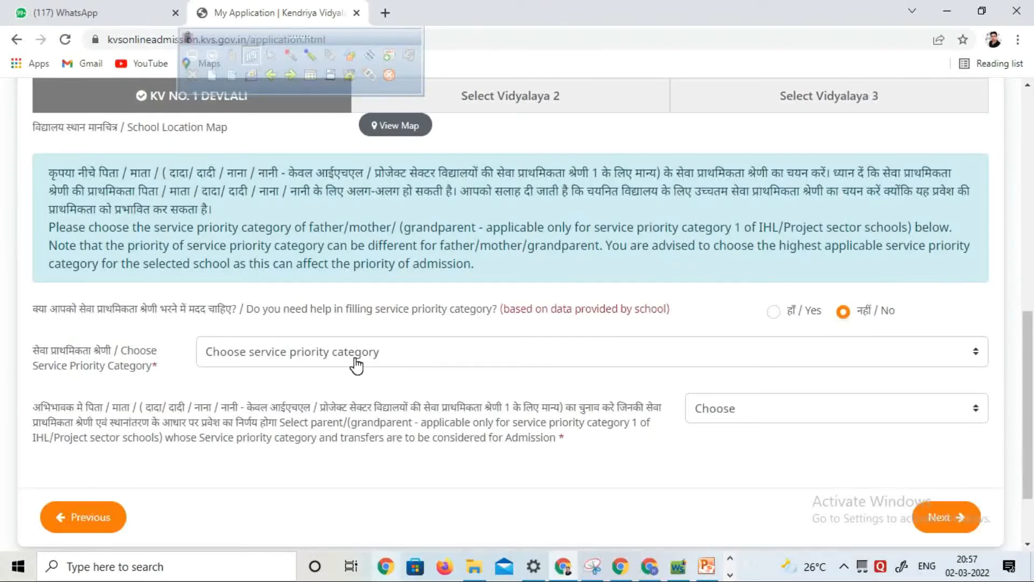
pyautogui.click(354, 363)
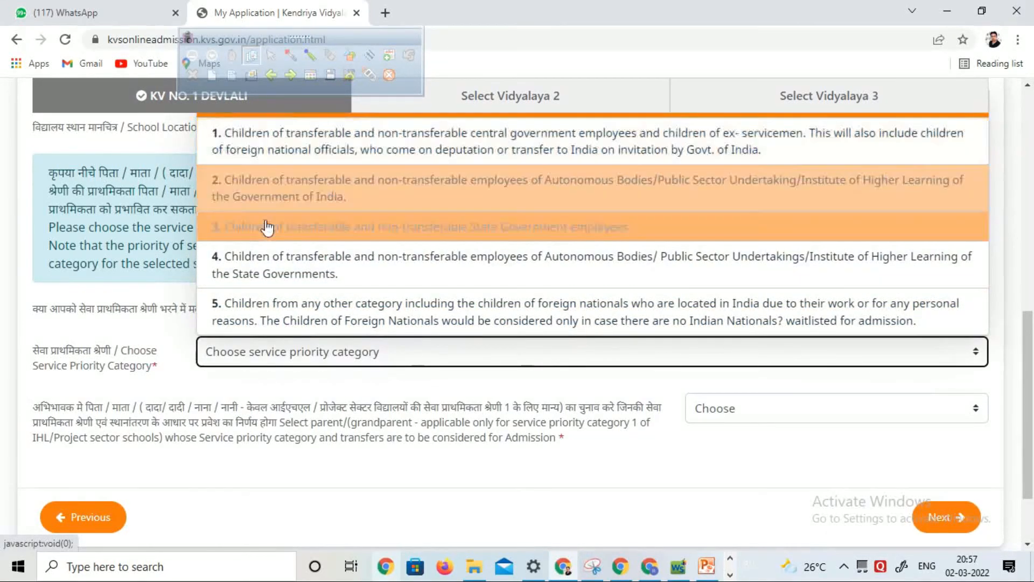
# - Choose service priority category 3 (State Government employees) with Father as the parent considered
pyautogui.click(272, 226)
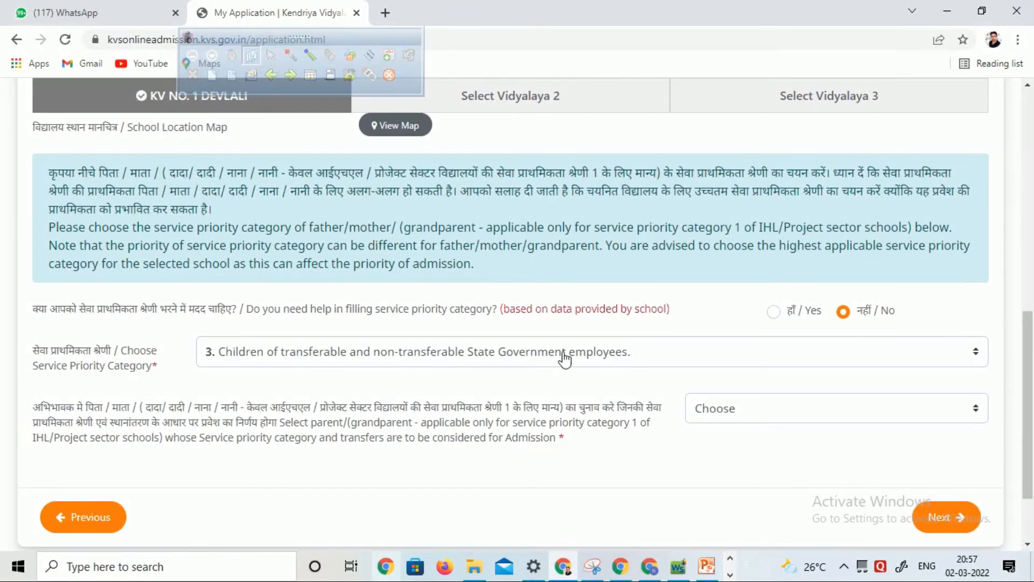
pyautogui.click(816, 416)
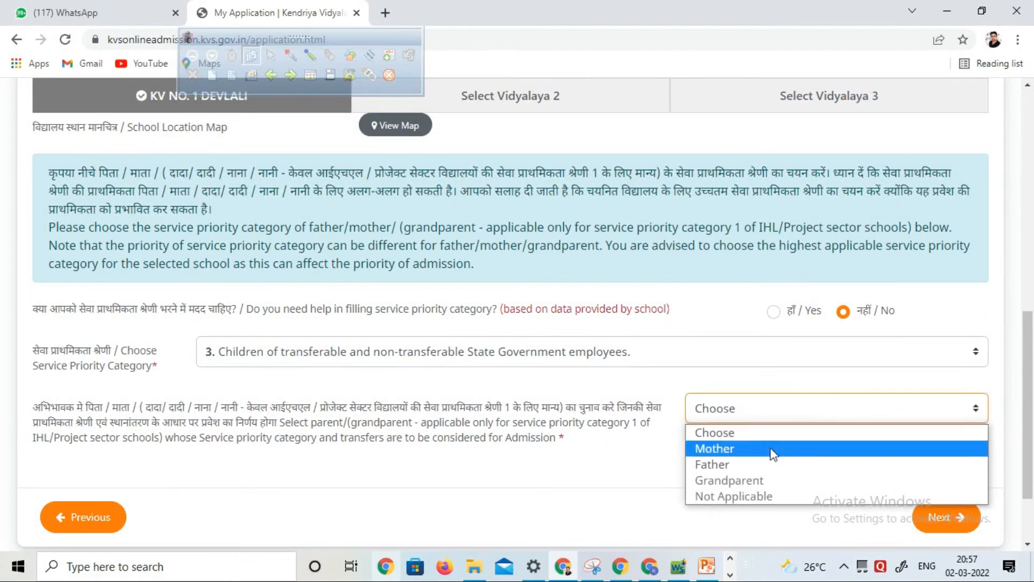
pyautogui.click(766, 465)
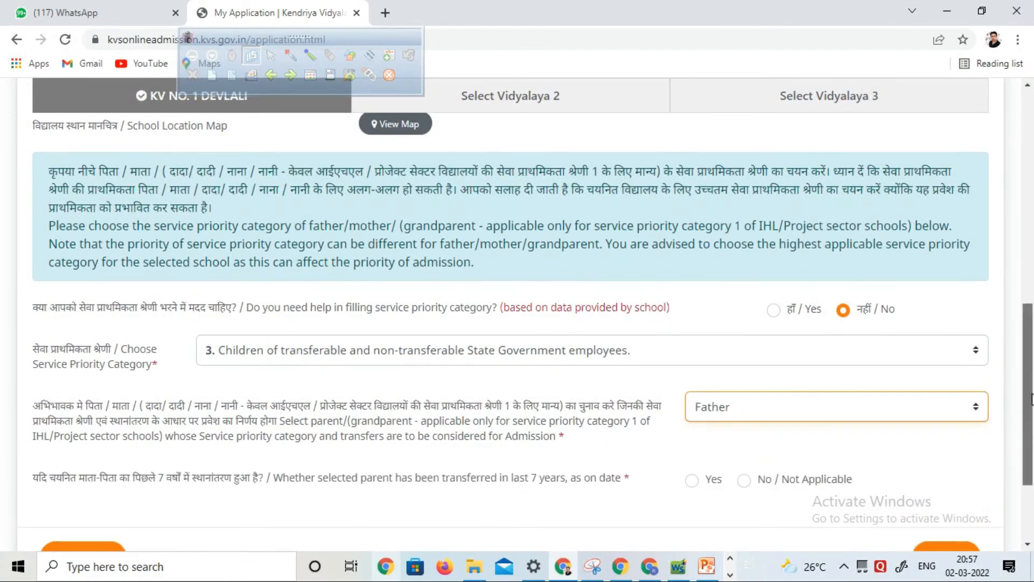
pyautogui.scroll(-3, 1016, 389)
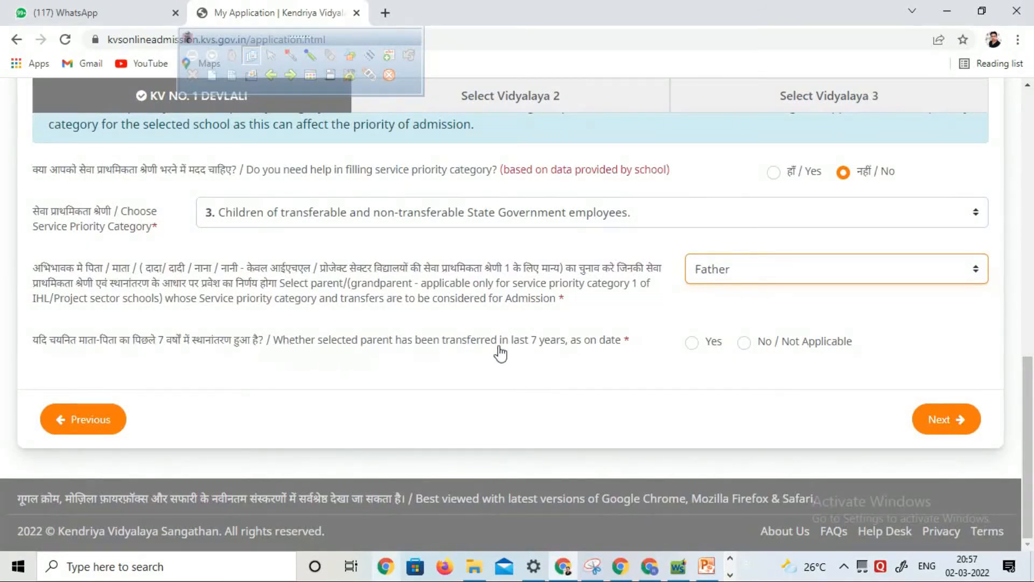
# - Answer No / Not Applicable to the transfer question and advance to Upload Documents
pyautogui.click(705, 350)
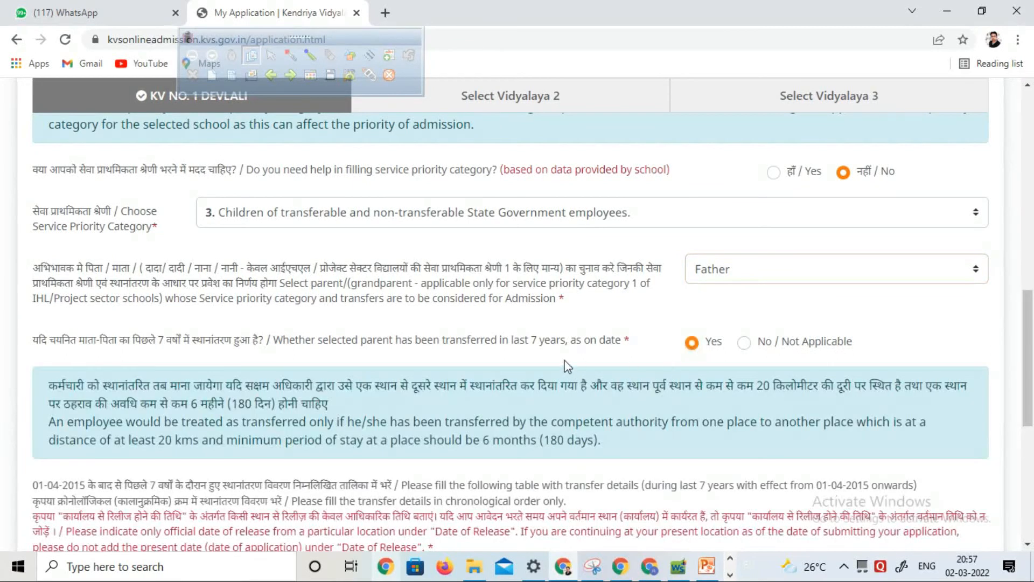
pyautogui.moveTo(1027, 365); pyautogui.dragTo(1002, 428)
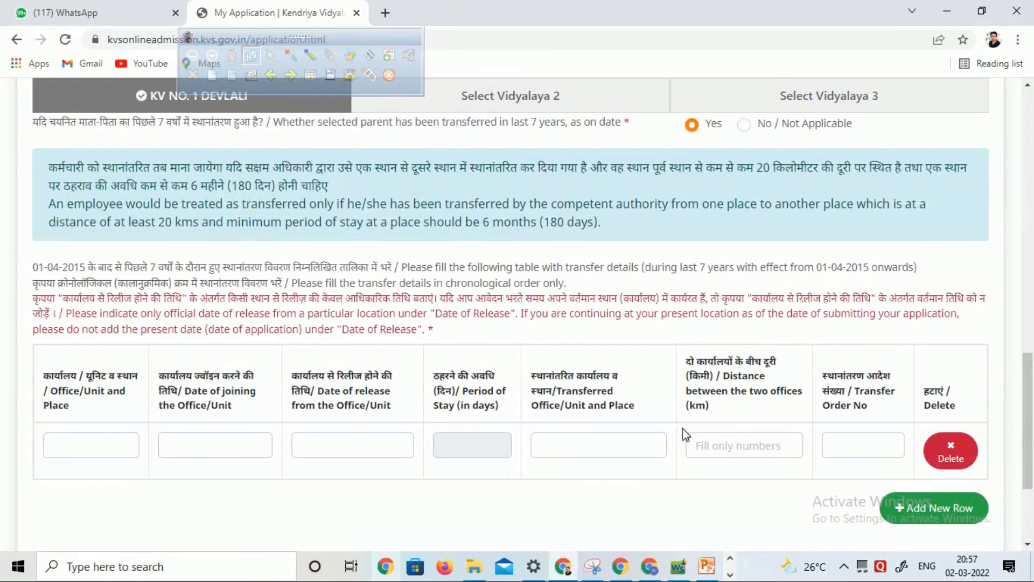
pyautogui.moveTo(1031, 407); pyautogui.dragTo(1028, 341)
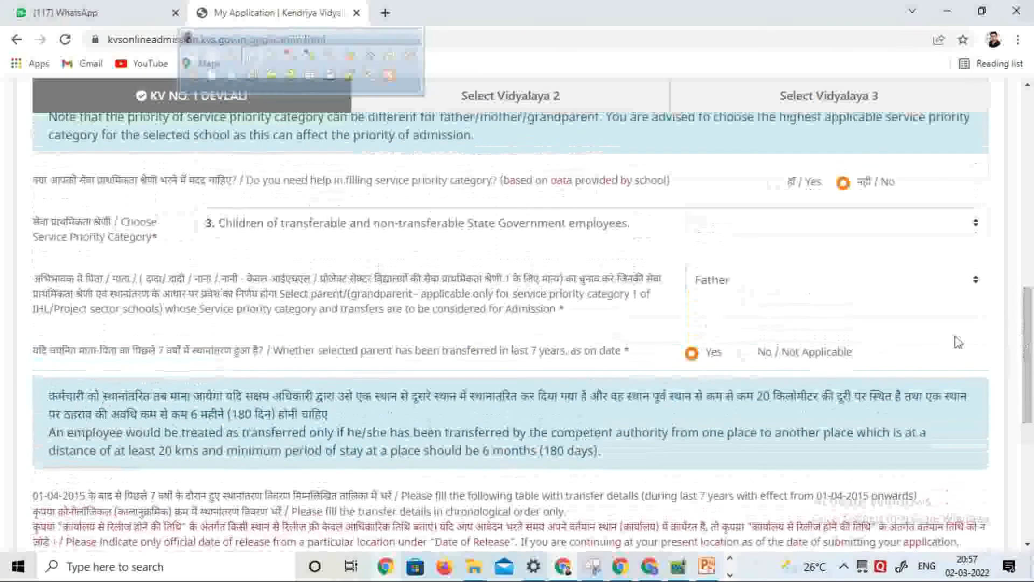
pyautogui.click(756, 353)
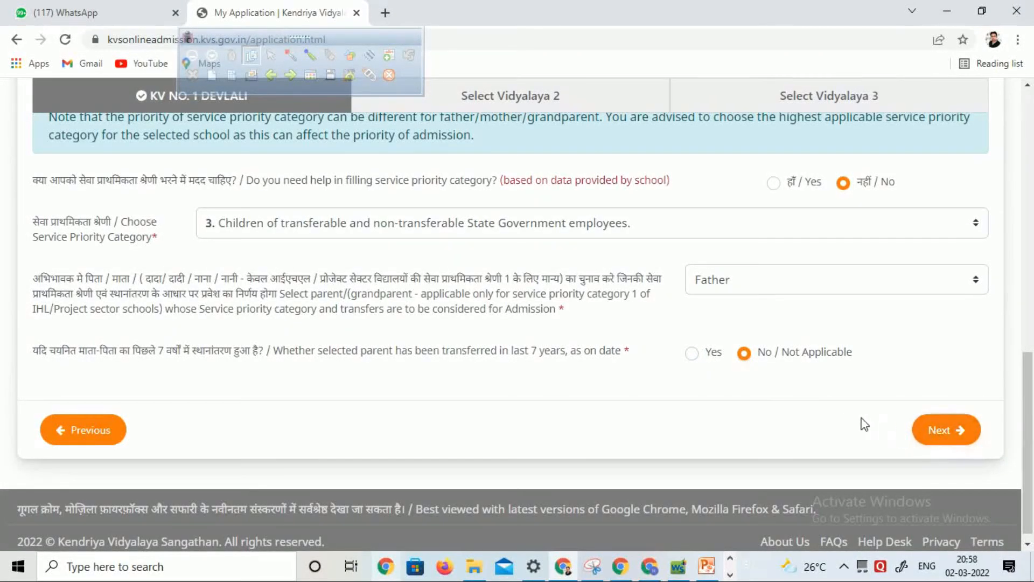
pyautogui.click(931, 434)
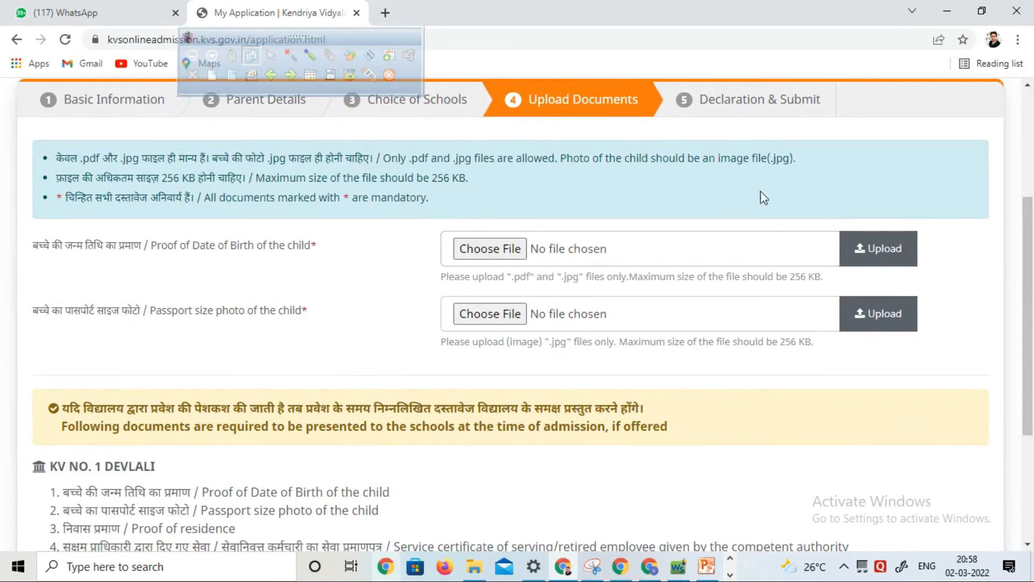
# - Upload Birth certificate.pdf as the proof of date of birth and confirm success
pyautogui.scroll(1, 1032, 206)
pyautogui.moveTo(1032, 206); pyautogui.dragTo(1032, 173)
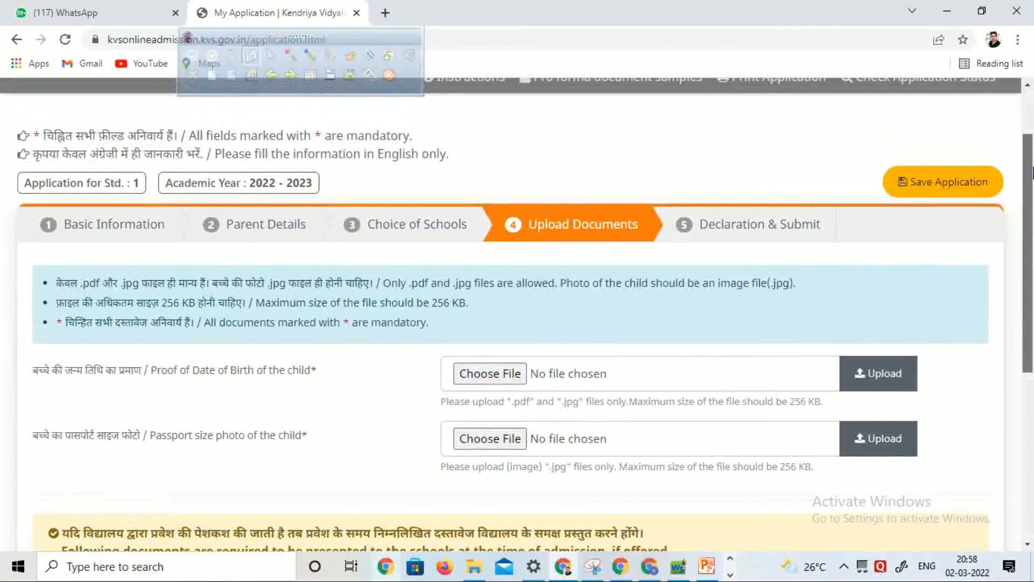
pyautogui.scroll(-1, 644, 229)
pyautogui.click(484, 317)
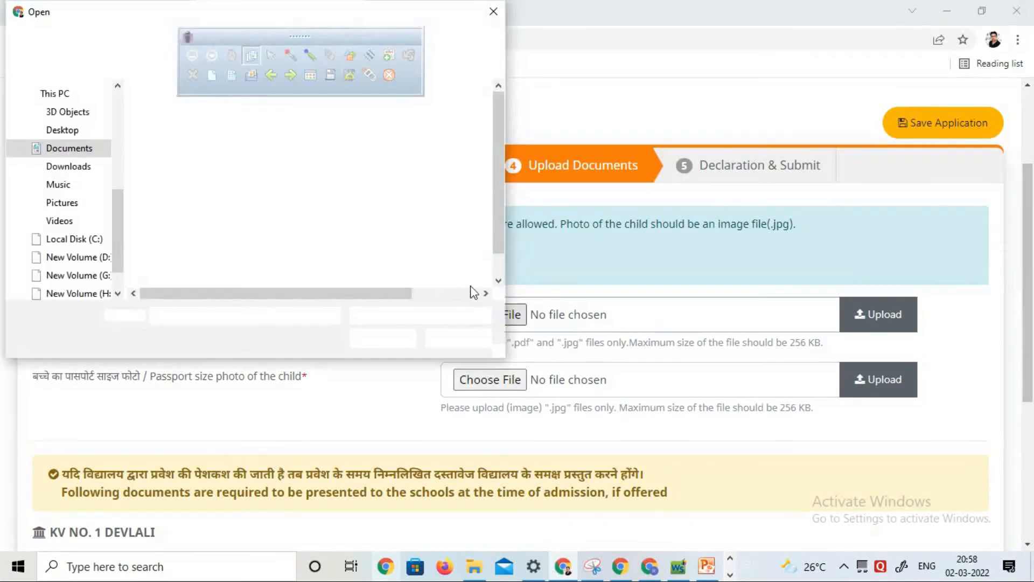
pyautogui.click(205, 237)
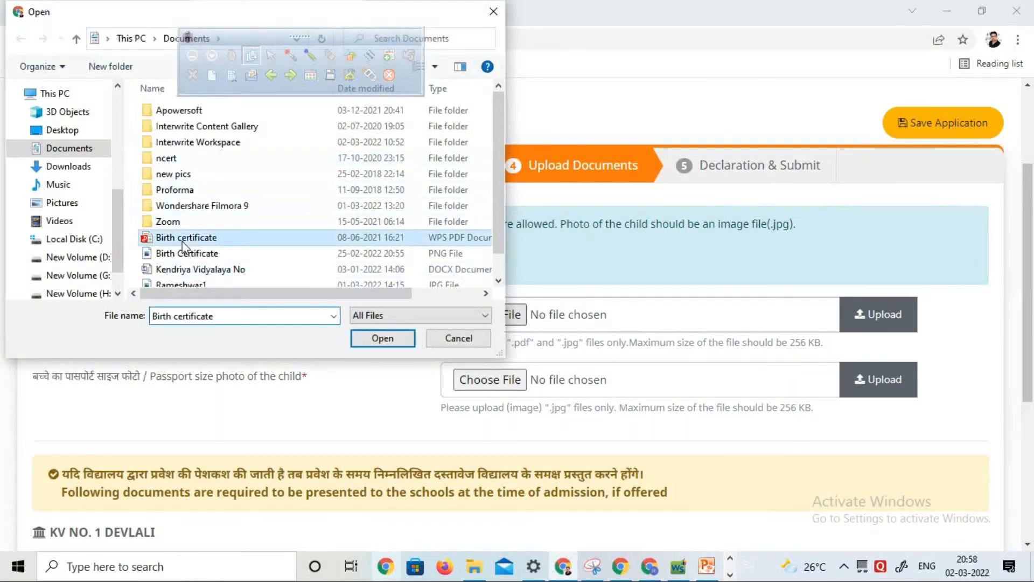
pyautogui.click(364, 345)
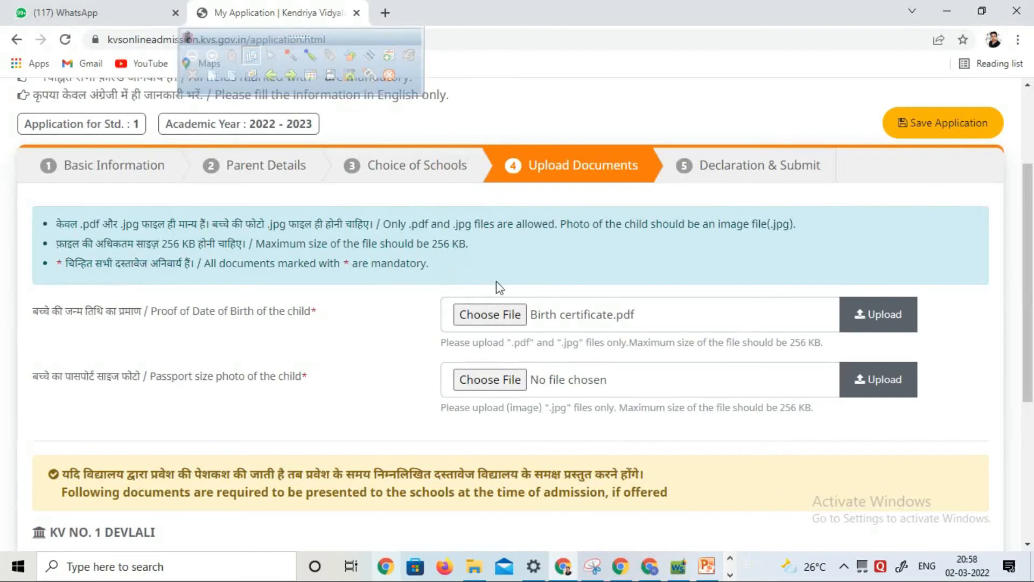
pyautogui.click(880, 326)
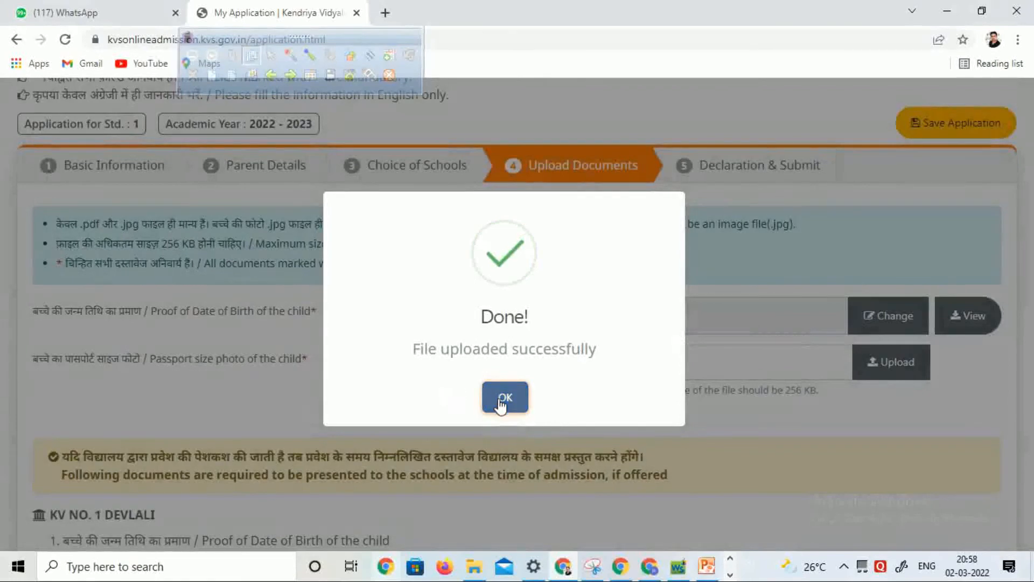
pyautogui.click(500, 402)
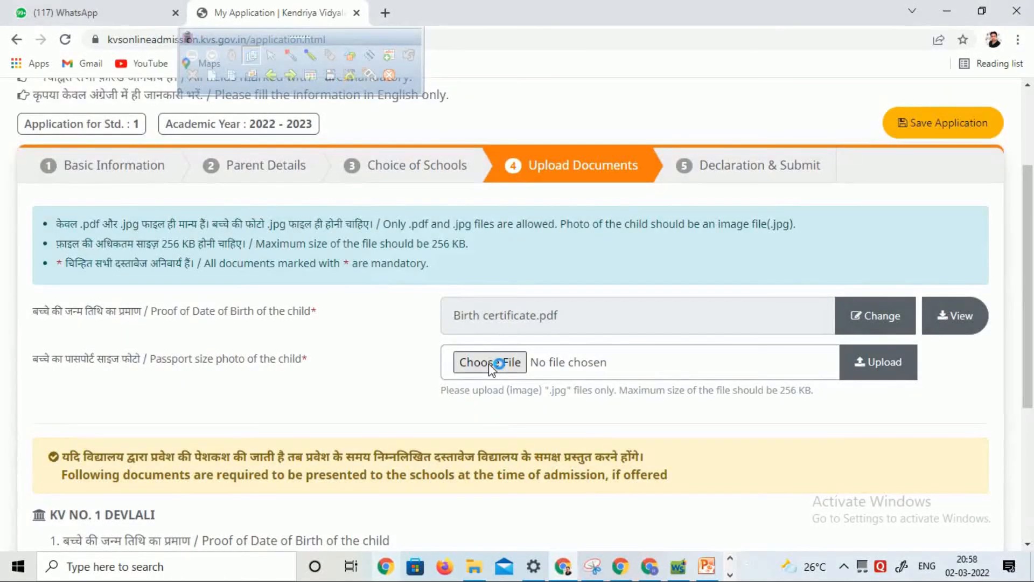
# - Upload the child's JPG photo as the passport size photo and confirm success
pyautogui.click(489, 364)
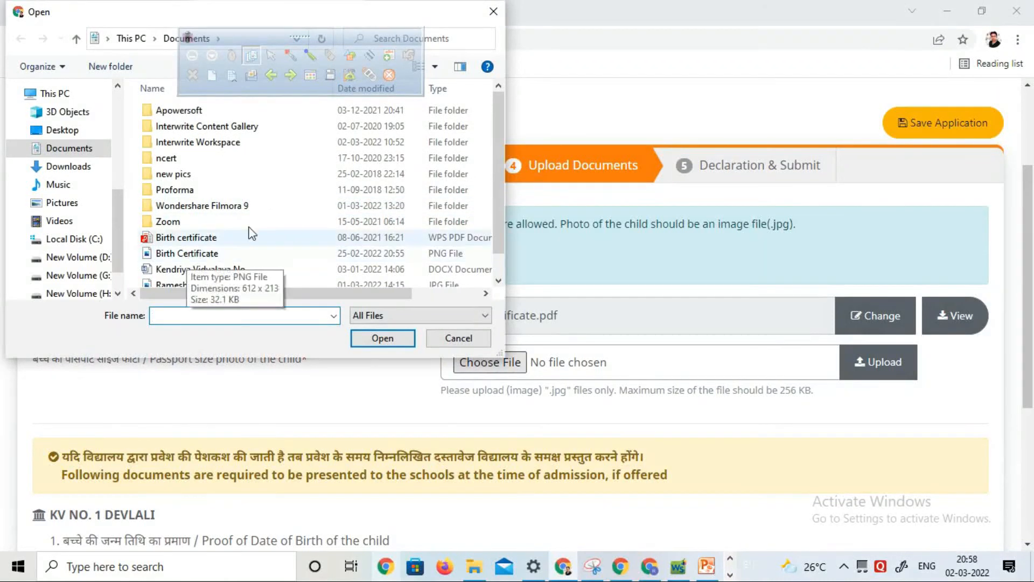
pyautogui.scroll(-2, 502, 199)
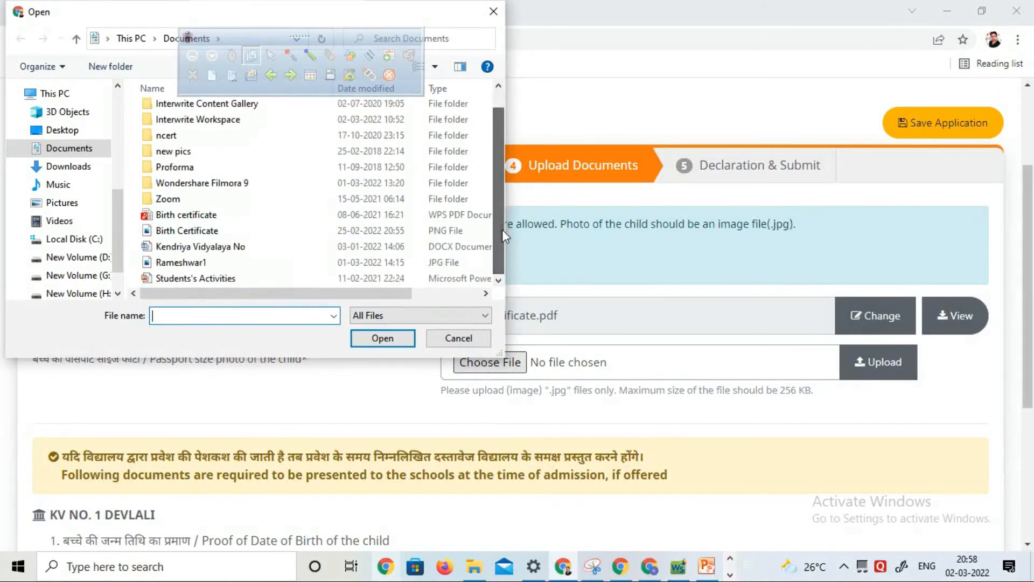
pyautogui.click(238, 264)
pyautogui.click(369, 345)
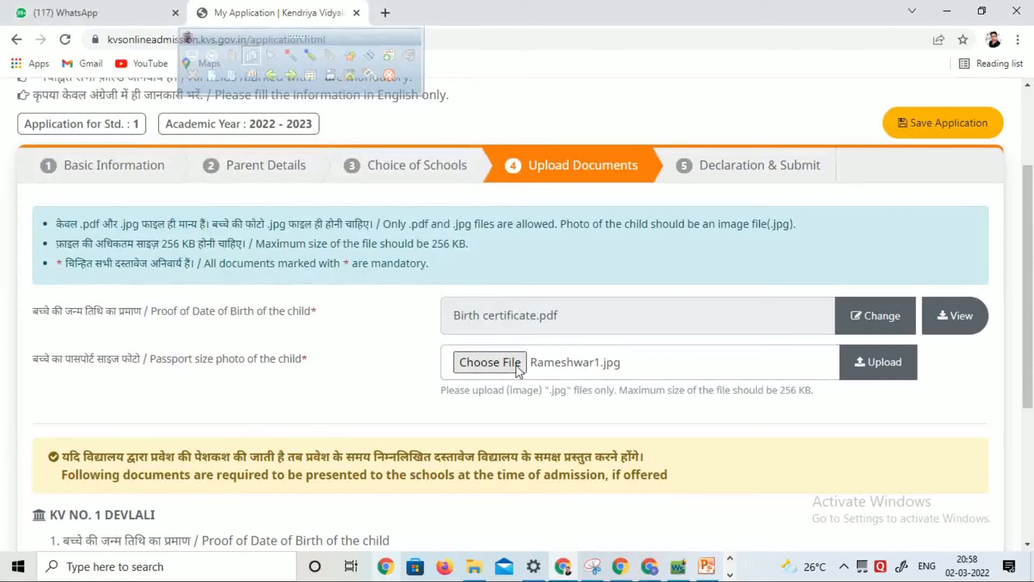
pyautogui.click(883, 369)
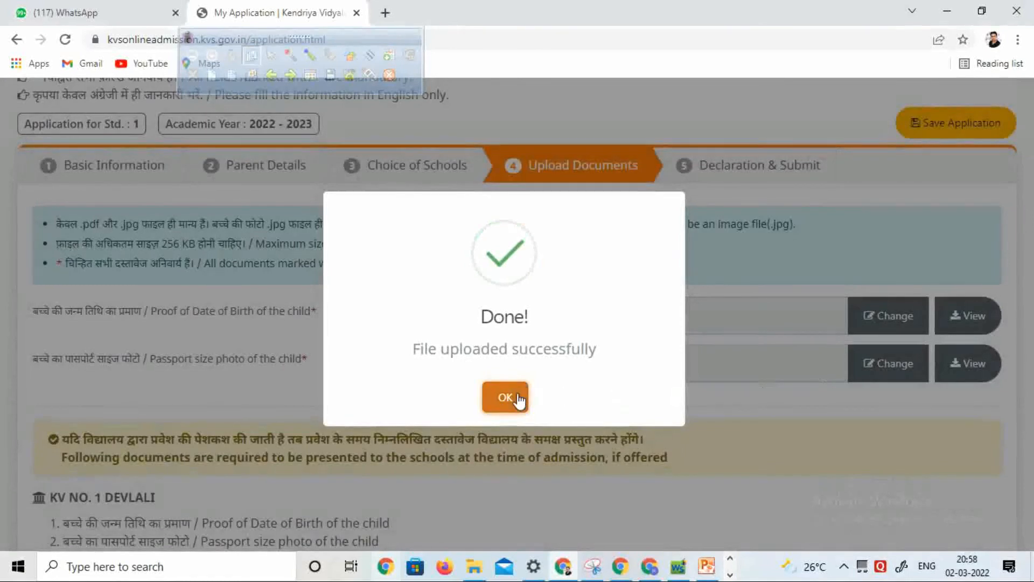
pyautogui.click(516, 398)
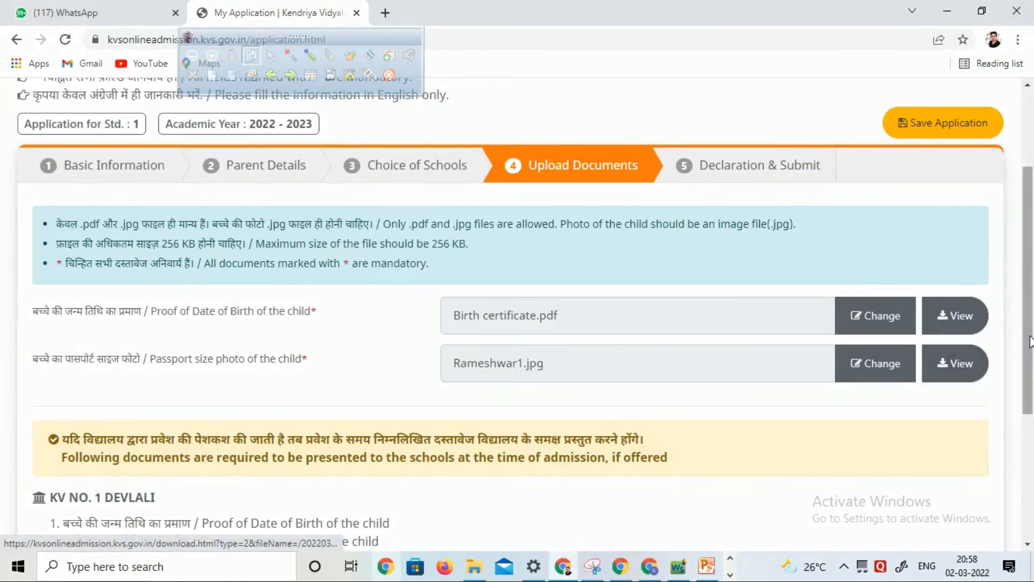
pyautogui.scroll(-2, 951, 366)
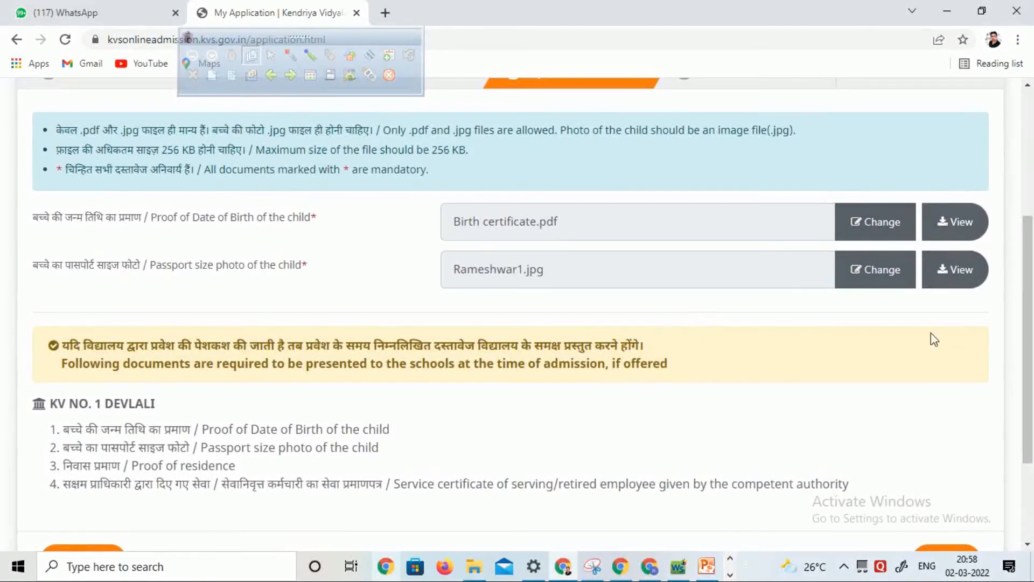
pyautogui.scroll(-2, 948, 367)
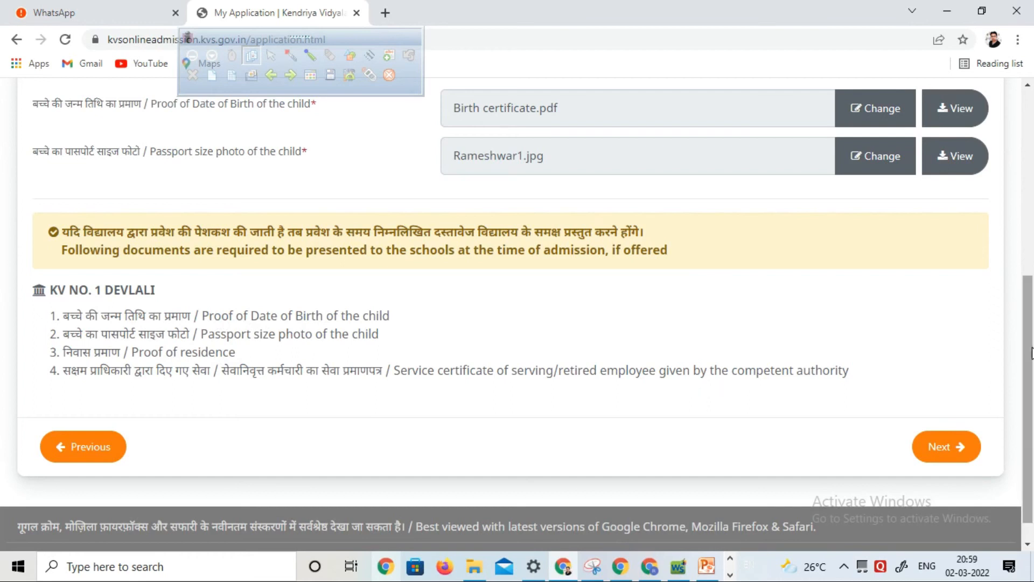
# - Save the application with both documents attached and acknowledge the confirmation
pyautogui.moveTo(1029, 342); pyautogui.dragTo(1021, 200)
pyautogui.click(941, 205)
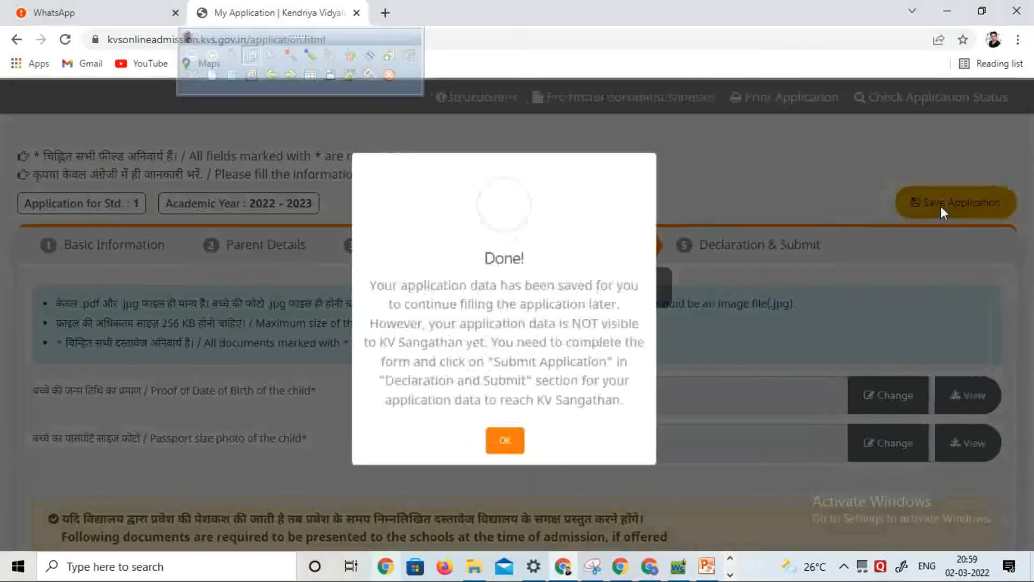
pyautogui.click(521, 464)
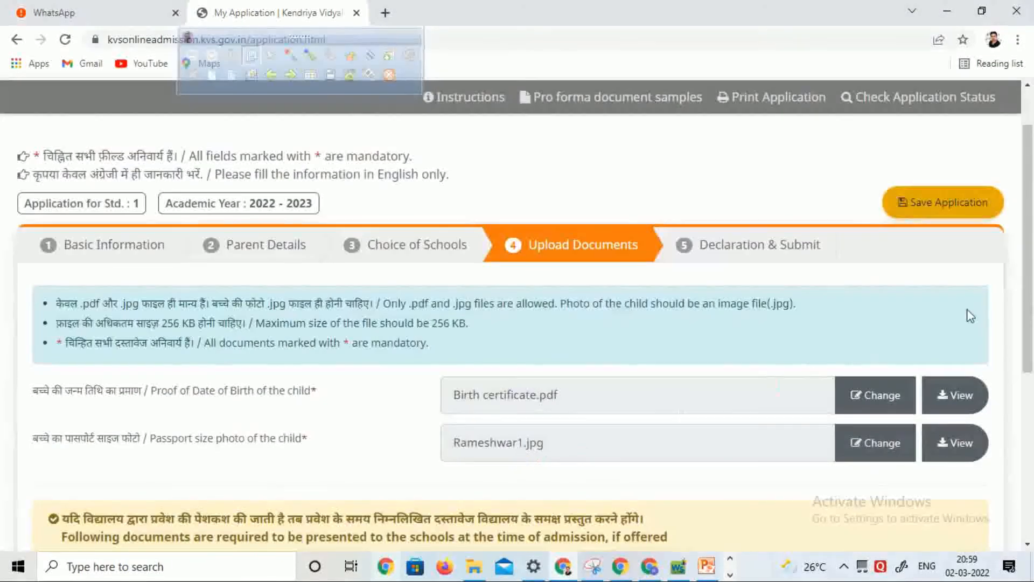
pyautogui.scroll(-7, 1029, 302)
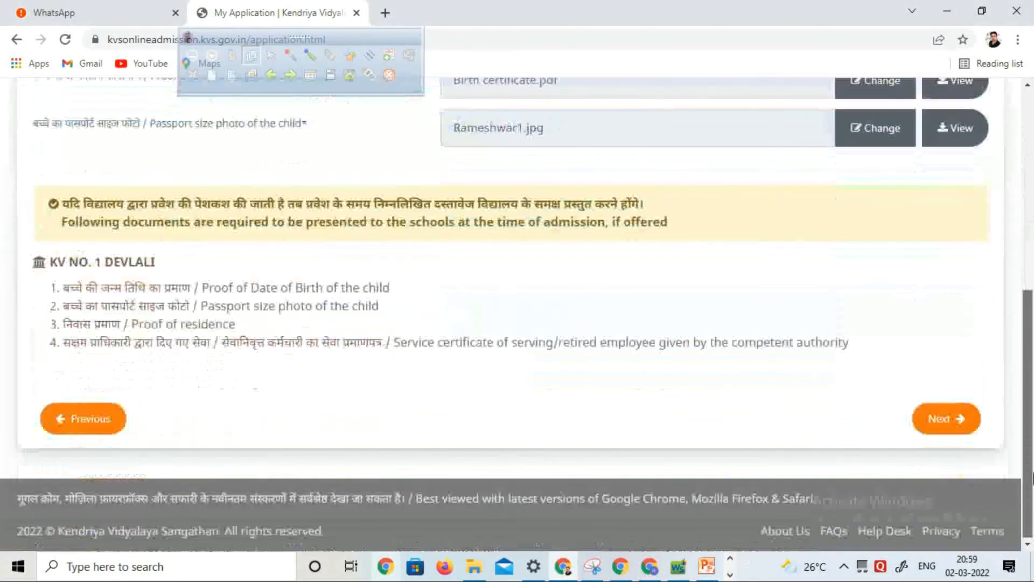
# - Go to Declaration & Submit and tick 'I have read the above terms and conditions'
pyautogui.click(936, 418)
pyautogui.scroll(3, 1030, 215)
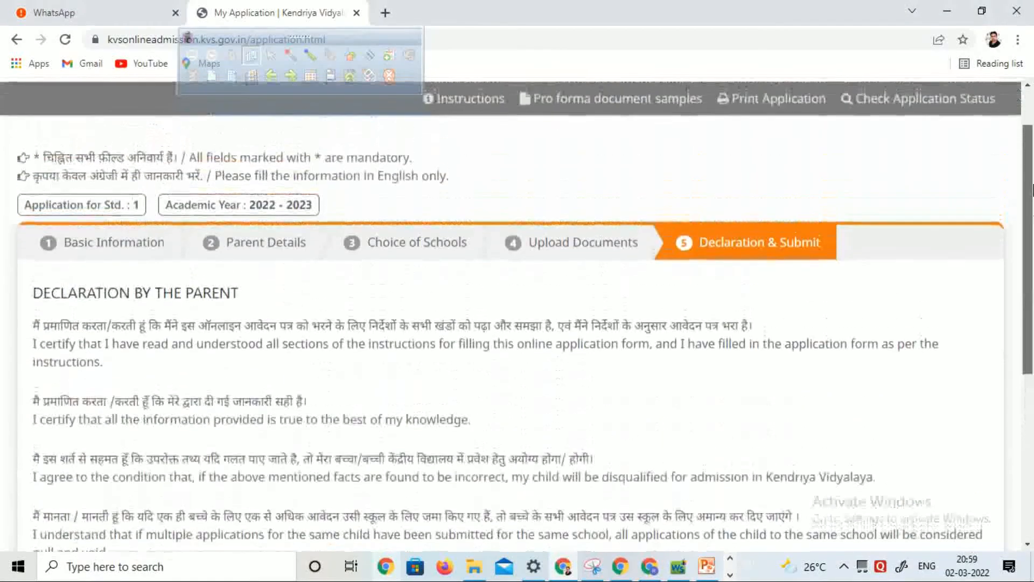
pyautogui.scroll(-1, 1032, 196)
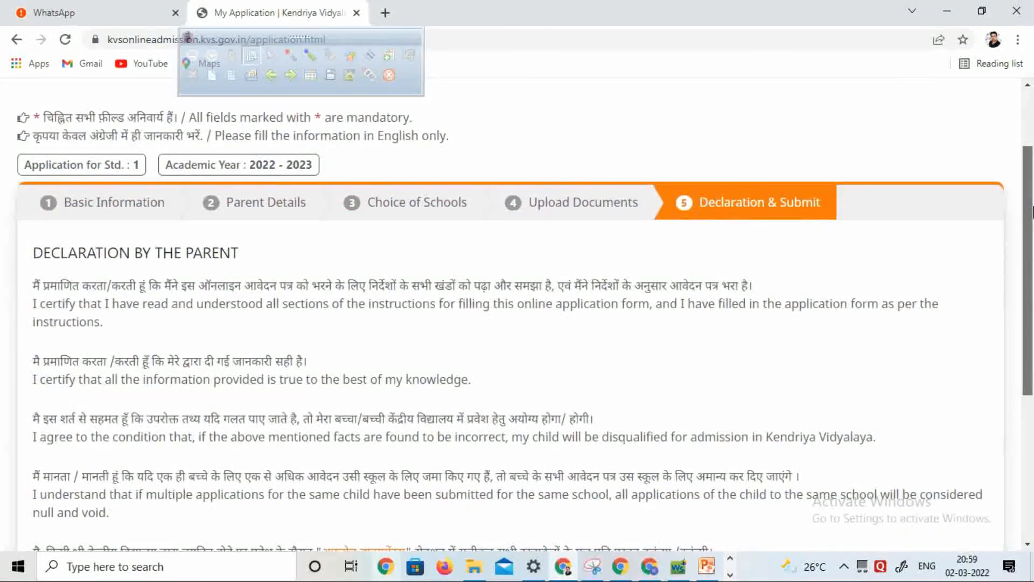
pyautogui.moveTo(1033, 216); pyautogui.dragTo(1033, 284)
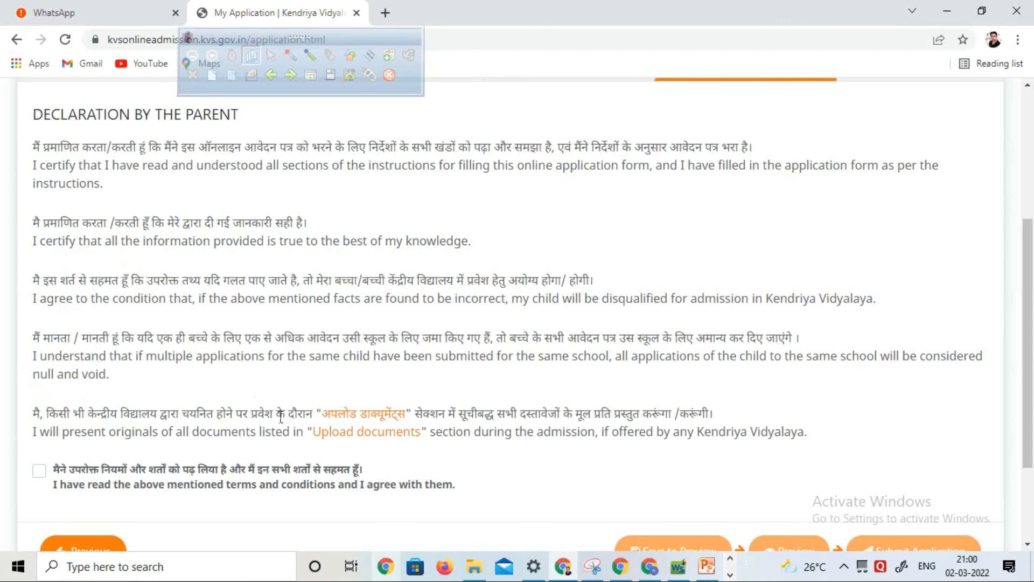
pyautogui.moveTo(1027, 327); pyautogui.dragTo(1029, 384)
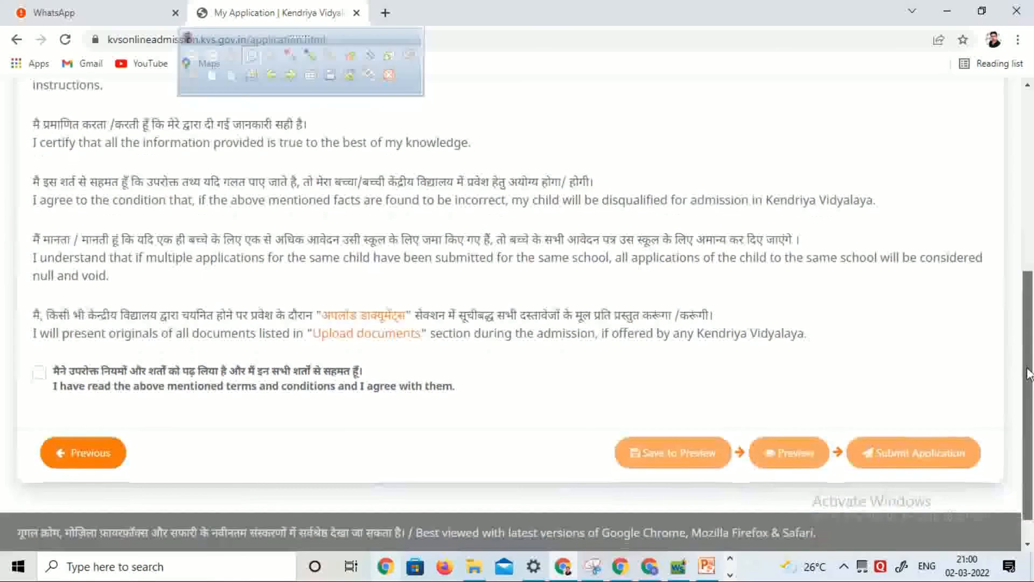
pyautogui.click(43, 365)
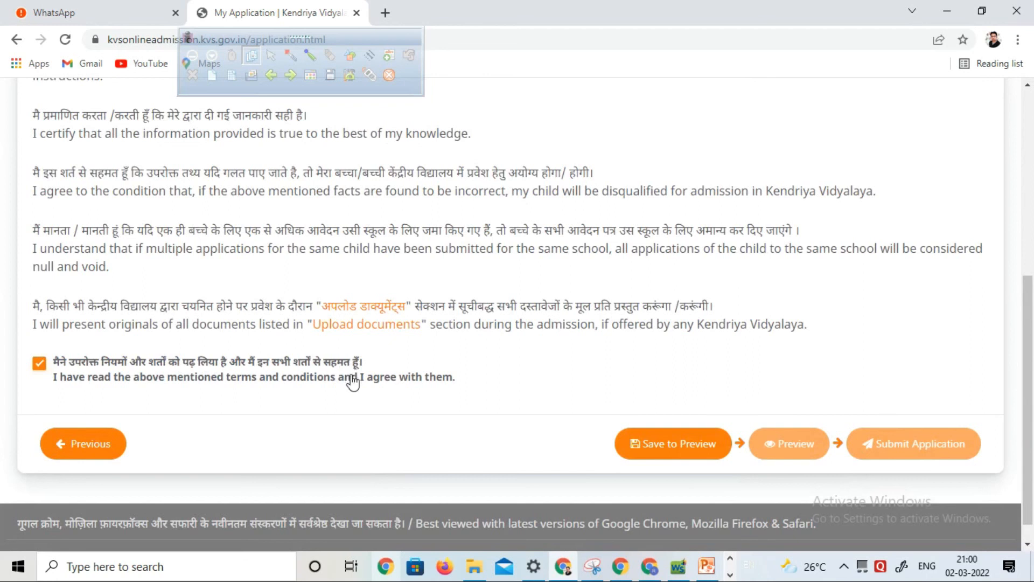
# - Save the application to preview, acknowledge the Done! dialog, and return to the page top
pyautogui.click(669, 455)
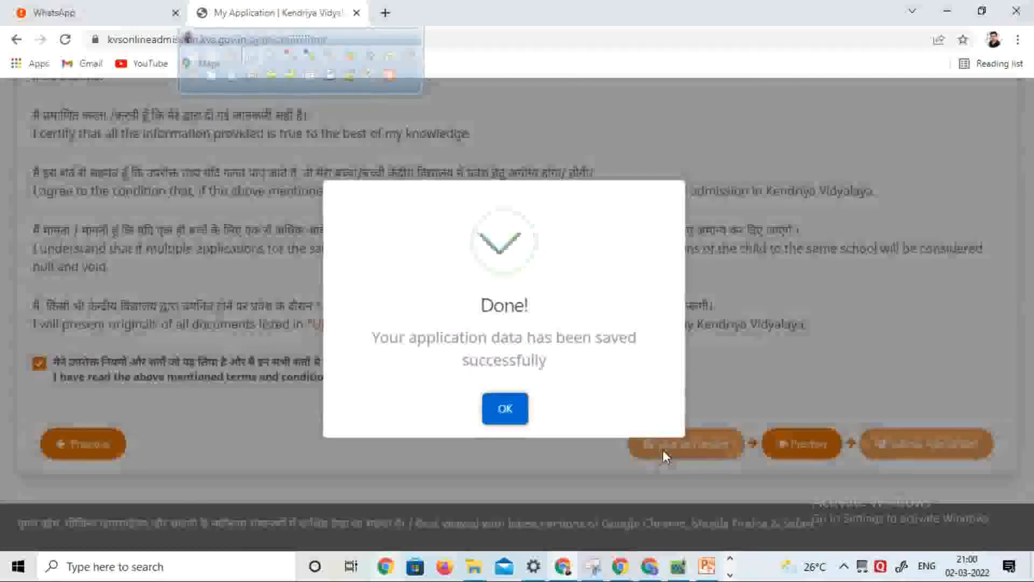
pyautogui.click(503, 418)
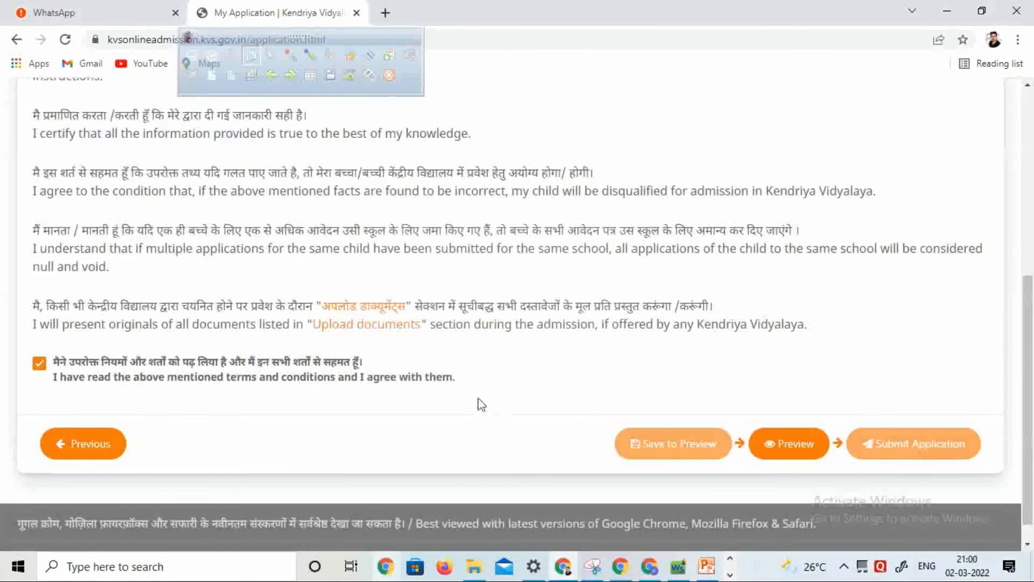
pyautogui.scroll(3, 1026, 277)
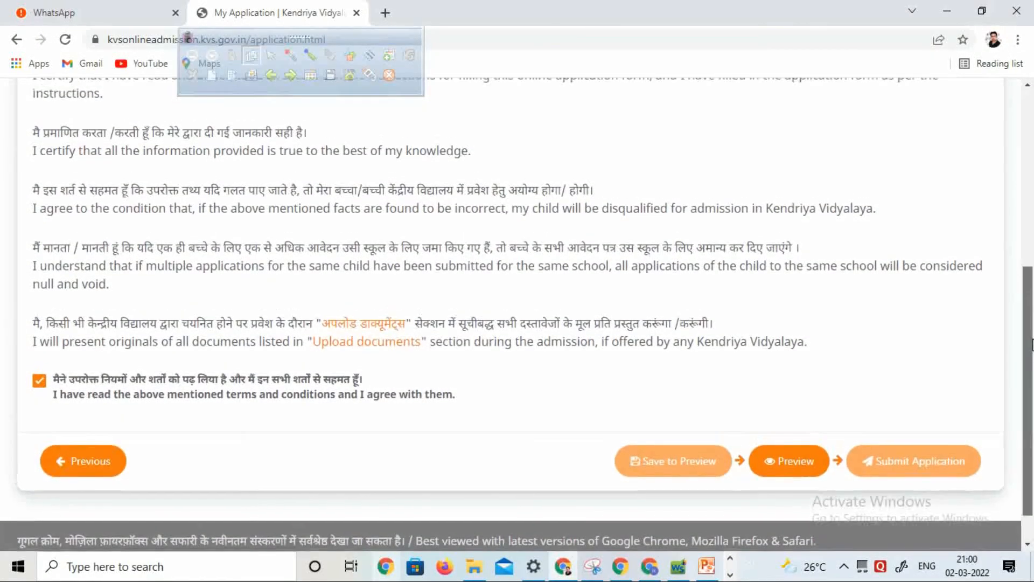
pyautogui.moveTo(1026, 278); pyautogui.dragTo(1024, 227)
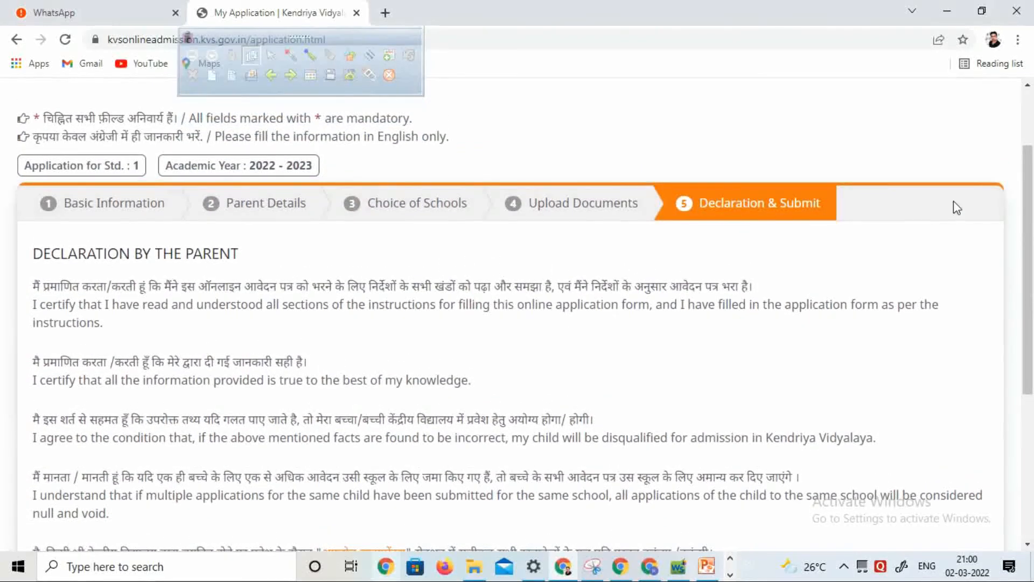
pyautogui.click(353, 37)
pyautogui.moveTo(353, 37); pyautogui.dragTo(405, 11)
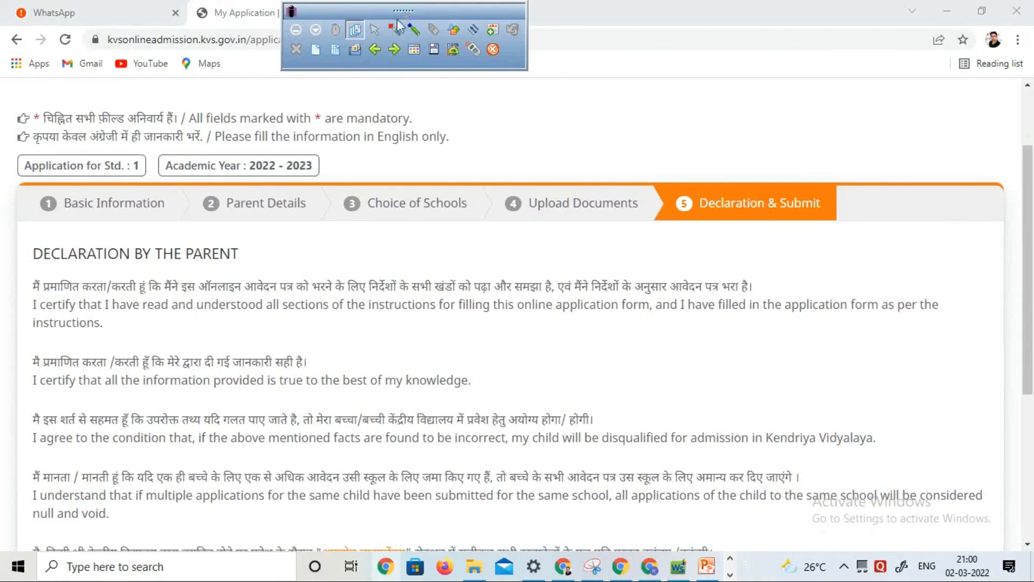
pyautogui.moveTo(1028, 259); pyautogui.dragTo(1028, 396)
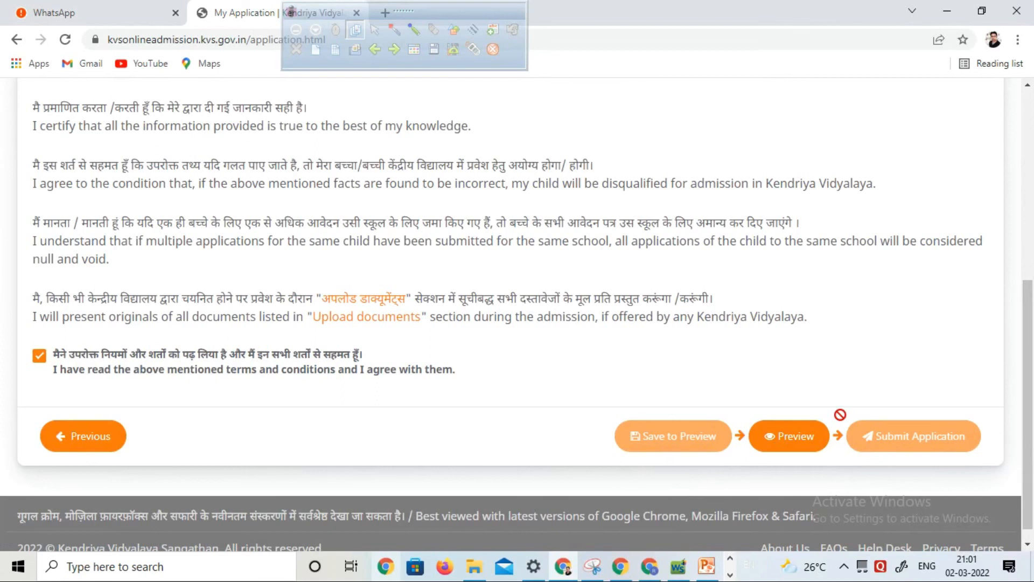
pyautogui.moveTo(1032, 335); pyautogui.dragTo(1032, 125)
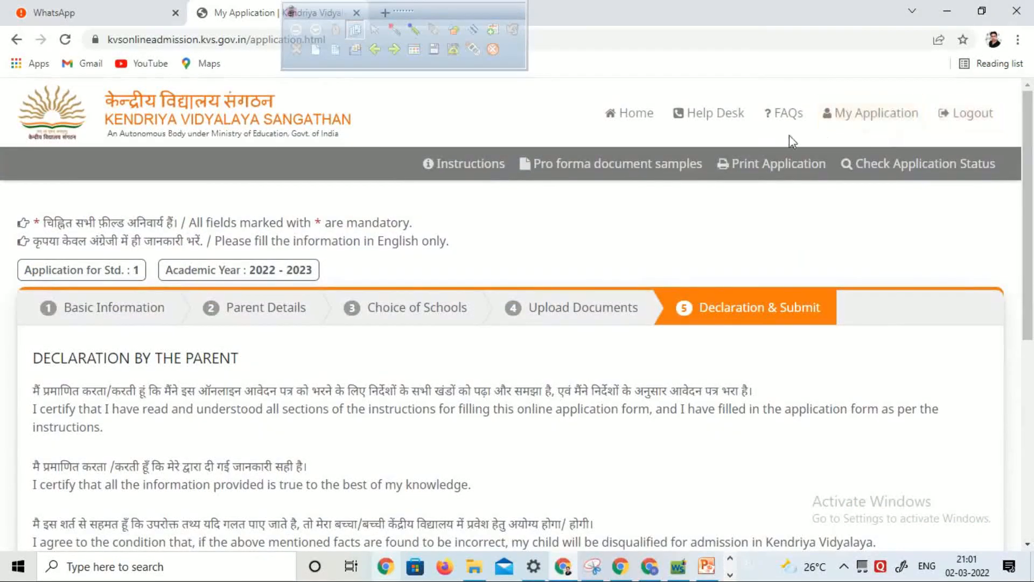